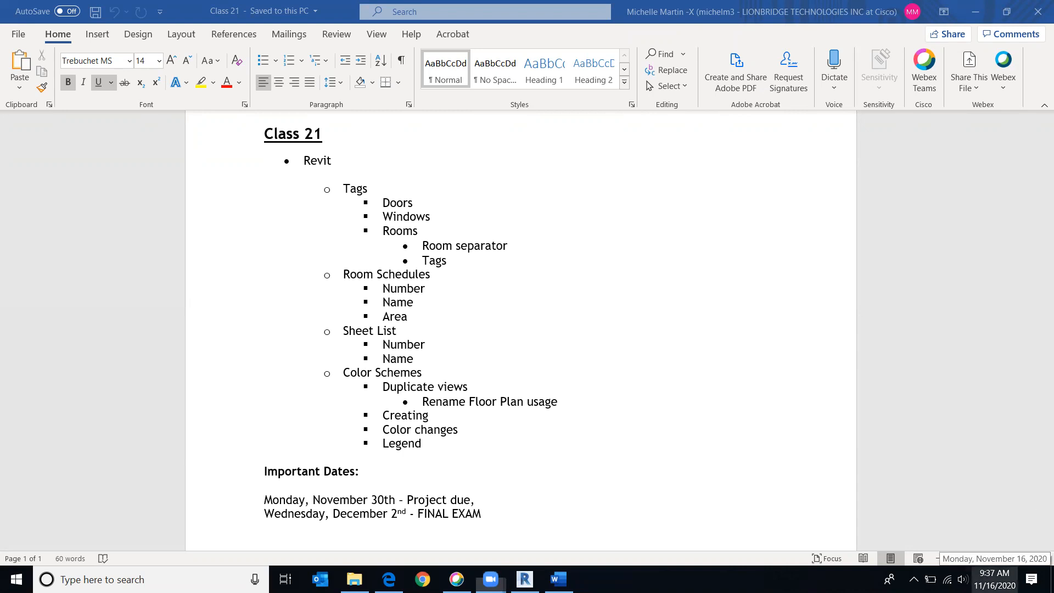
Check the November 2020 calendar and switch to Revit.
{"action": "left_click", "coordinate": [995, 579]}
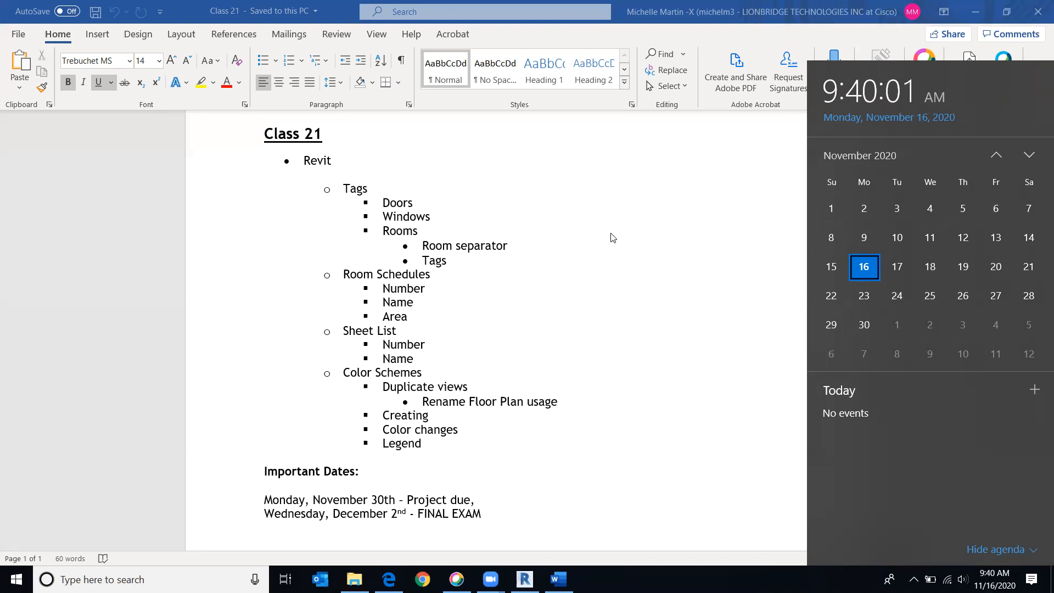
{"action": "left_click", "coordinate": [644, 234]}
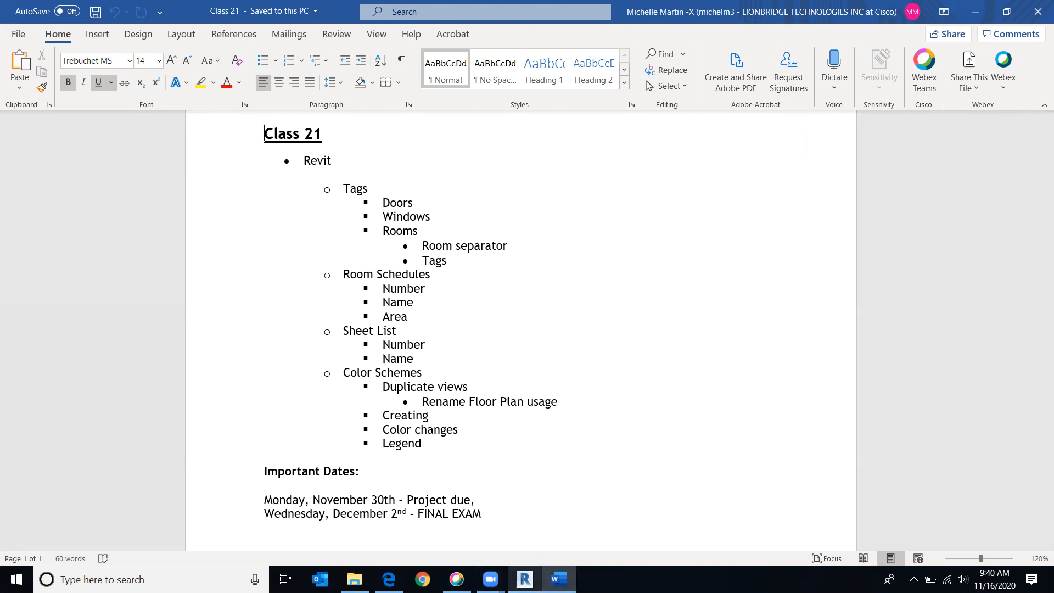
{"action": "left_click", "coordinate": [554, 577]}
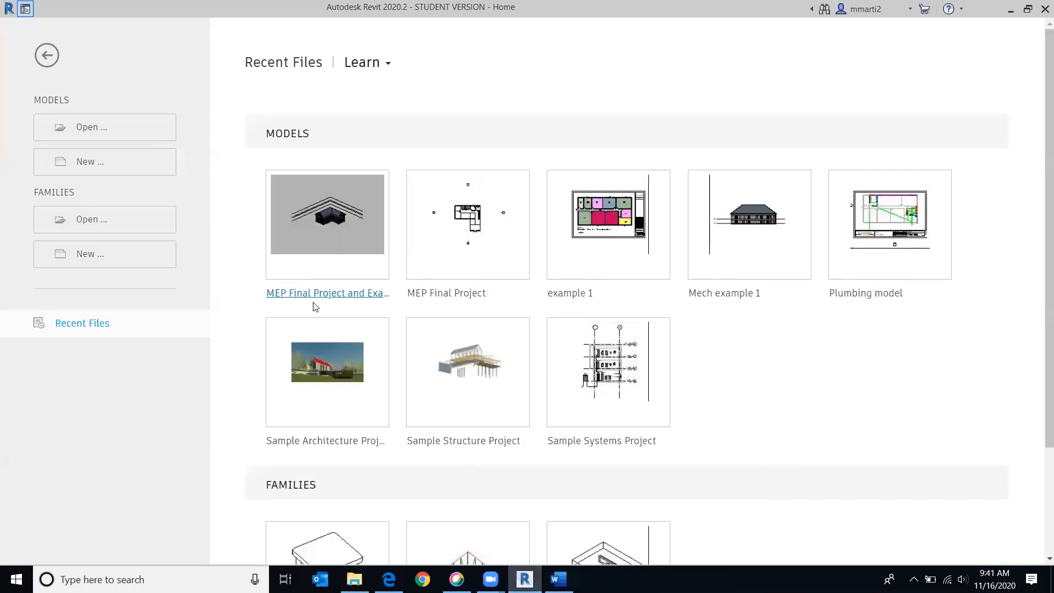
Open the recent model MEP Final Project and Exam and display its Level 1 floor plan.
{"action": "left_click", "coordinate": [309, 265]}
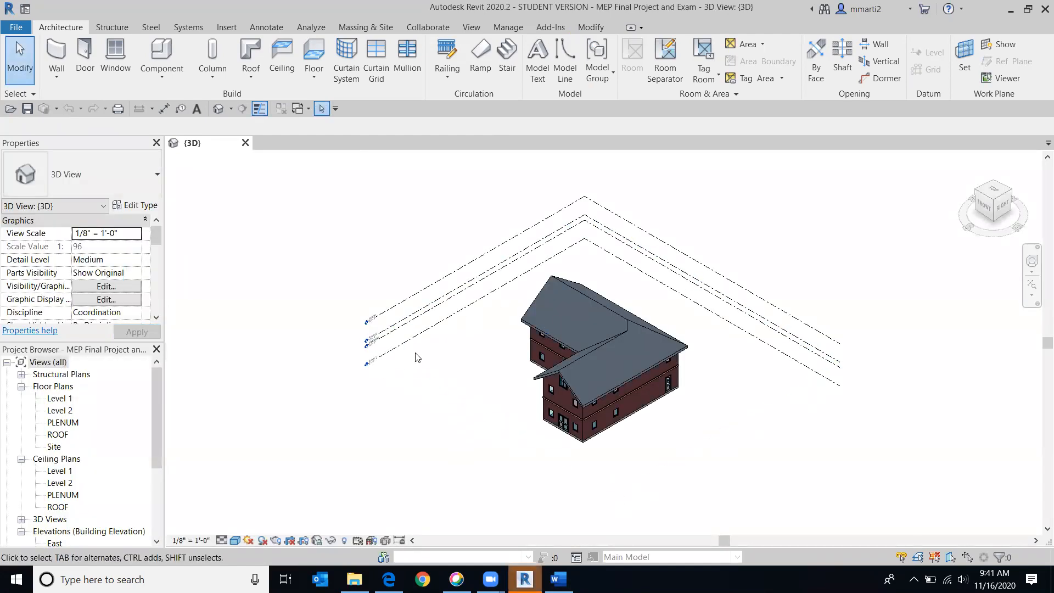
{"action": "double_click", "coordinate": [56, 397]}
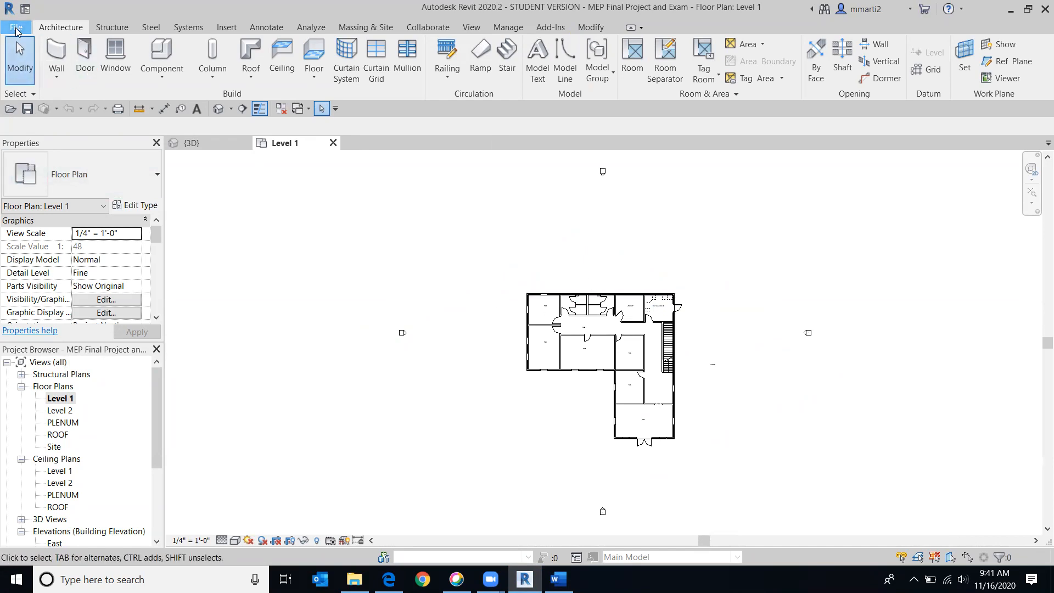
Open the Final Project Example model from the Final Project - Commercial folder under DCC, 1. Fall 2020, Cad 212.
{"action": "left_click", "coordinate": [16, 28]}
{"action": "mouse_move", "coordinate": [34, 126]}
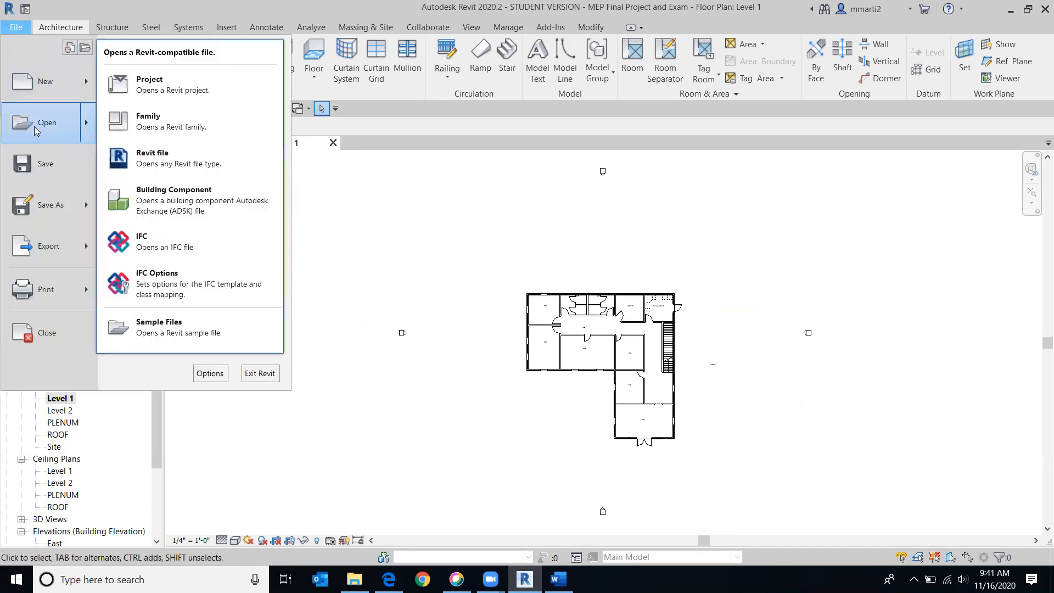
{"action": "left_click", "coordinate": [34, 126]}
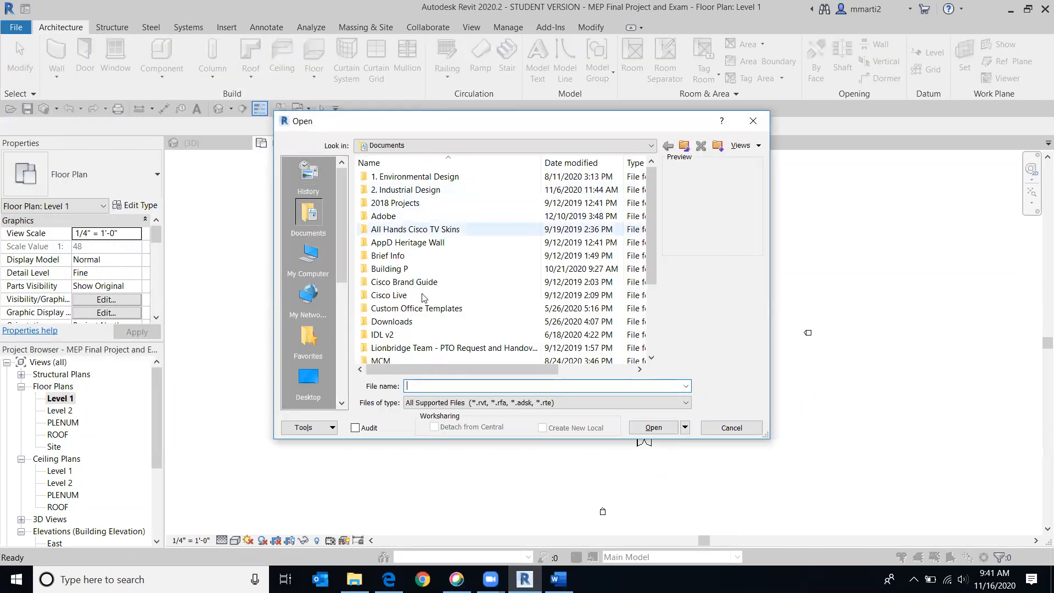
{"action": "double_click", "coordinate": [420, 360]}
{"action": "double_click", "coordinate": [427, 178]}
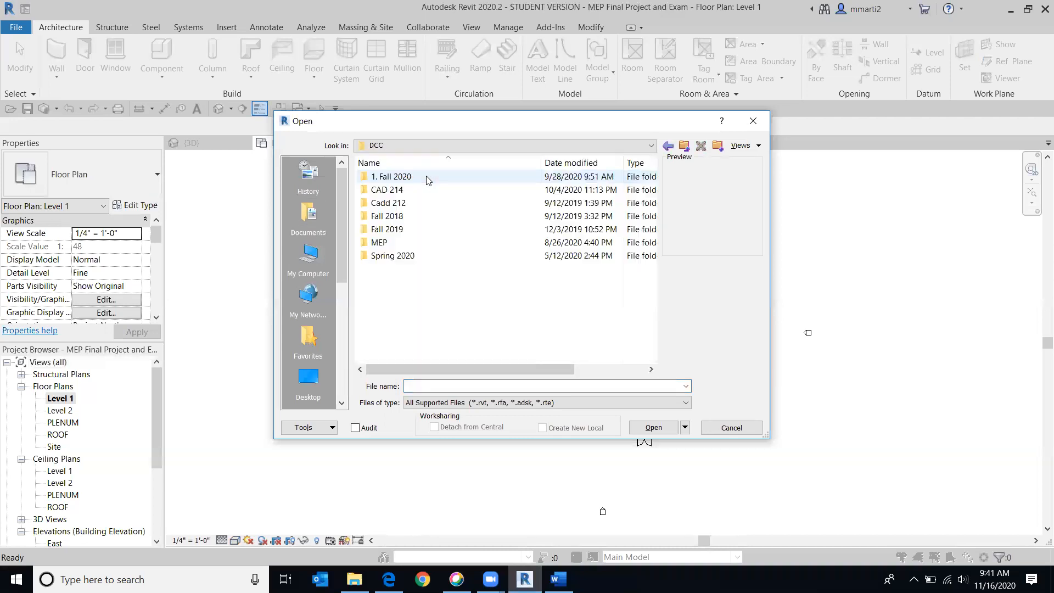
{"action": "double_click", "coordinate": [428, 178]}
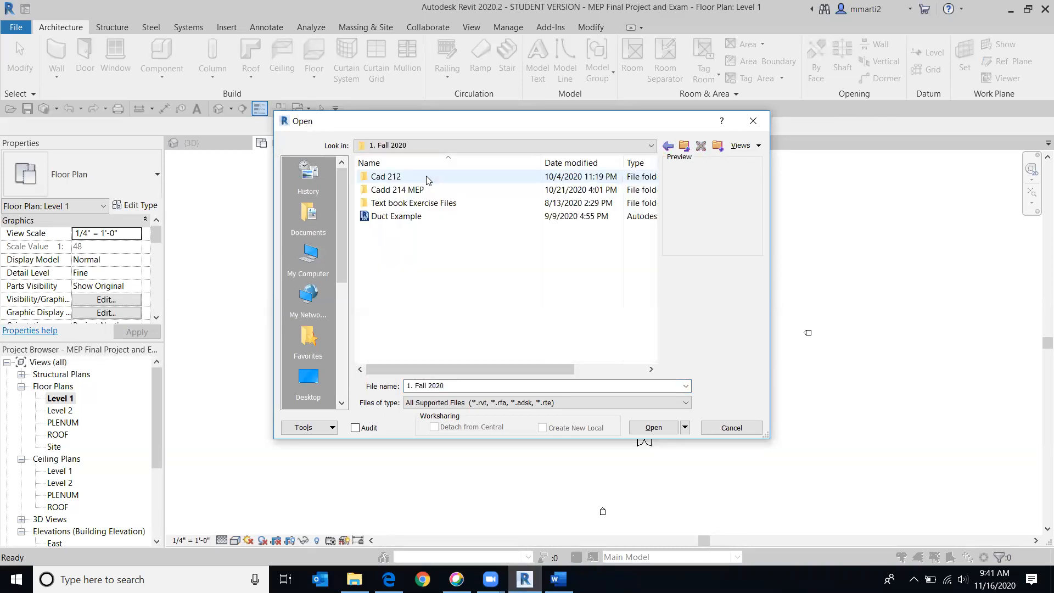
{"action": "double_click", "coordinate": [427, 178]}
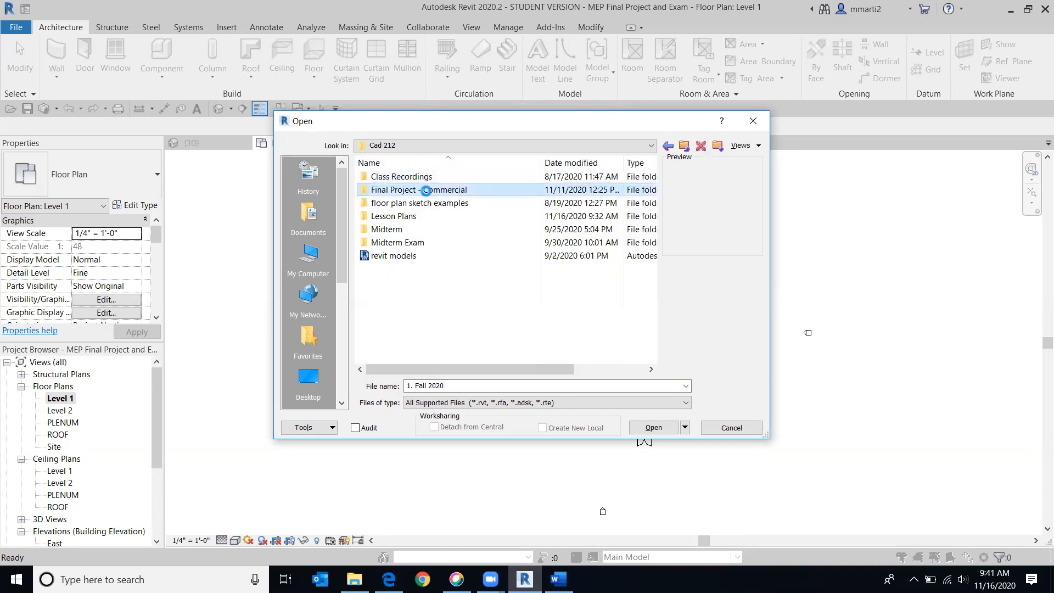
{"action": "double_click", "coordinate": [427, 190]}
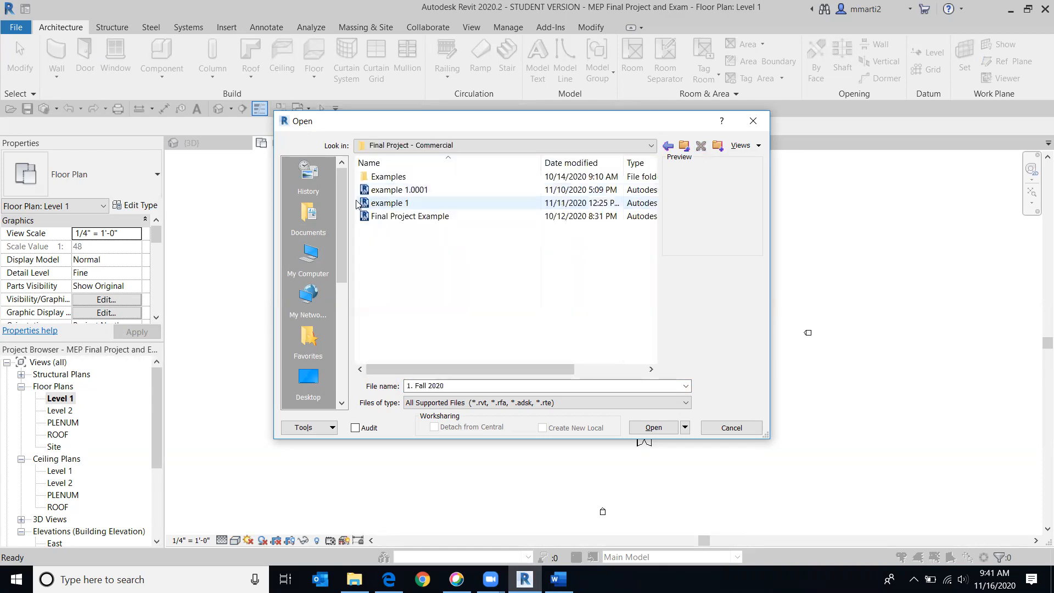
{"action": "left_click", "coordinate": [461, 218]}
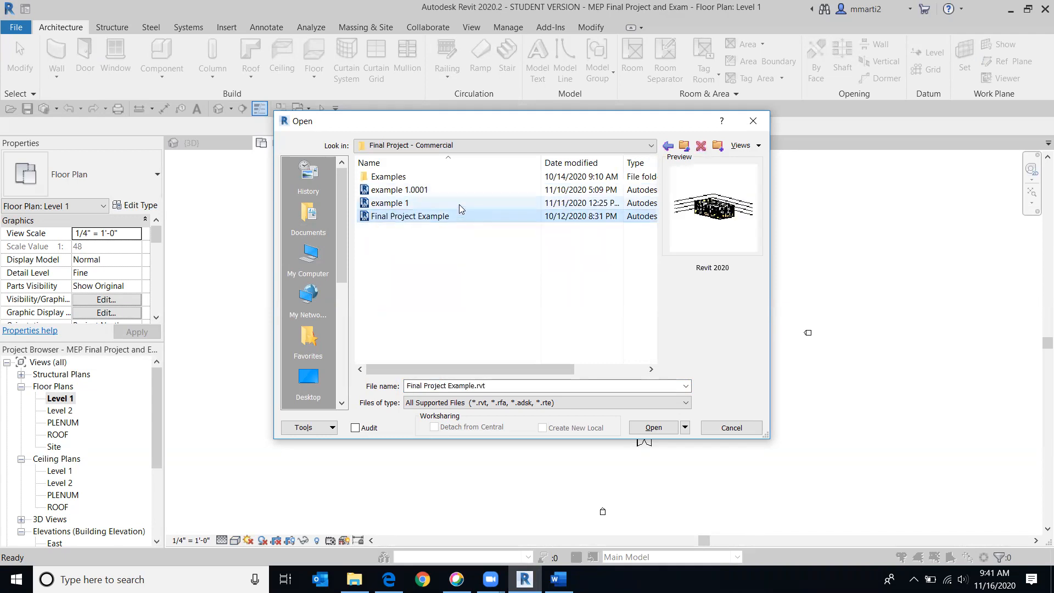
{"action": "left_click", "coordinate": [459, 204]}
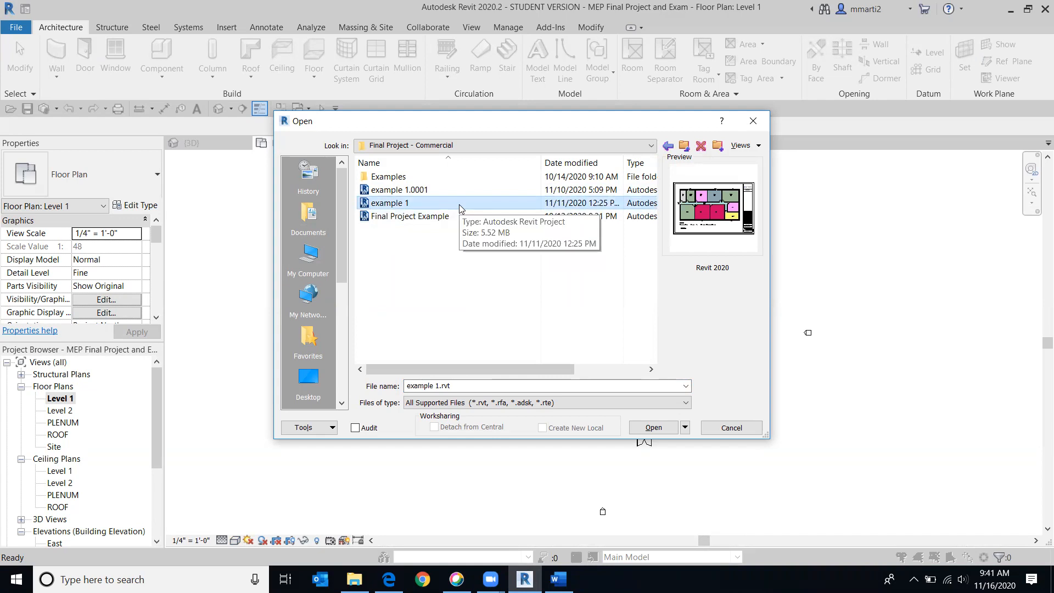
{"action": "left_click", "coordinate": [406, 218]}
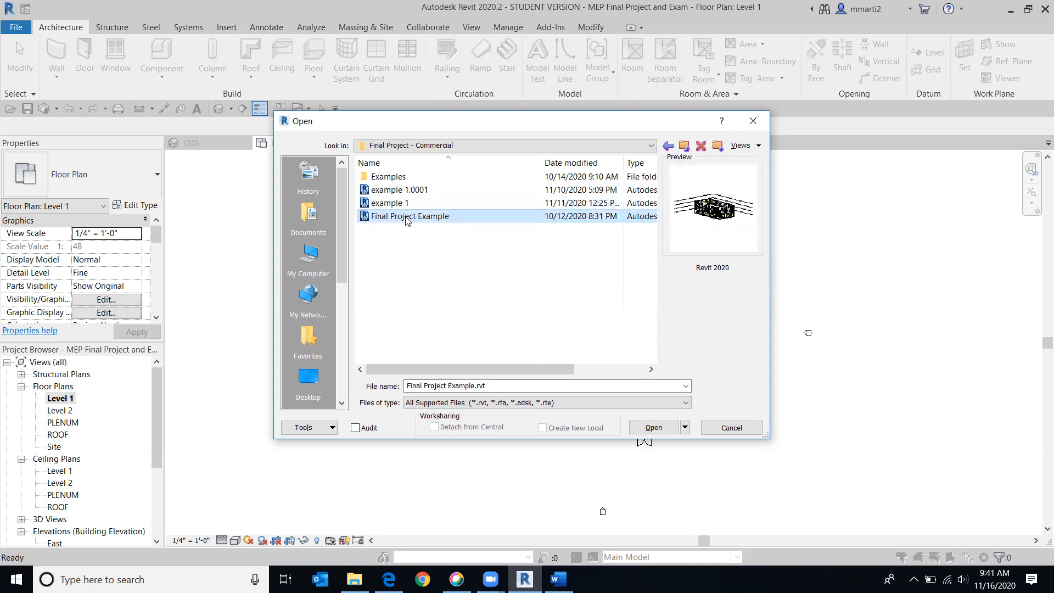
{"action": "double_click", "coordinate": [407, 217]}
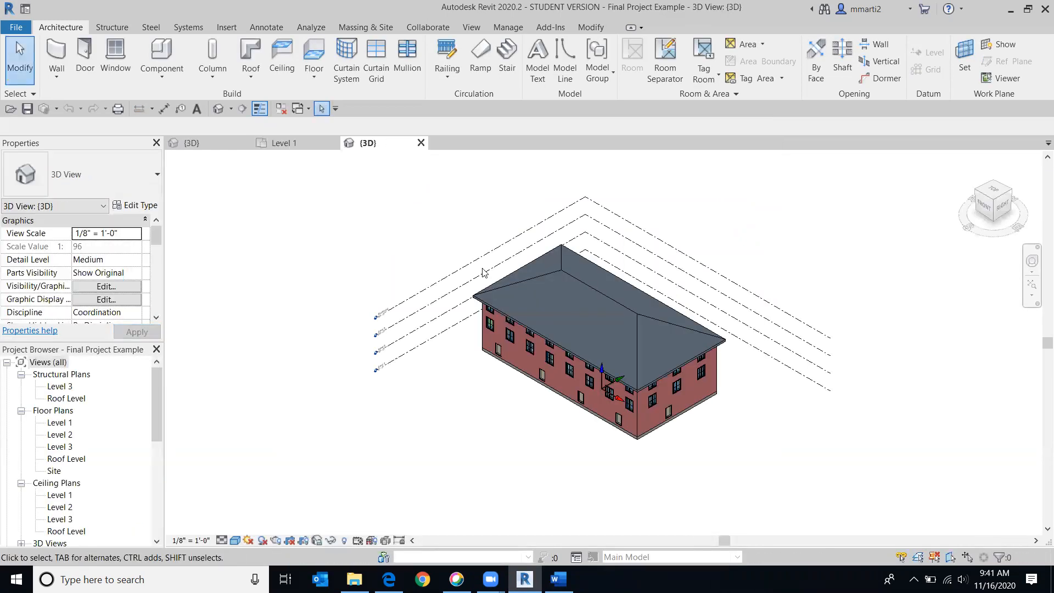
Close the MEP project's Level 1 and 3D views and open the Level 1 floor plan of Final Project Example.
{"action": "left_click", "coordinate": [333, 143]}
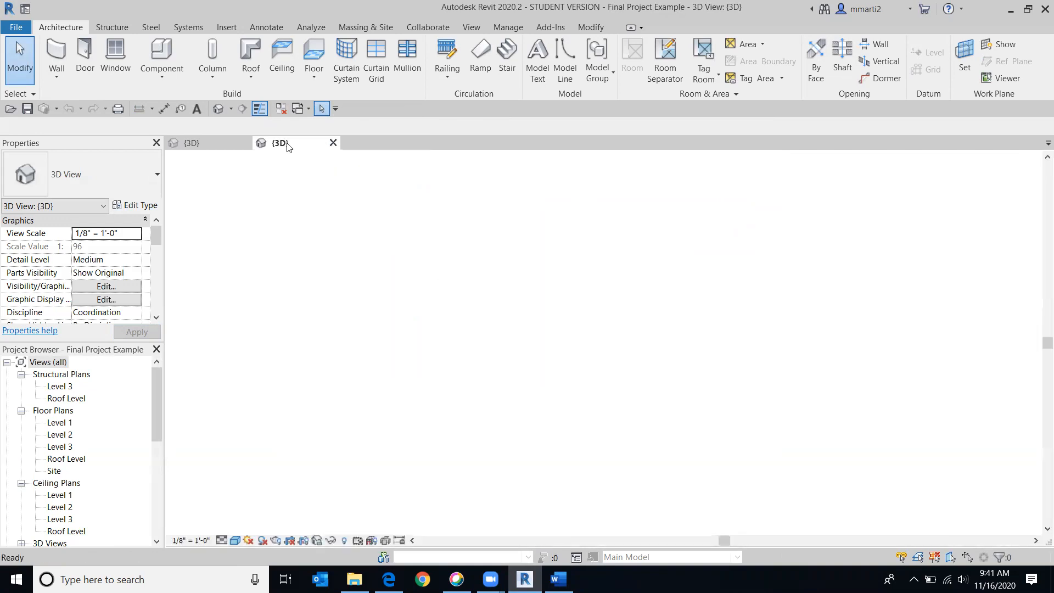
{"action": "left_click", "coordinate": [246, 142]}
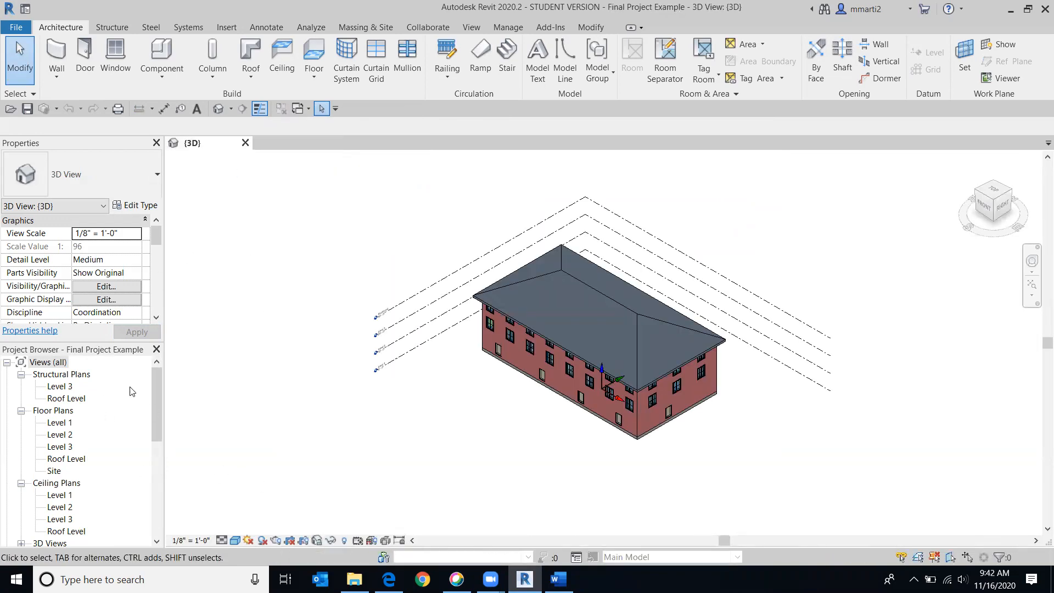
{"action": "left_click", "coordinate": [48, 362]}
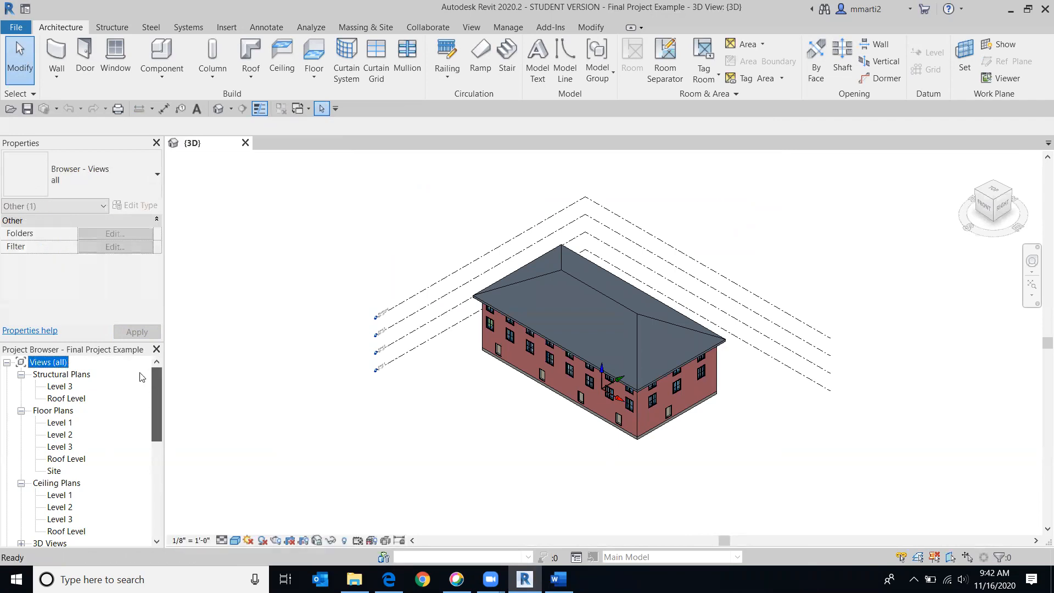
{"action": "left_click", "coordinate": [20, 374]}
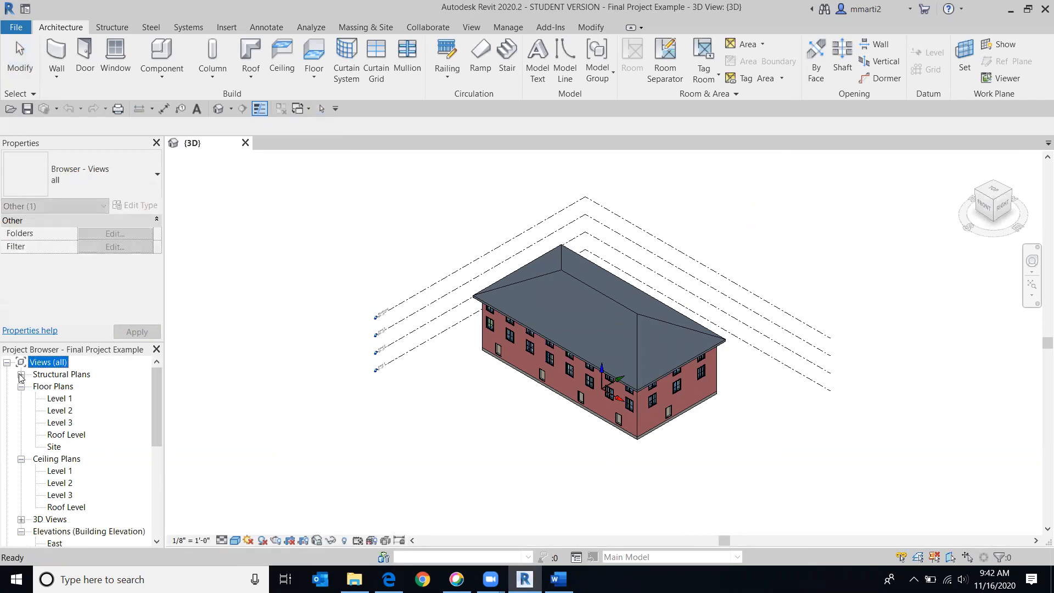
{"action": "double_click", "coordinate": [58, 398]}
Move the overall 102'-0" dimension above the plan inward, between the exterior wall and the string of room dimensions.
{"action": "scroll", "coordinate": [560, 310], "scroll_direction": "up", "scroll_amount": 6}
{"action": "scroll", "coordinate": [601, 406], "scroll_direction": "down", "scroll_amount": 3}
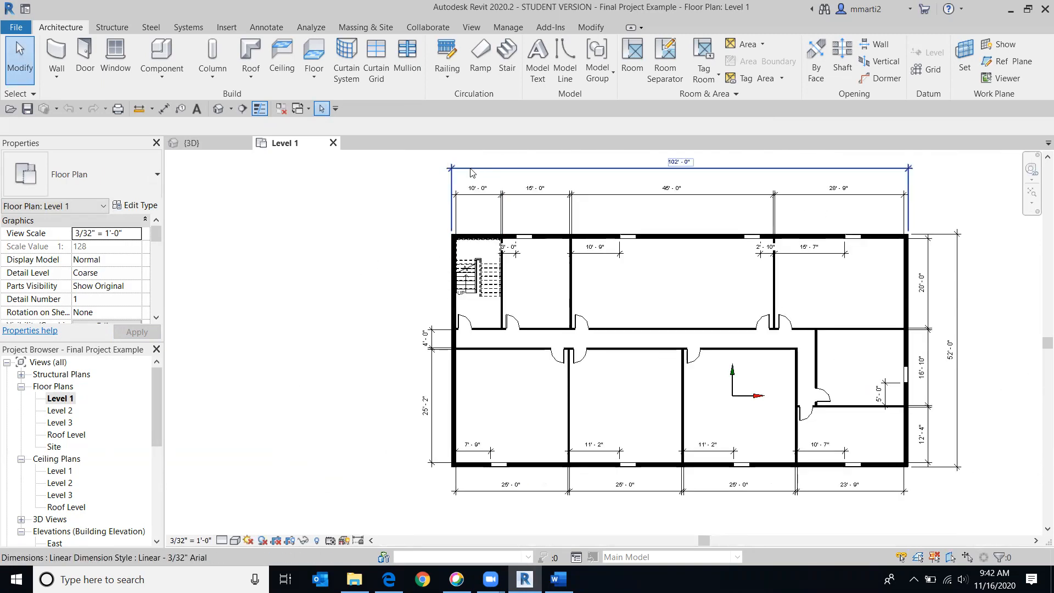
{"action": "left_click", "coordinate": [448, 218]}
{"action": "scroll", "coordinate": [591, 273], "scroll_direction": "up", "scroll_amount": 2}
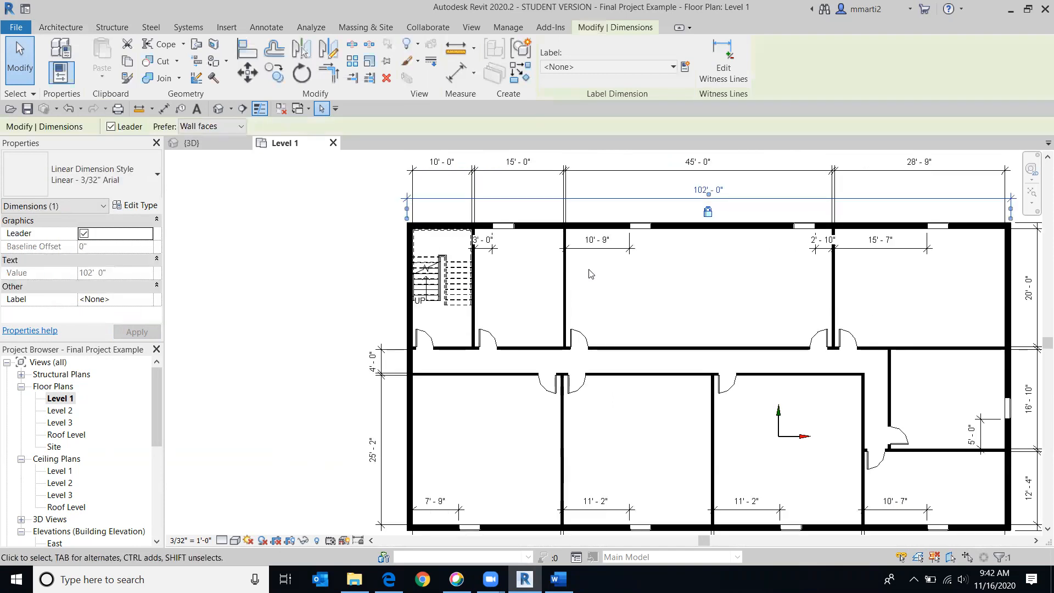
{"action": "middle_click_drag", "start_coordinate": [706, 290], "coordinate": [612, 272]}
{"action": "scroll", "coordinate": [614, 275], "scroll_direction": "down", "scroll_amount": 1}
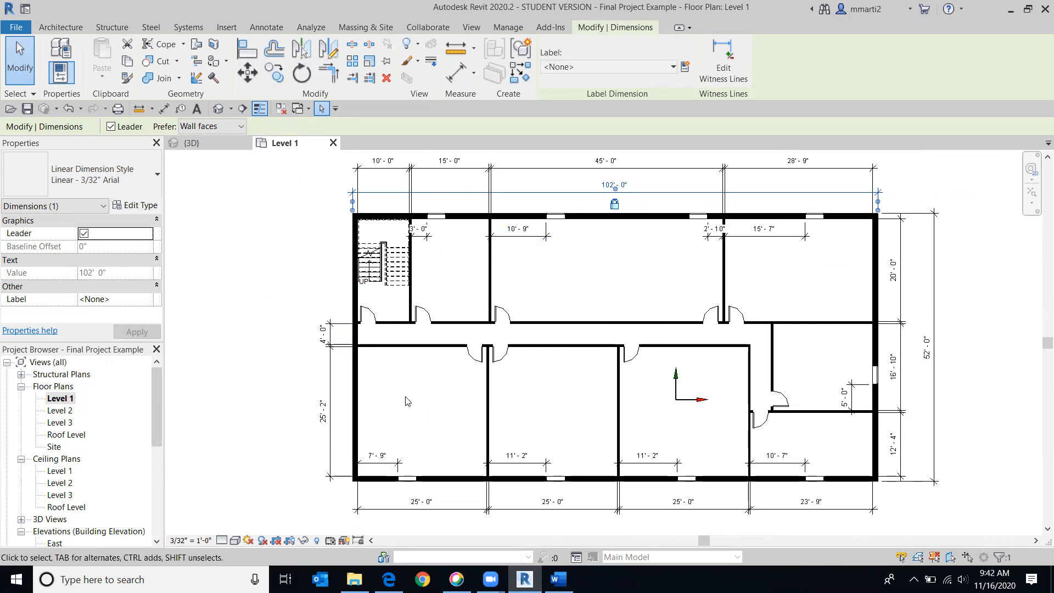
{"action": "scroll", "coordinate": [455, 354], "scroll_direction": "up", "scroll_amount": 2}
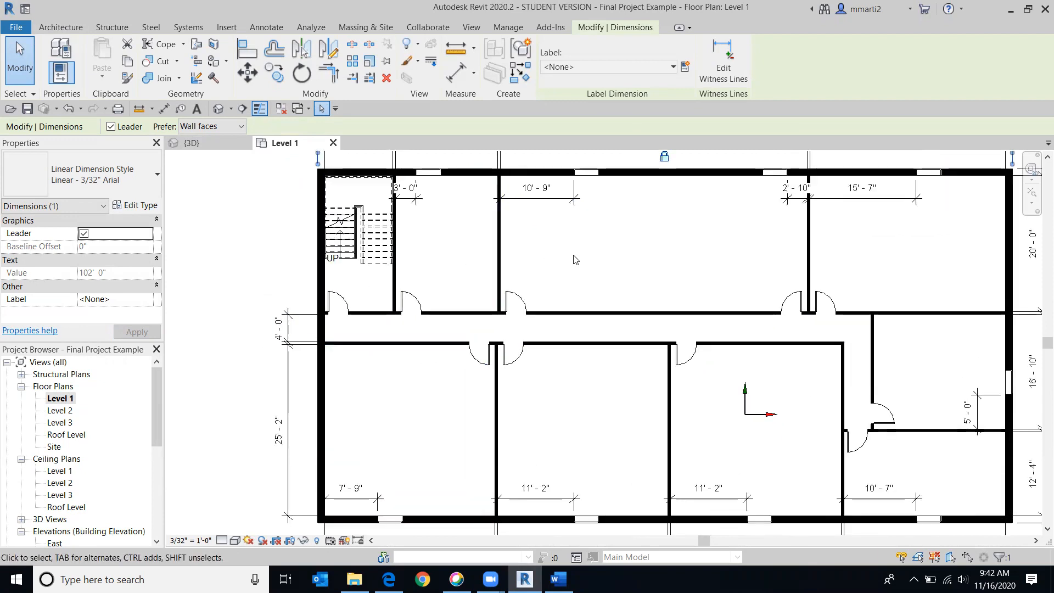
{"action": "scroll", "coordinate": [574, 259], "scroll_direction": "down", "scroll_amount": 1}
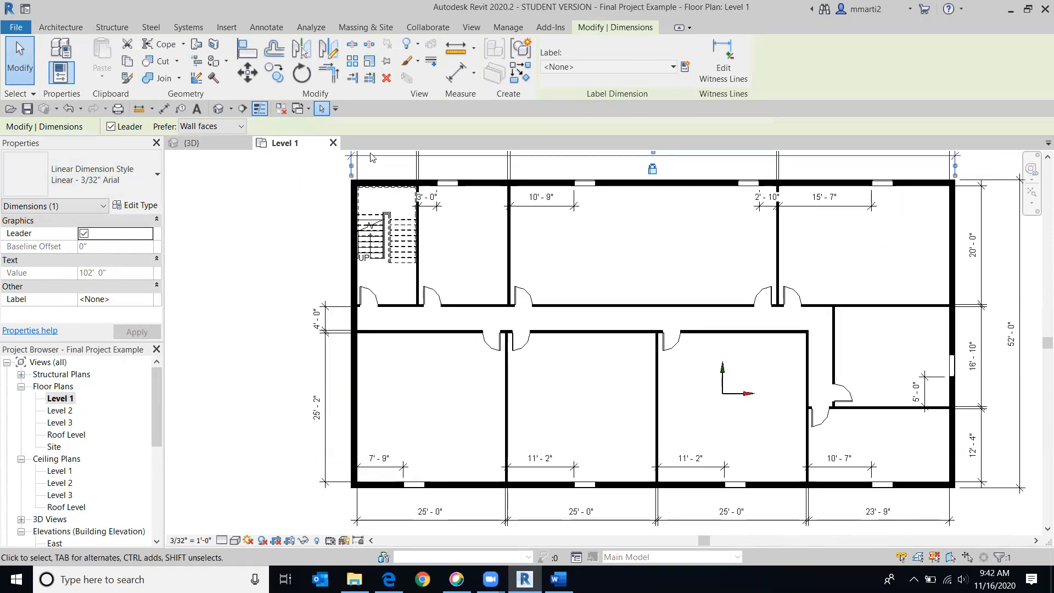
Tag the four windows in the upper exterior wall of Level 1 with Tag by Category, with the leader turned off.
{"action": "left_click", "coordinate": [61, 28]}
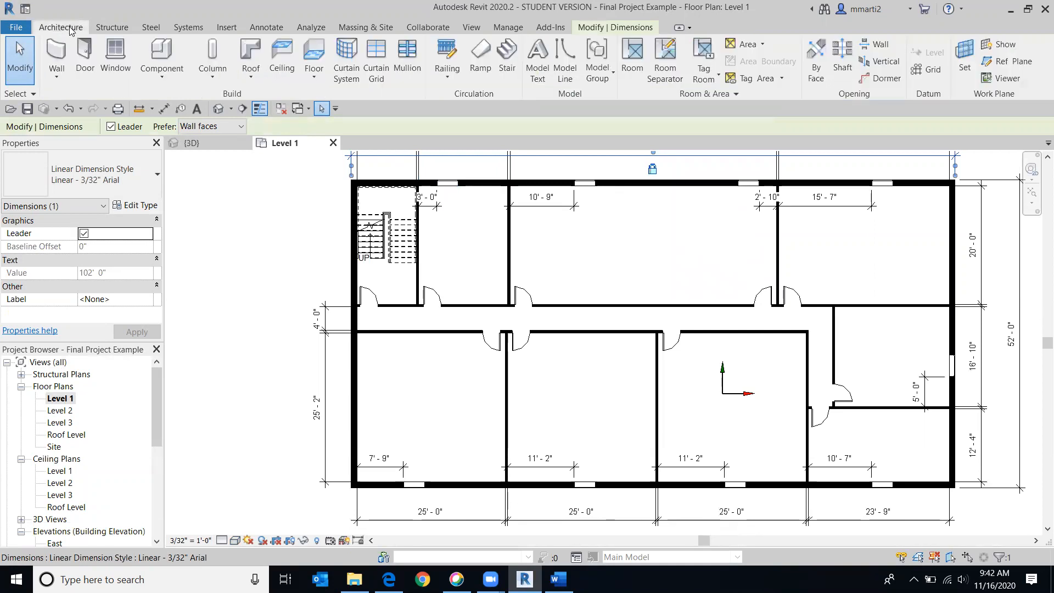
{"action": "left_click", "coordinate": [266, 27]}
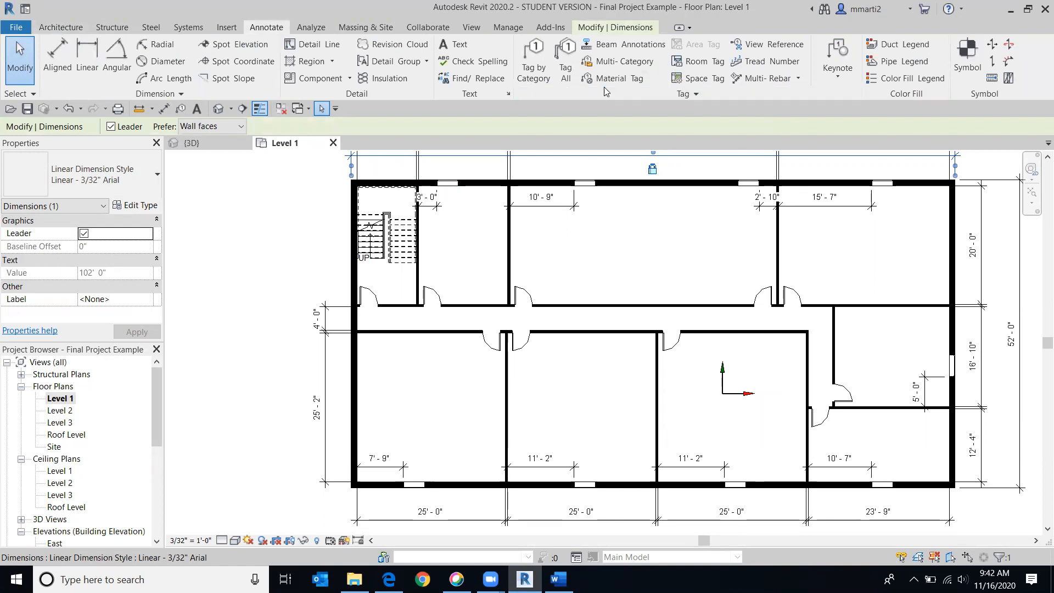
{"action": "left_click", "coordinate": [536, 71]}
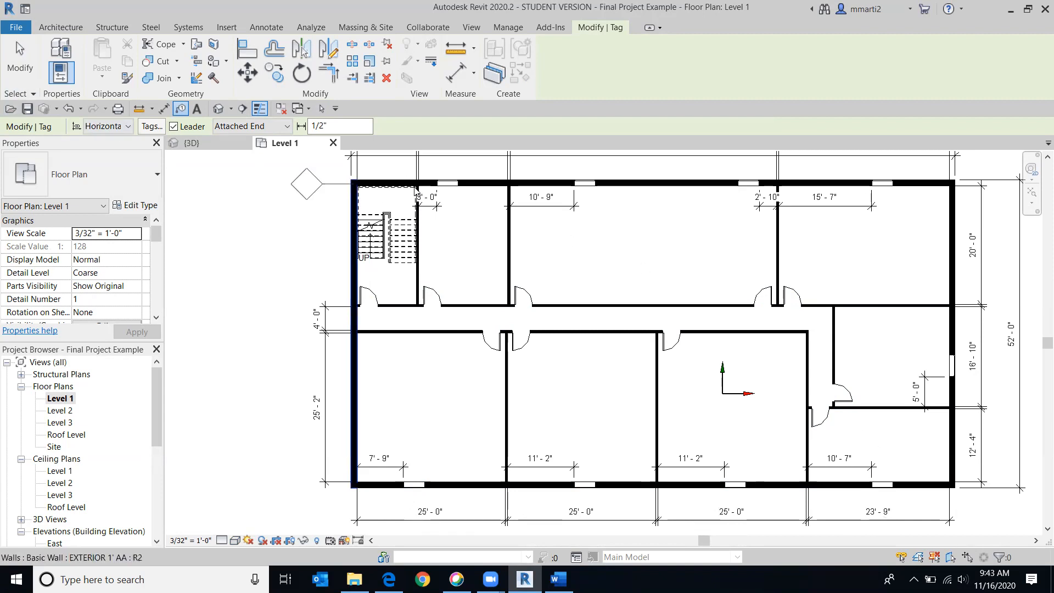
{"action": "left_click", "coordinate": [439, 294]}
{"action": "scroll", "coordinate": [440, 295], "scroll_direction": "up", "scroll_amount": 4}
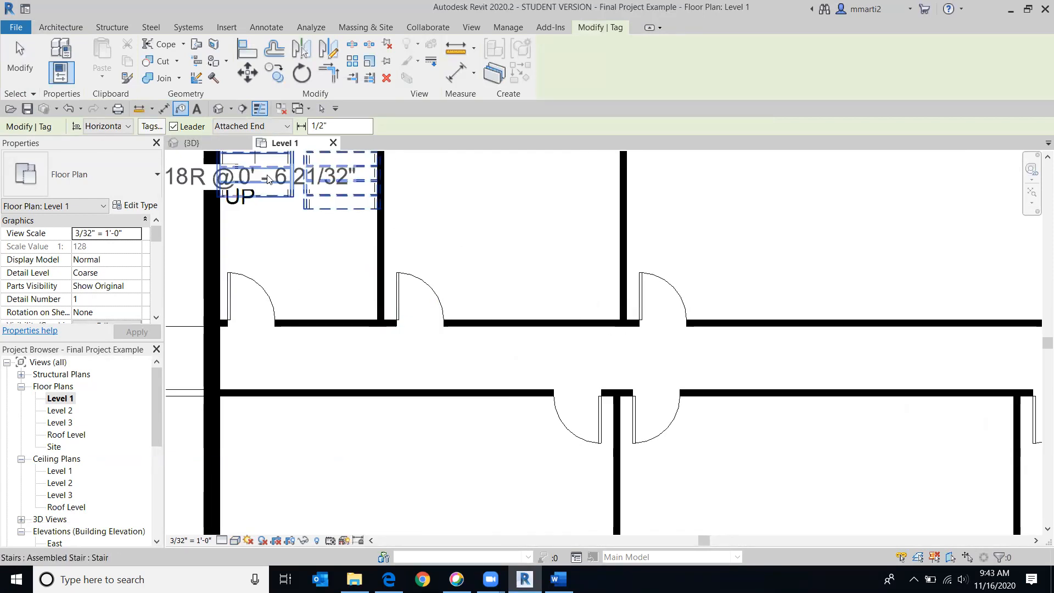
{"action": "left_click", "coordinate": [174, 126]}
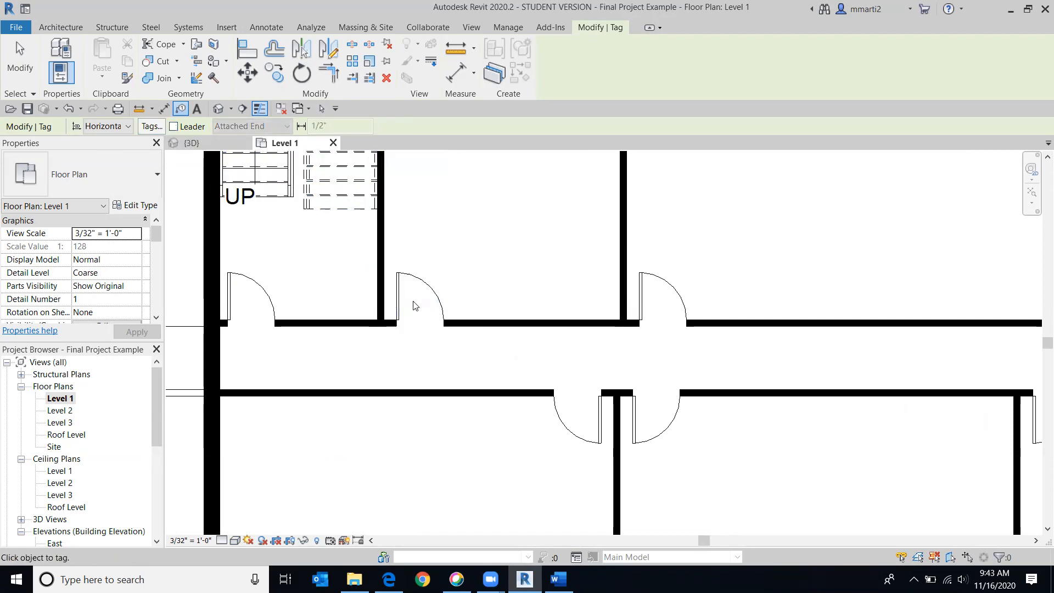
{"action": "scroll", "coordinate": [494, 296], "scroll_direction": "down", "scroll_amount": 4}
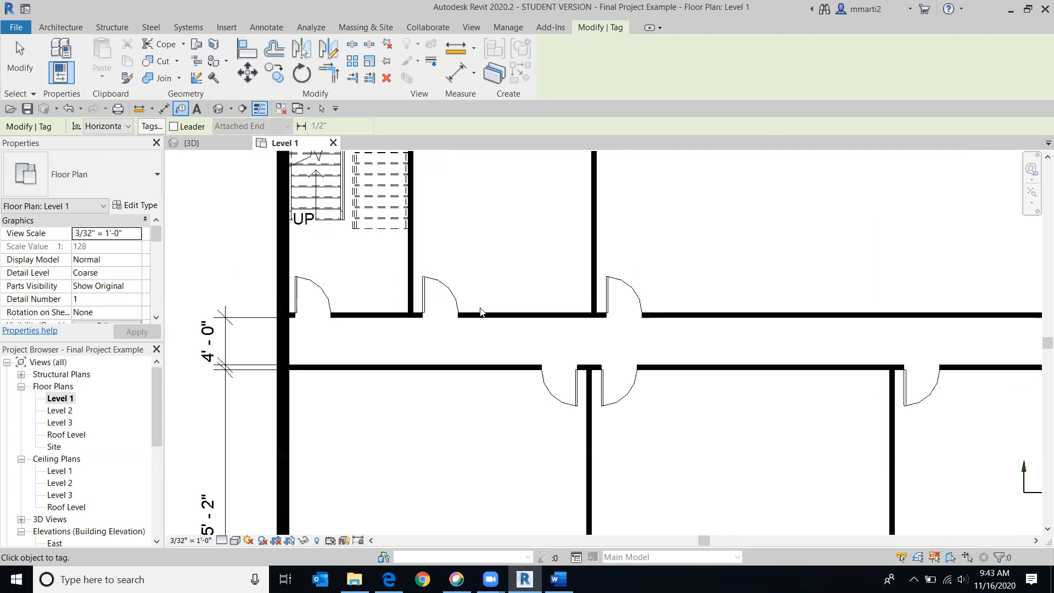
{"action": "middle_click_drag", "start_coordinate": [485, 258], "coordinate": [430, 386]}
{"action": "scroll", "coordinate": [431, 384], "scroll_direction": "up", "scroll_amount": 1}
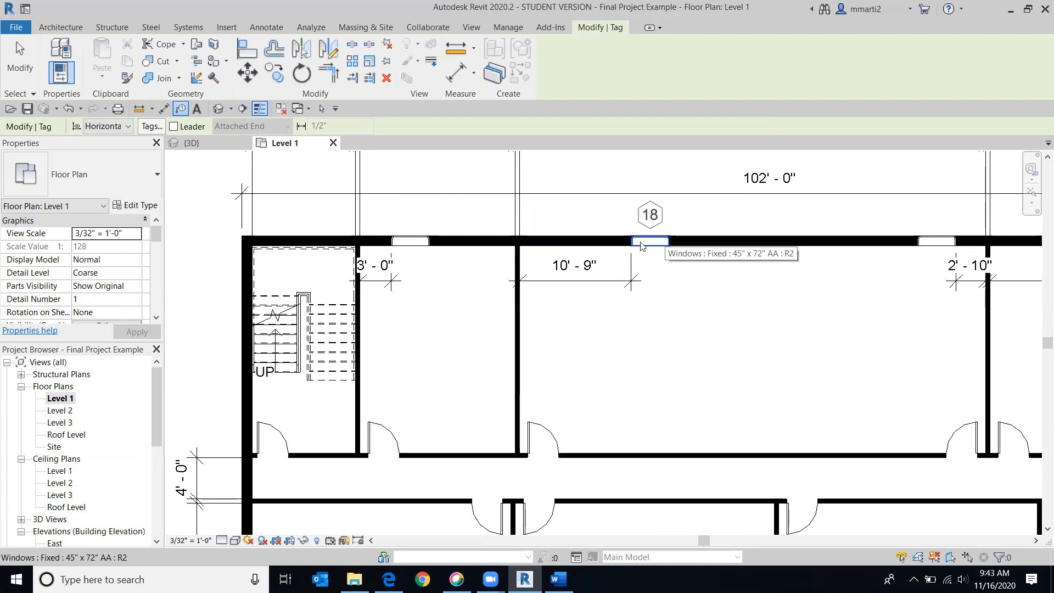
{"action": "left_click", "coordinate": [405, 240]}
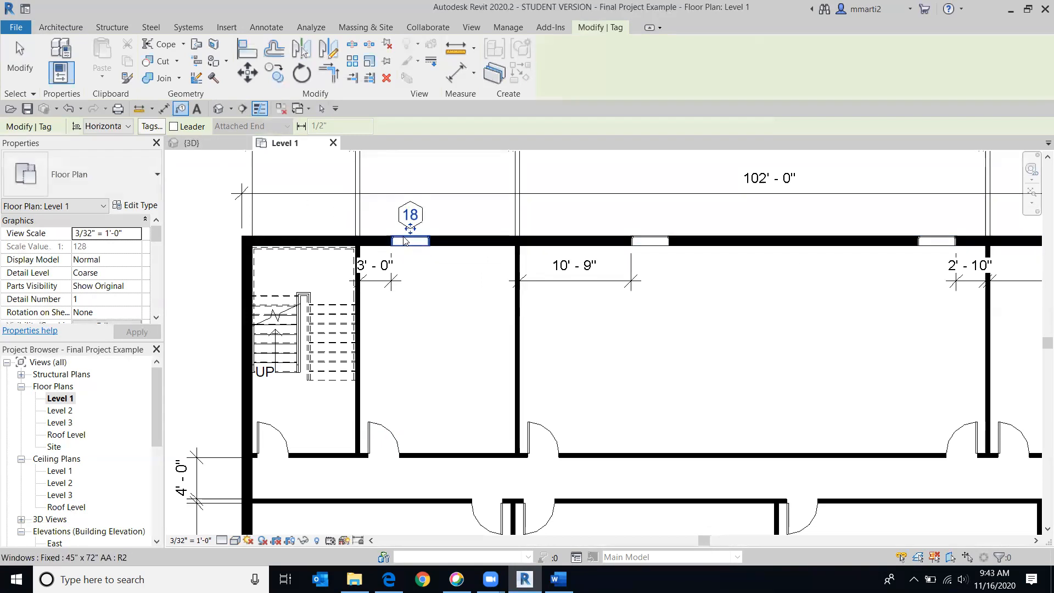
{"action": "left_click", "coordinate": [650, 241]}
{"action": "left_click", "coordinate": [936, 240]}
{"action": "scroll", "coordinate": [922, 318], "scroll_direction": "down", "scroll_amount": 3}
{"action": "middle_click_drag", "start_coordinate": [900, 319], "coordinate": [436, 308]}
{"action": "scroll", "coordinate": [436, 308], "scroll_direction": "down", "scroll_amount": 2}
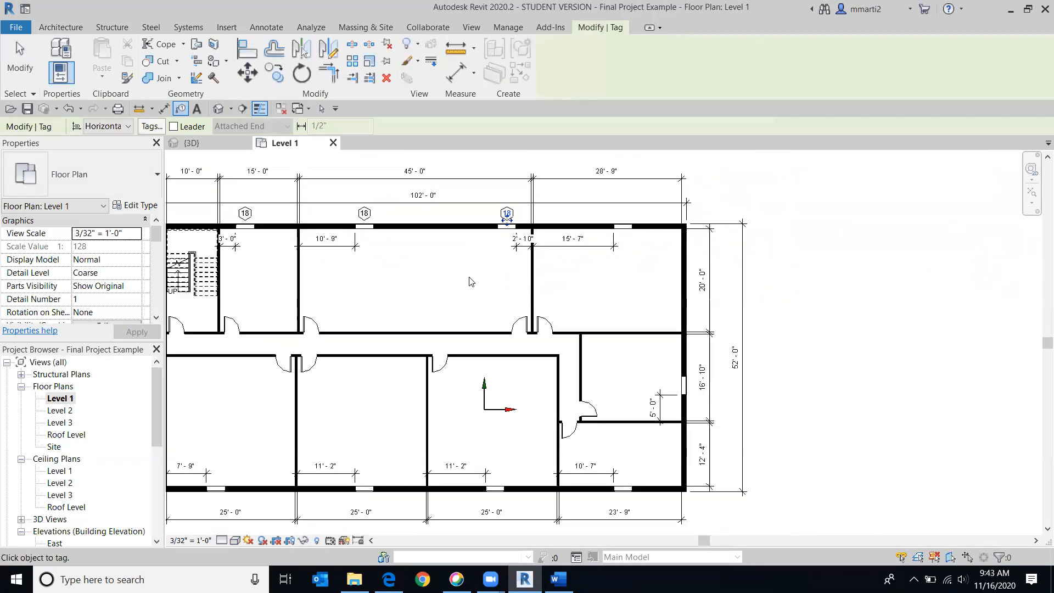
{"action": "left_click", "coordinate": [607, 235]}
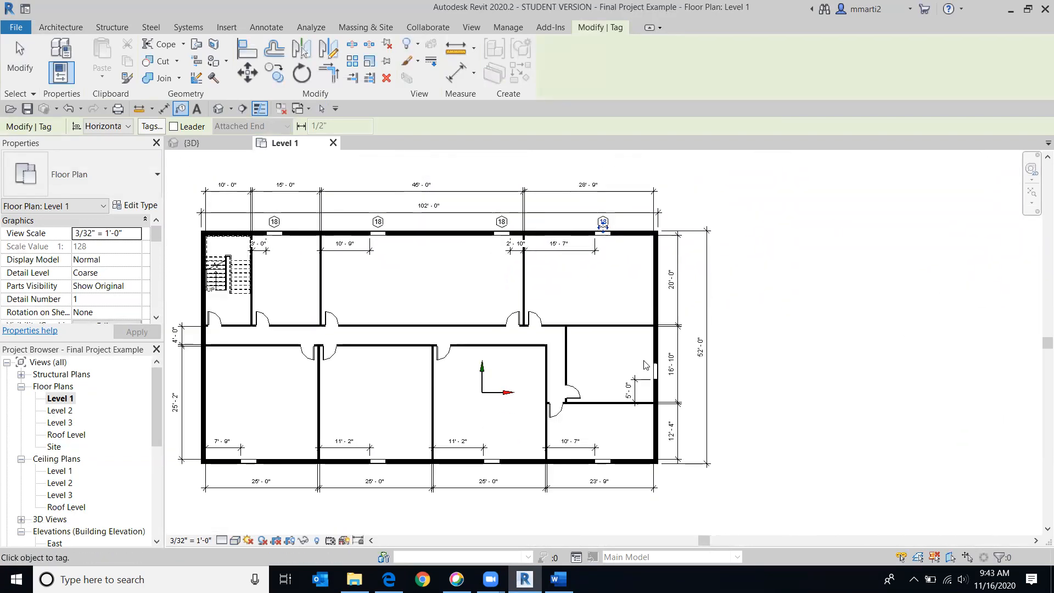
Tag the window in the right exterior wall and the four windows in the lower exterior wall.
{"action": "left_click", "coordinate": [657, 377]}
{"action": "left_click", "coordinate": [602, 462]}
{"action": "left_click", "coordinate": [490, 466]}
{"action": "left_click", "coordinate": [377, 465]}
{"action": "left_click", "coordinate": [245, 464]}
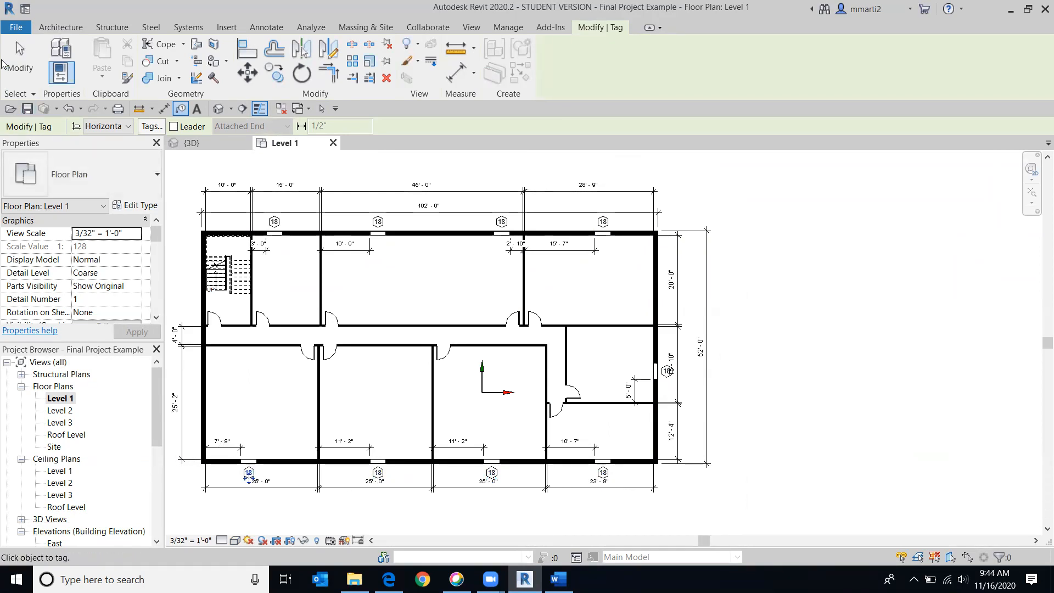
Select all instances of the linear dimension style in the entire project and hide the dimensions category in the Level 1 view.
{"action": "left_click", "coordinate": [18, 59]}
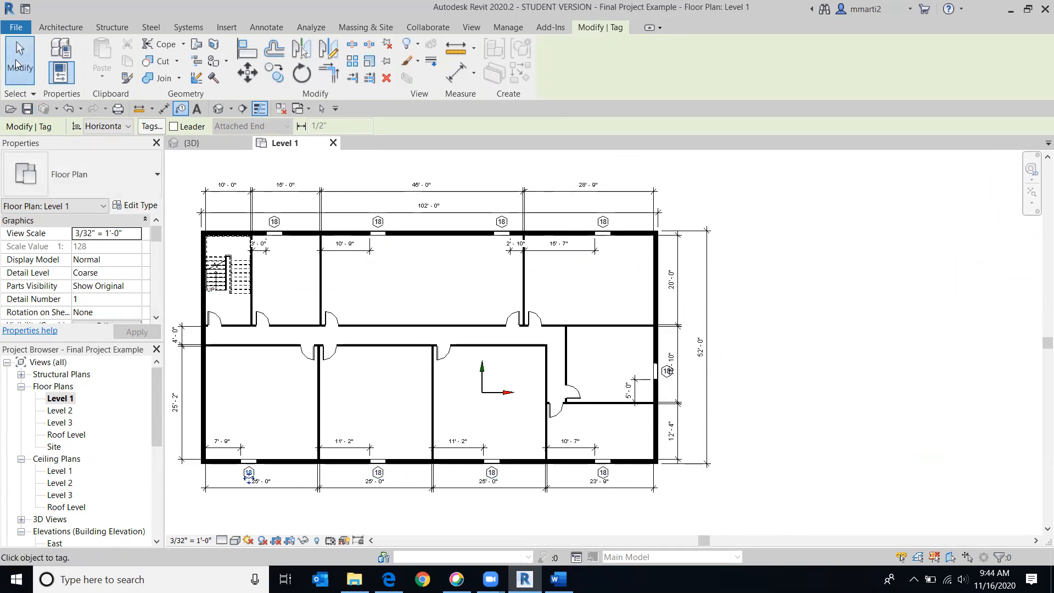
{"action": "left_click", "coordinate": [707, 295]}
{"action": "right_click", "coordinate": [707, 295]}
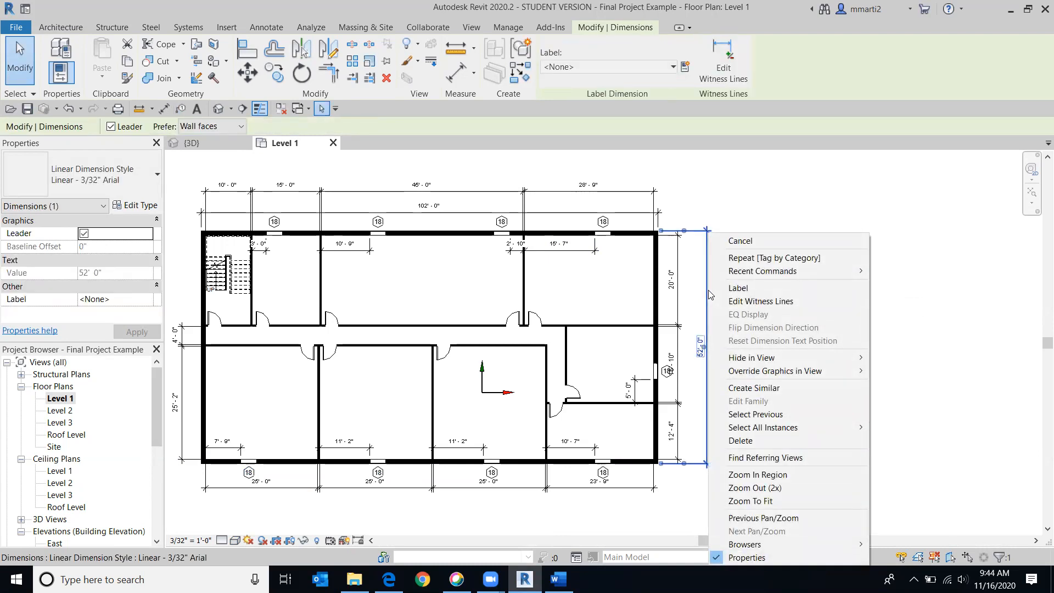
{"action": "mouse_move", "coordinate": [769, 427]}
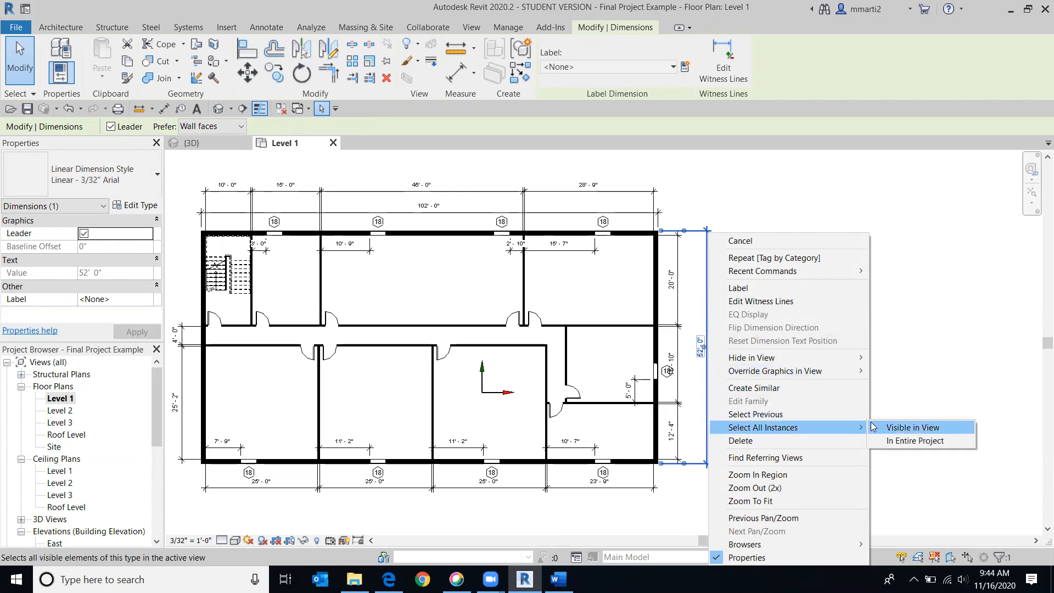
{"action": "left_click", "coordinate": [900, 440]}
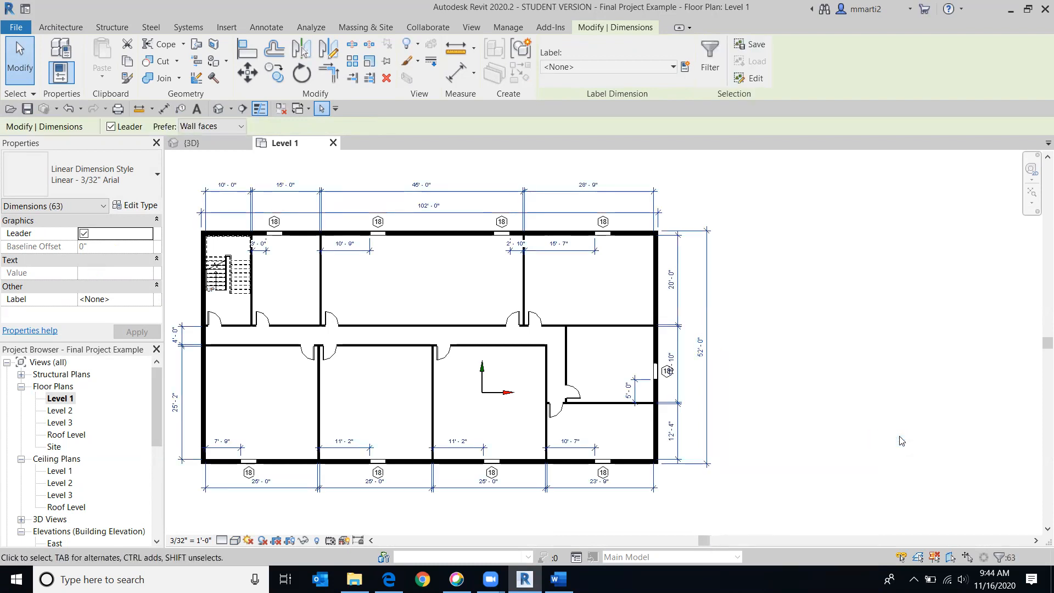
{"action": "right_click", "coordinate": [810, 351]}
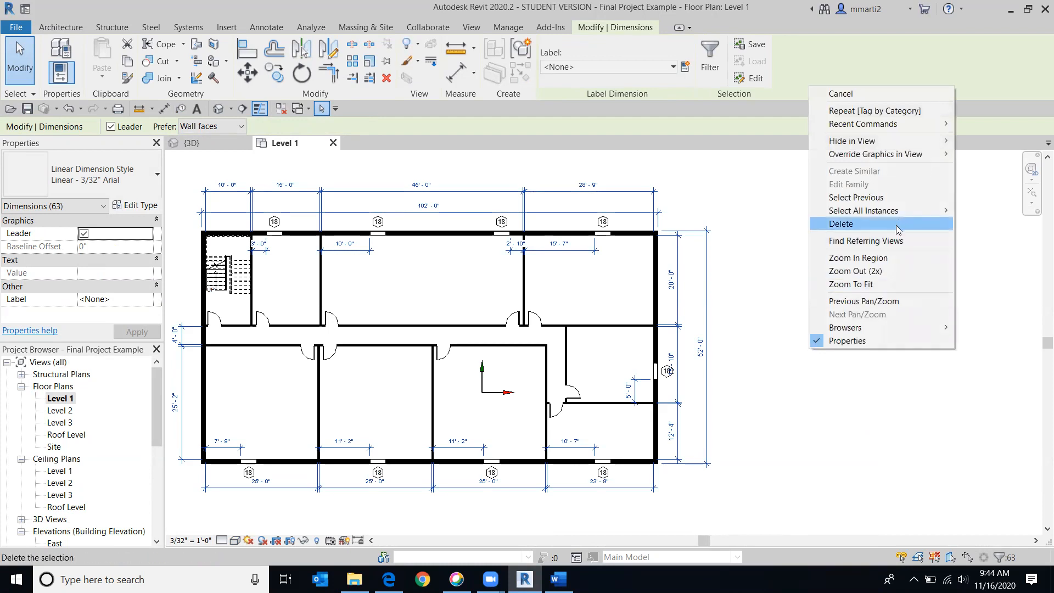
{"action": "mouse_move", "coordinate": [933, 141]}
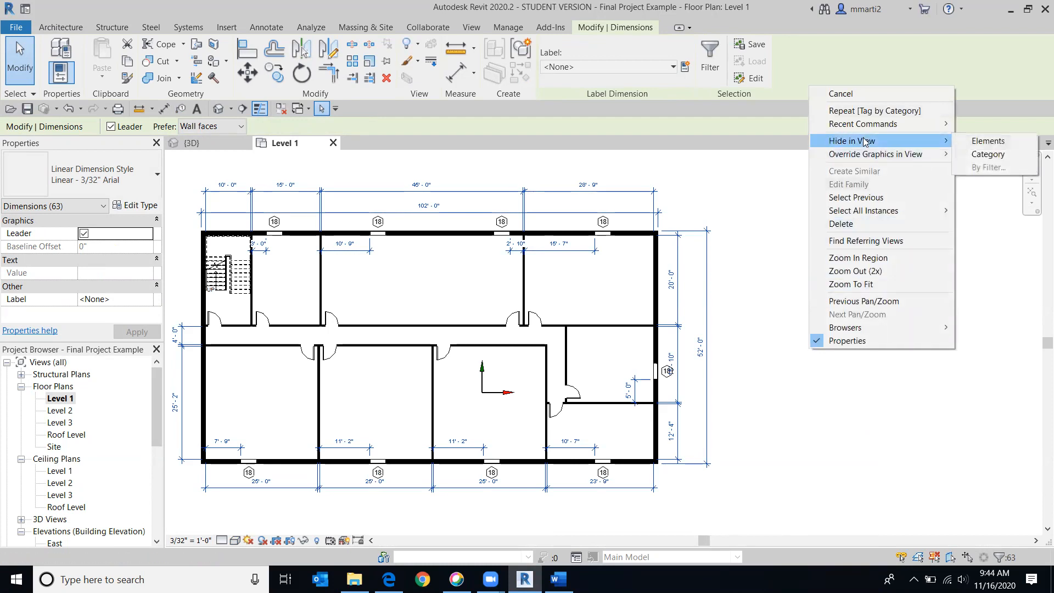
{"action": "left_click", "coordinate": [1004, 155]}
{"action": "scroll", "coordinate": [771, 255], "scroll_direction": "down", "scroll_amount": 3}
{"action": "middle_click_drag", "start_coordinate": [788, 276], "coordinate": [899, 290]}
{"action": "scroll", "coordinate": [610, 257], "scroll_direction": "up", "scroll_amount": 5}
{"action": "scroll", "coordinate": [505, 337], "scroll_direction": "up", "scroll_amount": 2}
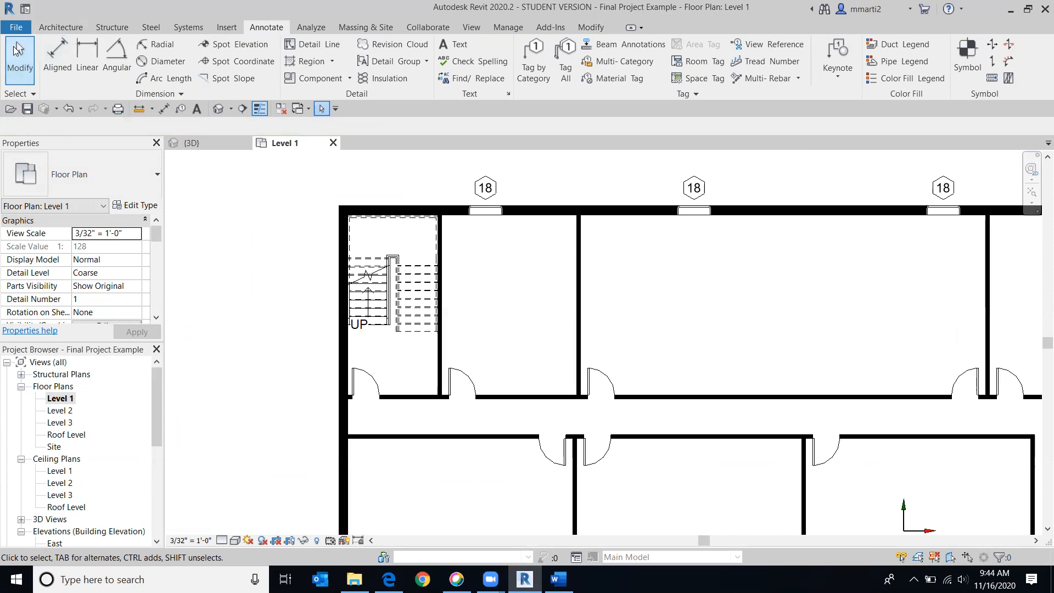
Undo the hiding of the dimensions category and redo it.
{"action": "scroll", "coordinate": [655, 270], "scroll_direction": "down", "scroll_amount": 5}
{"action": "middle_click_drag", "start_coordinate": [654, 272], "coordinate": [557, 279]}
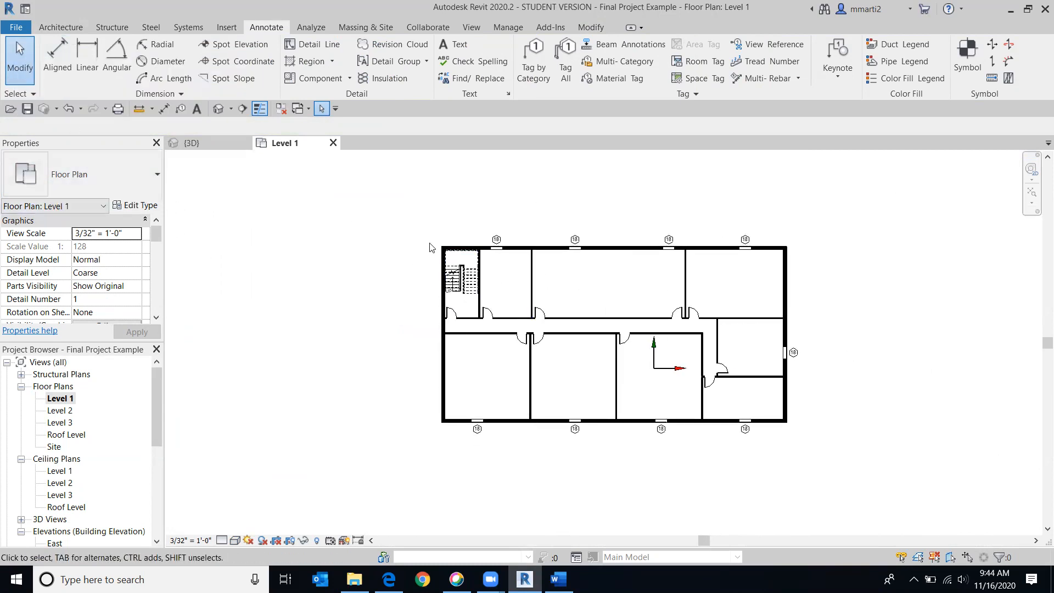
{"action": "left_click", "coordinate": [67, 109]}
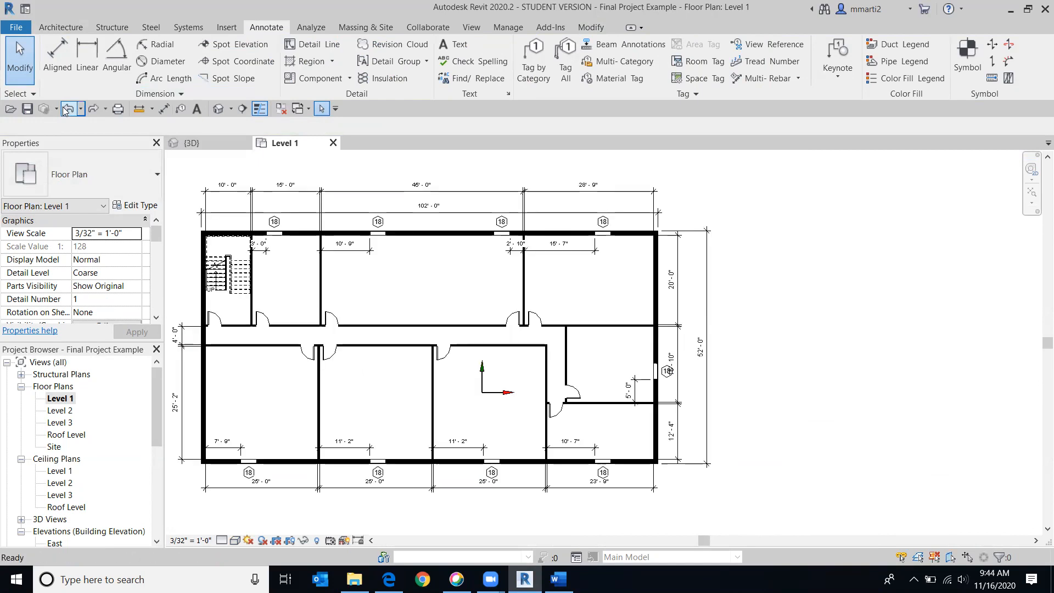
{"action": "left_click", "coordinate": [97, 108]}
Select all instances of the window tag in the entire project and delete them.
{"action": "scroll", "coordinate": [363, 197], "scroll_direction": "down", "scroll_amount": 1}
{"action": "middle_click_drag", "start_coordinate": [362, 196], "coordinate": [522, 204]}
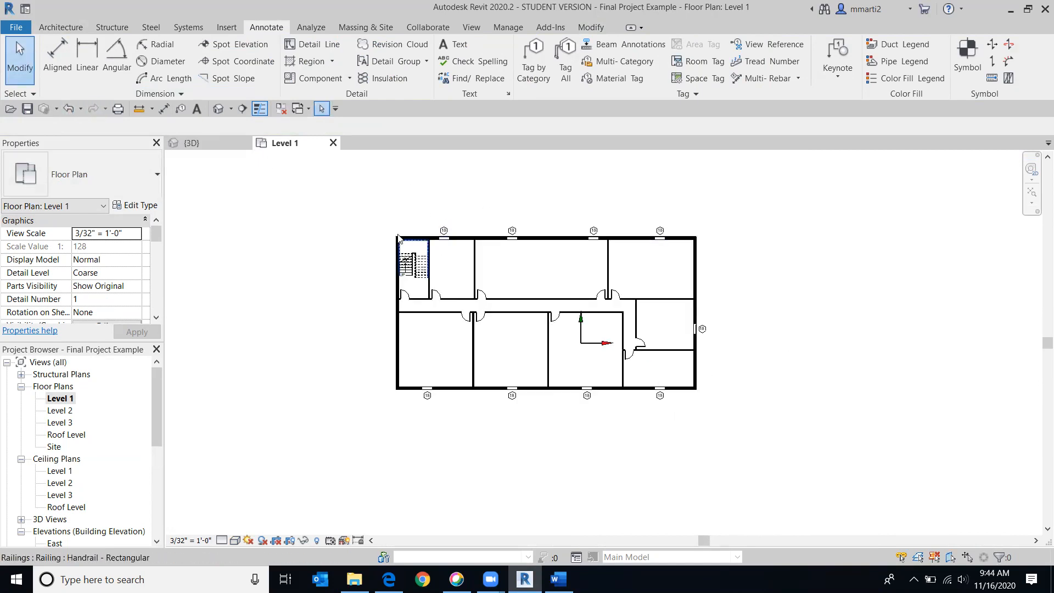
{"action": "scroll", "coordinate": [434, 229], "scroll_direction": "up", "scroll_amount": 2}
{"action": "left_click", "coordinate": [466, 240]}
{"action": "right_click", "coordinate": [465, 242]}
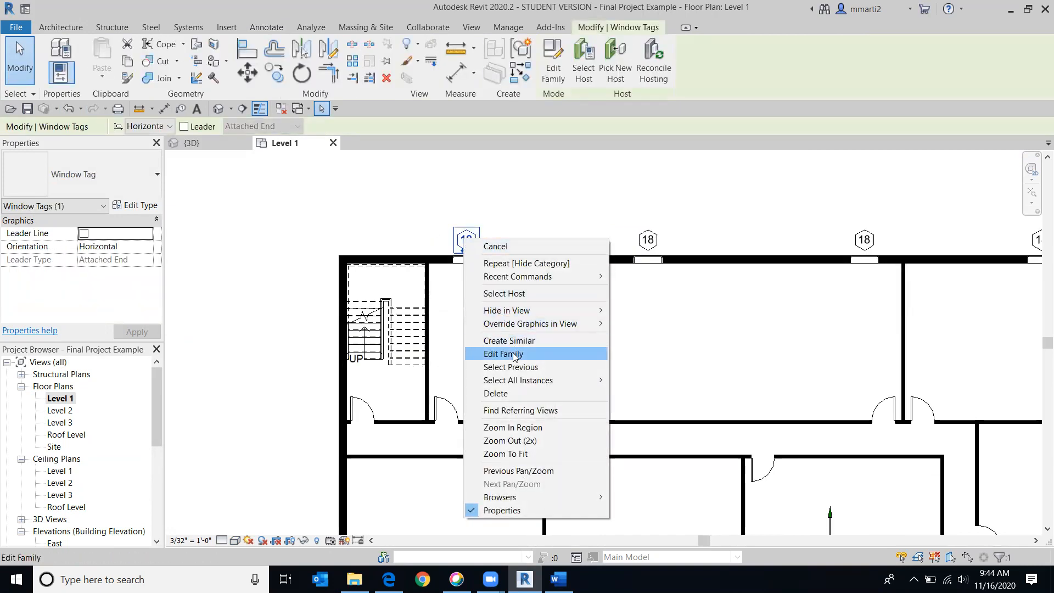
{"action": "mouse_move", "coordinate": [554, 380]}
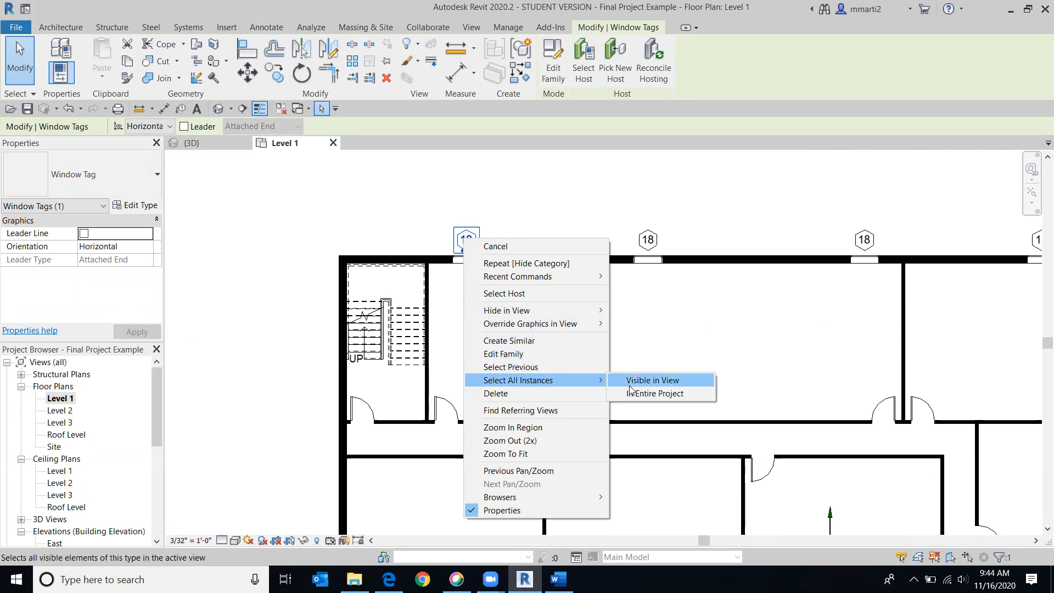
{"action": "left_click", "coordinate": [643, 394]}
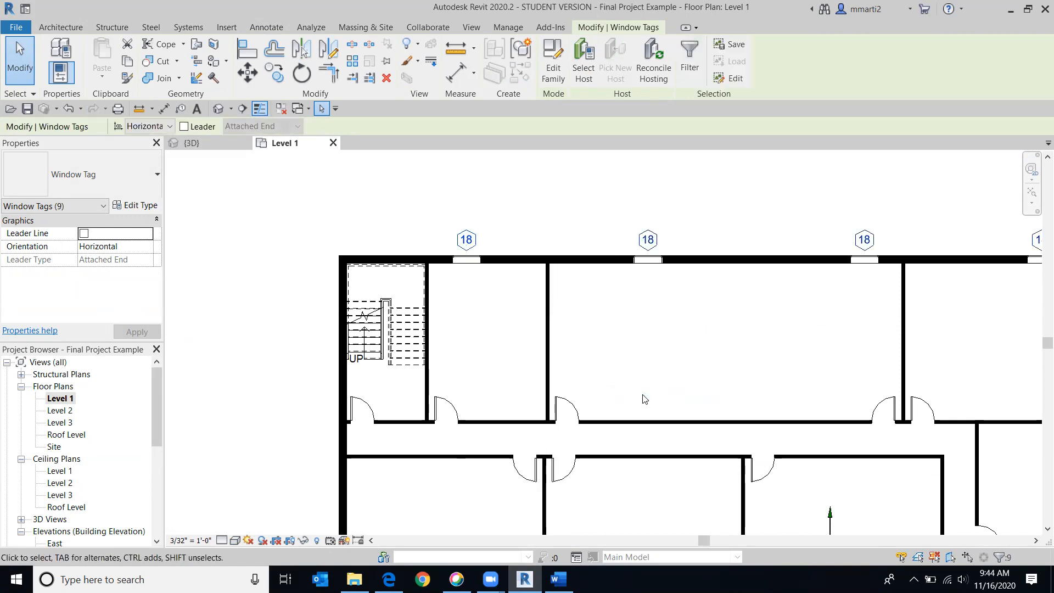
{"action": "key", "text": "Delete"}
Tag all untagged doors and windows in the current view with Door Tag and Window Tag, horizontal and without leaders.
{"action": "mouse_move", "coordinate": [646, 398]}
{"action": "middle_mouse_down"}
{"action": "mouse_move", "coordinate": [619, 240]}
{"action": "mouse_move", "coordinate": [521, 320]}
{"action": "mouse_move", "coordinate": [522, 298]}
{"action": "middle_mouse_up"}
{"action": "scroll", "coordinate": [594, 258], "scroll_direction": "down", "scroll_amount": 2}
{"action": "scroll", "coordinate": [591, 253], "scroll_direction": "down", "scroll_amount": 1}
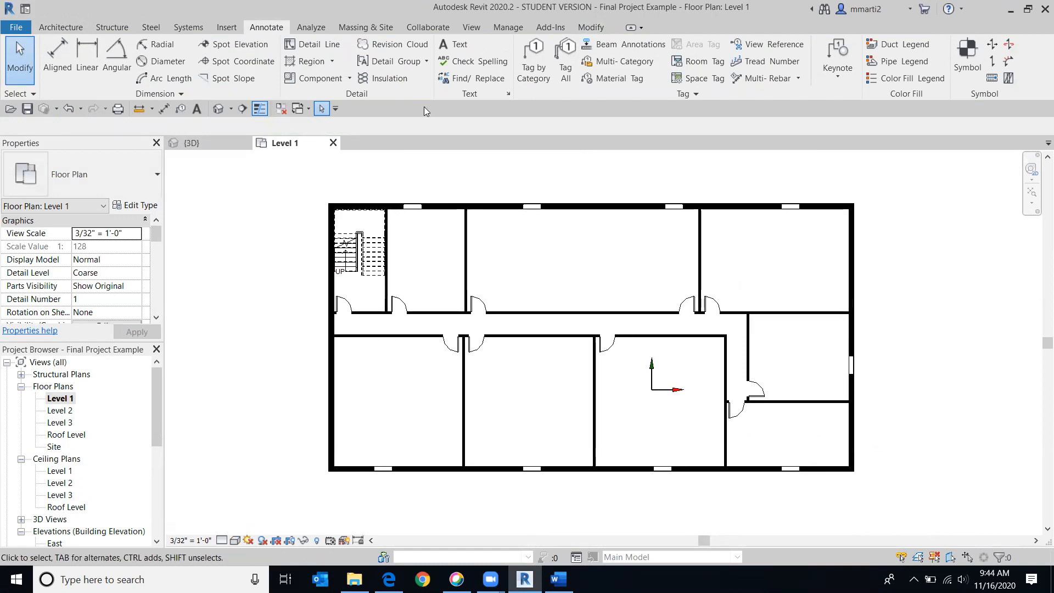
{"action": "left_click", "coordinate": [563, 71]}
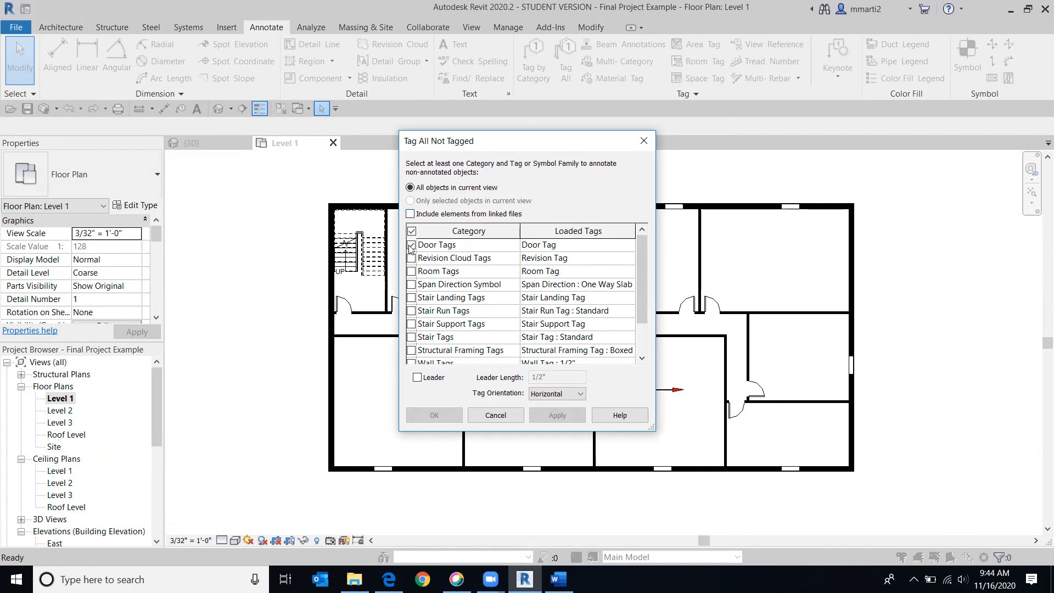
{"action": "scroll", "coordinate": [443, 327], "scroll_direction": "down", "scroll_amount": 1}
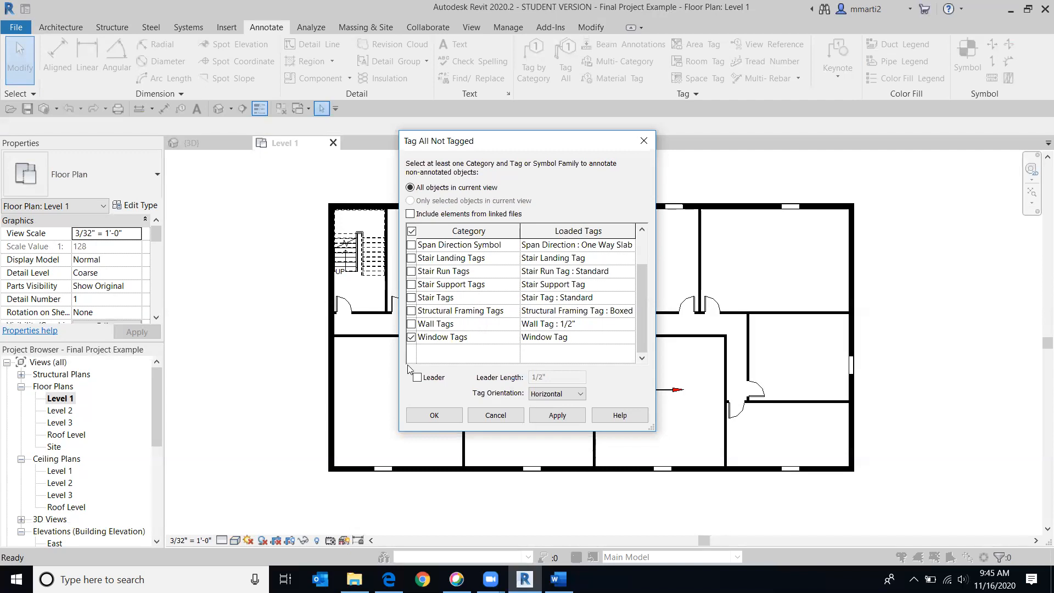
{"action": "left_click", "coordinate": [433, 415]}
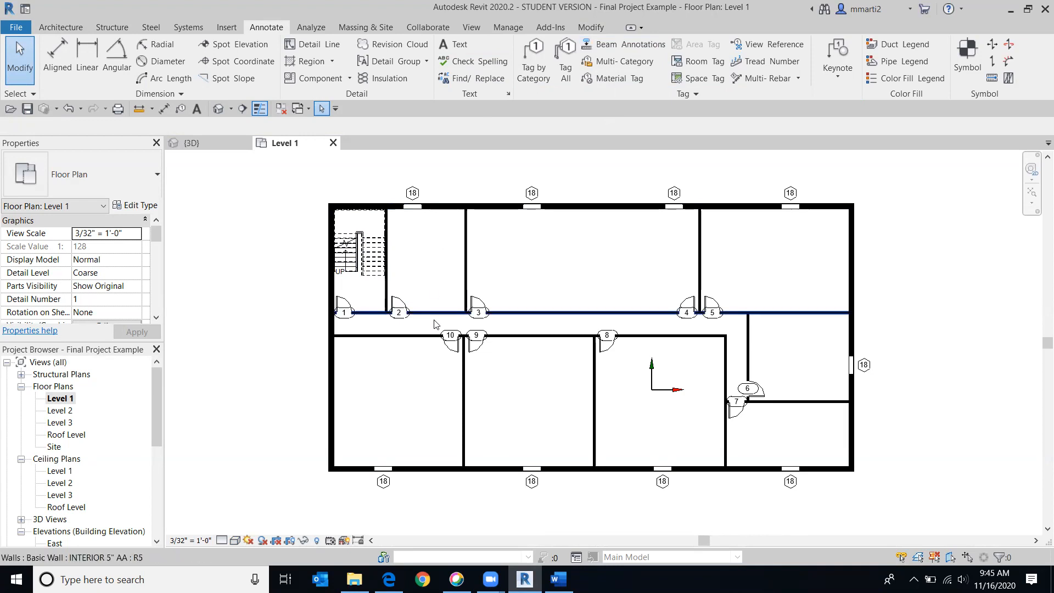
Move door tags 1, 2 and 3 down off the wall into the corridor, just below their doors.
{"action": "scroll", "coordinate": [434, 322], "scroll_direction": "up", "scroll_amount": 5}
{"action": "middle_click_drag", "start_coordinate": [559, 307], "coordinate": [873, 251]}
{"action": "left_click_drag", "start_coordinate": [418, 272], "coordinate": [418, 296]}
{"action": "left_click_drag", "start_coordinate": [640, 267], "coordinate": [640, 299]}
{"action": "middle_click_drag", "start_coordinate": [776, 295], "coordinate": [372, 282]}
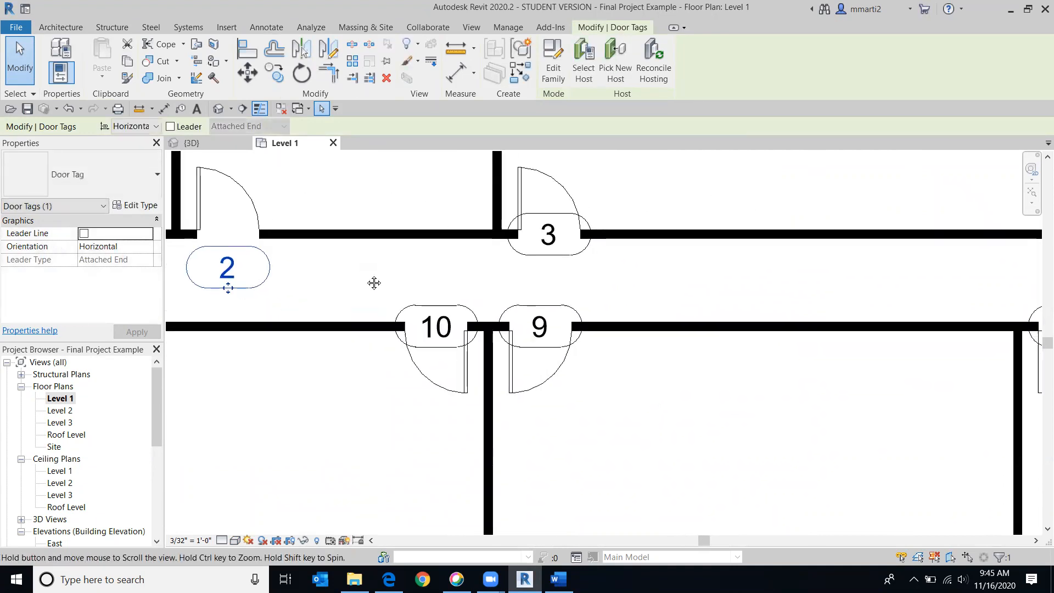
{"action": "left_click", "coordinate": [557, 252]}
{"action": "left_click_drag", "start_coordinate": [554, 254], "coordinate": [549, 270]}
Turn on the leader, with an attached end, for the second window tag from the left along the upper exterior wall.
{"action": "scroll", "coordinate": [809, 261], "scroll_direction": "down", "scroll_amount": 2}
{"action": "scroll", "coordinate": [807, 258], "scroll_direction": "down", "scroll_amount": 1}
{"action": "middle_click_drag", "start_coordinate": [807, 261], "coordinate": [490, 542]}
{"action": "mouse_move", "coordinate": [477, 254]}
{"action": "left_mouse_down"}
{"action": "mouse_move", "coordinate": [477, 241]}
{"action": "mouse_move", "coordinate": [501, 233]}
{"action": "mouse_move", "coordinate": [504, 241]}
{"action": "mouse_move", "coordinate": [468, 249]}
{"action": "left_mouse_up"}
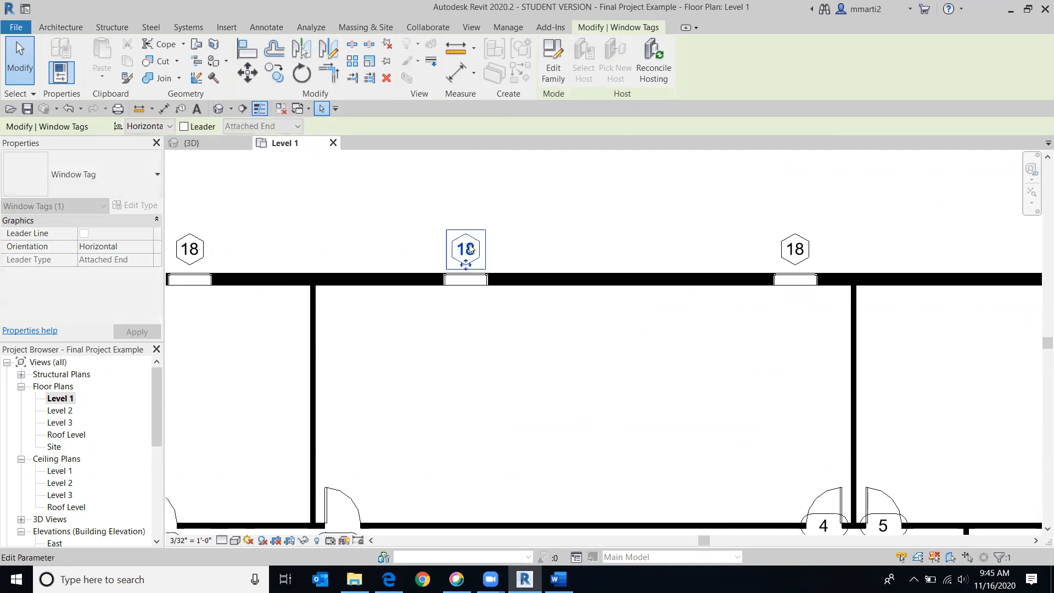
{"action": "scroll", "coordinate": [548, 363], "scroll_direction": "down", "scroll_amount": 2}
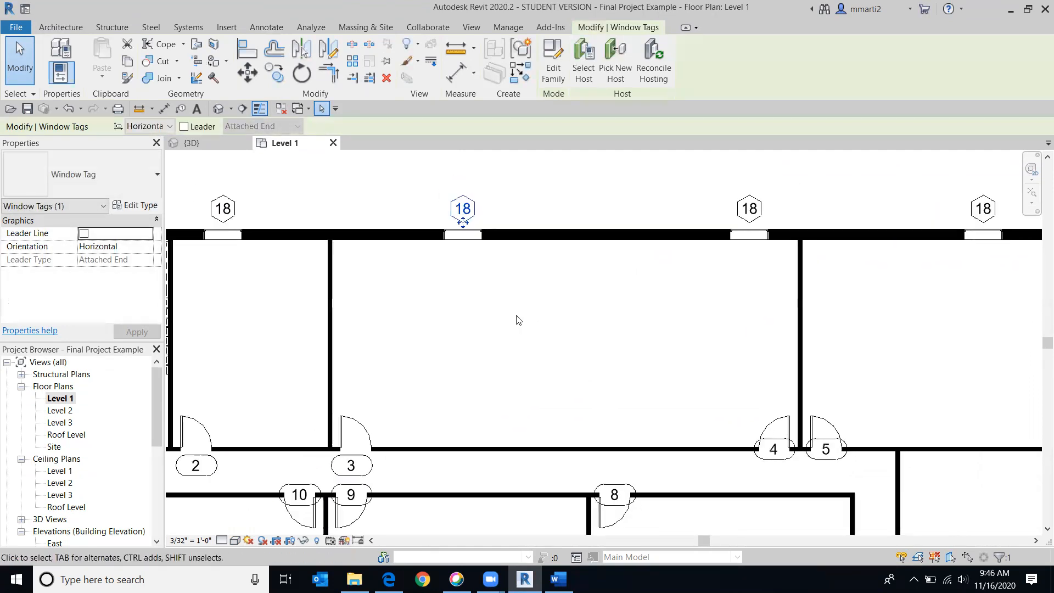
{"action": "left_click", "coordinate": [184, 126]}
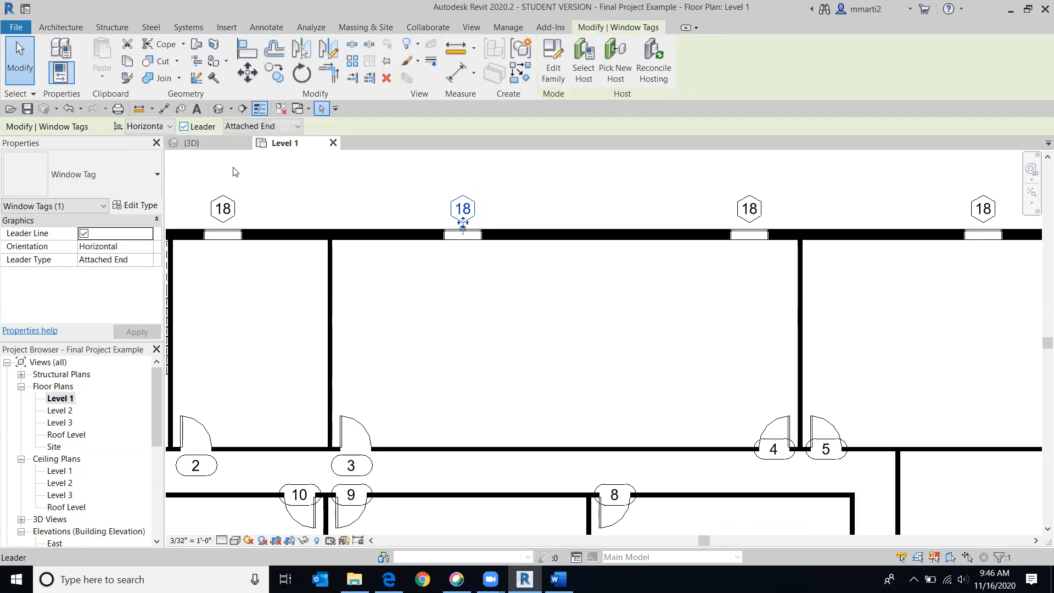
Move the second upper-wall window tag up and to the right of its window so the leader runs diagonally.
{"action": "middle_click_drag", "start_coordinate": [399, 334], "coordinate": [395, 430]}
{"action": "left_click", "coordinate": [450, 291]}
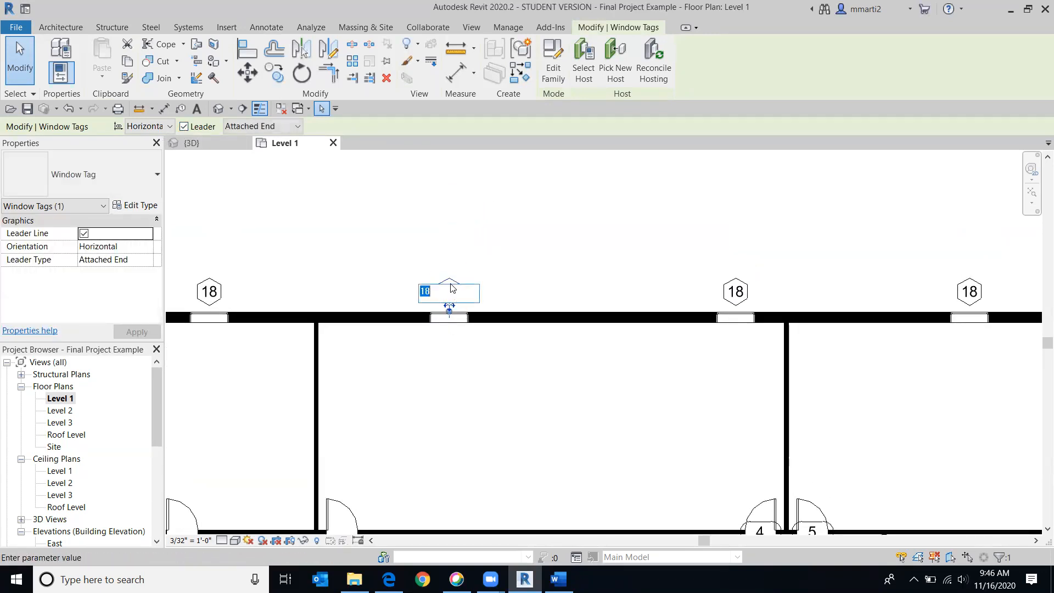
{"action": "left_click", "coordinate": [336, 248]}
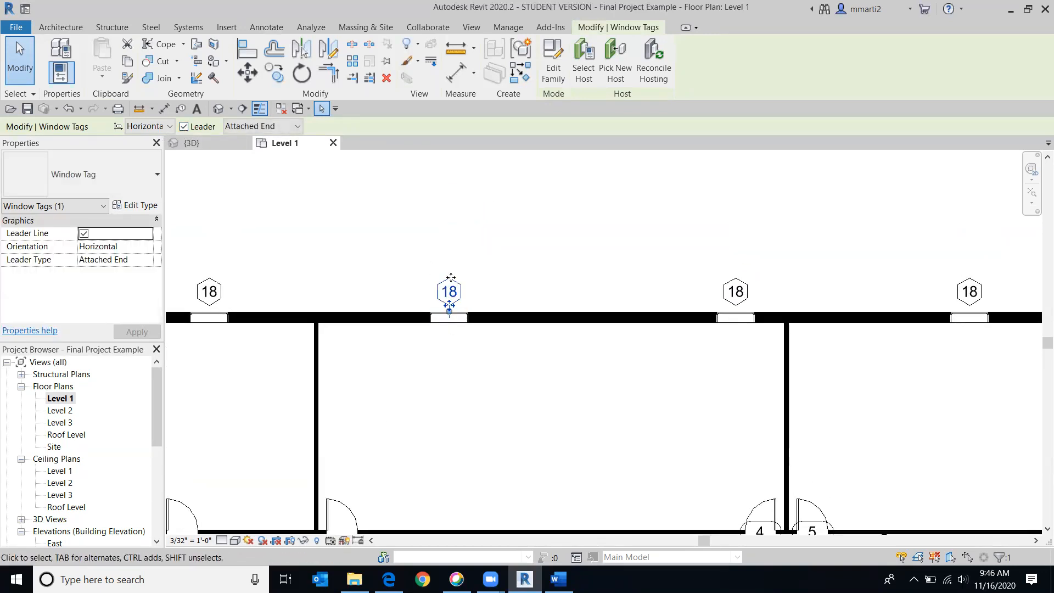
{"action": "left_click", "coordinate": [450, 285]}
{"action": "left_click", "coordinate": [483, 266]}
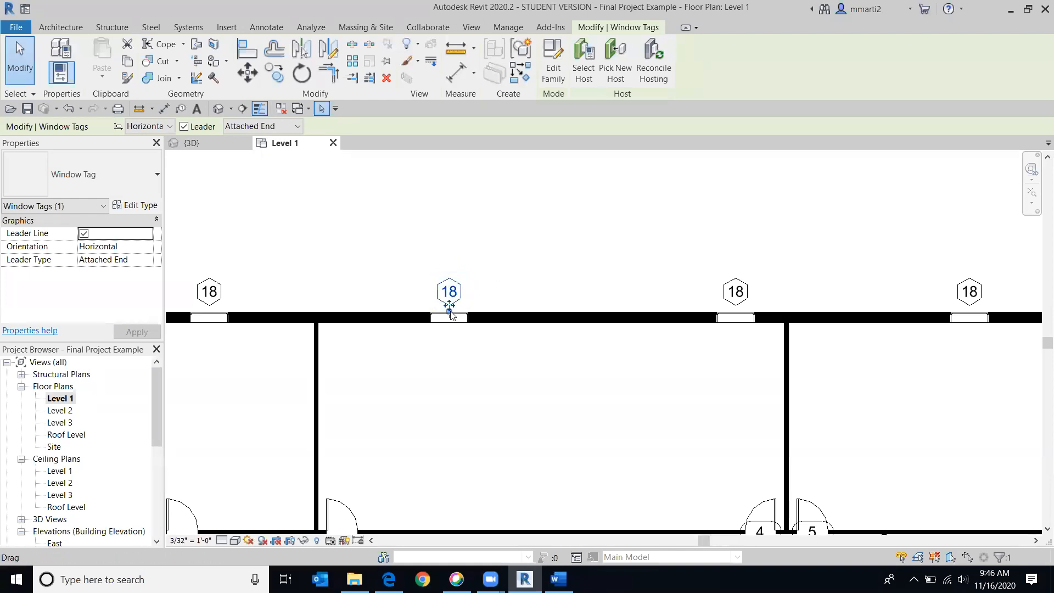
{"action": "left_click_drag", "start_coordinate": [450, 307], "coordinate": [490, 278]}
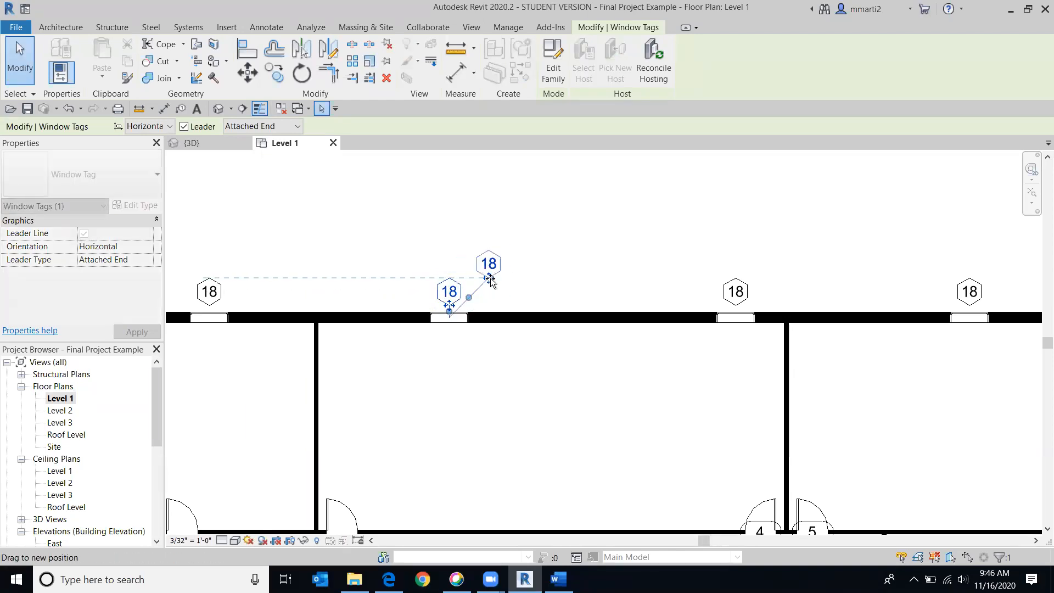
{"action": "left_click", "coordinate": [369, 263]}
Turn on the leader for door tag 8 and move the tag down and right into the room below the corridor.
{"action": "scroll", "coordinate": [645, 421], "scroll_direction": "down", "scroll_amount": 5}
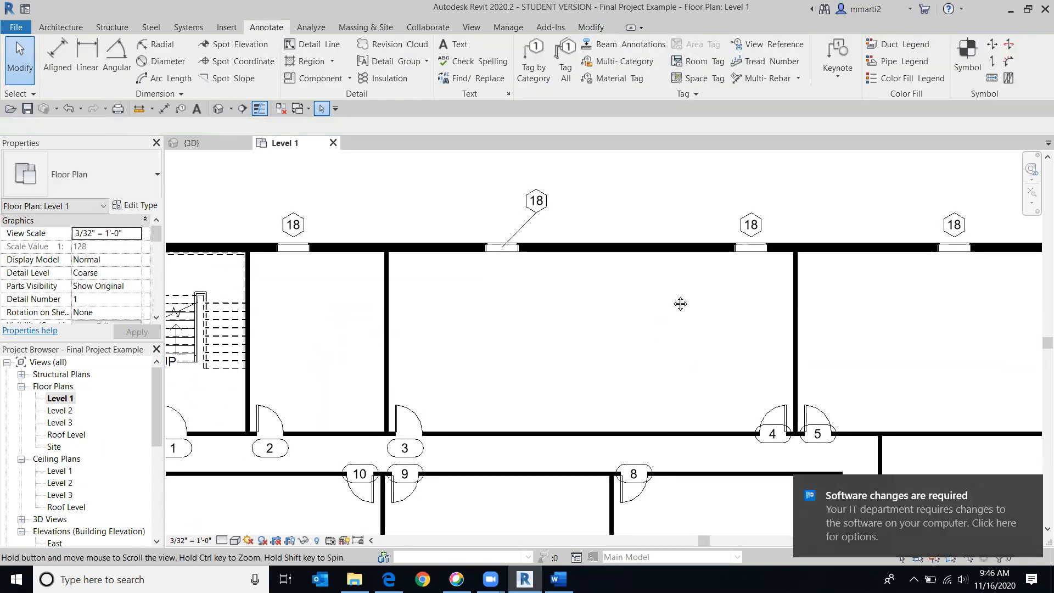
{"action": "middle_click_drag", "start_coordinate": [536, 426], "coordinate": [303, 461]}
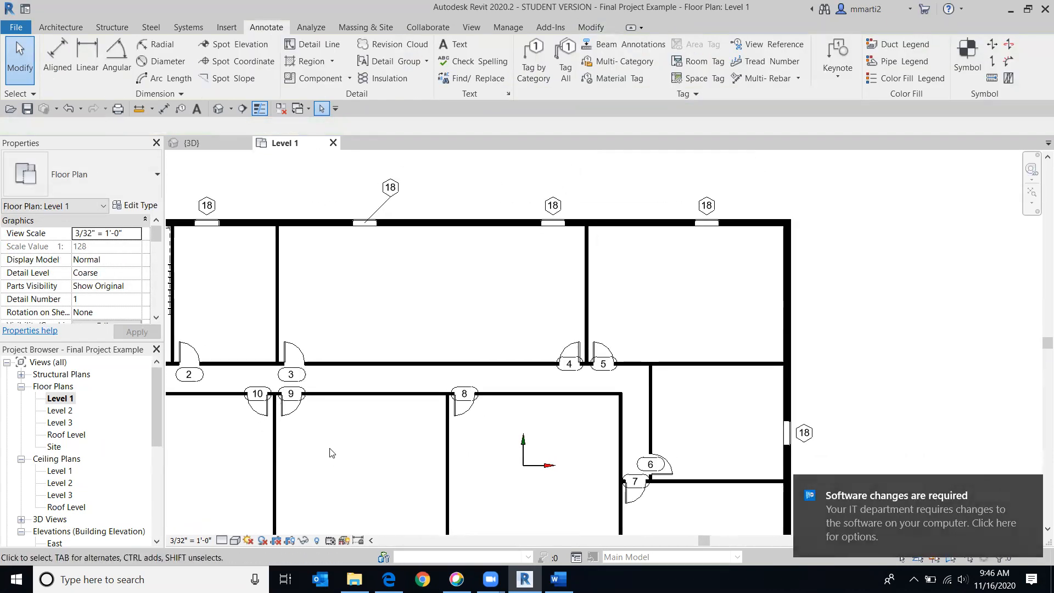
{"action": "left_click", "coordinate": [464, 393]}
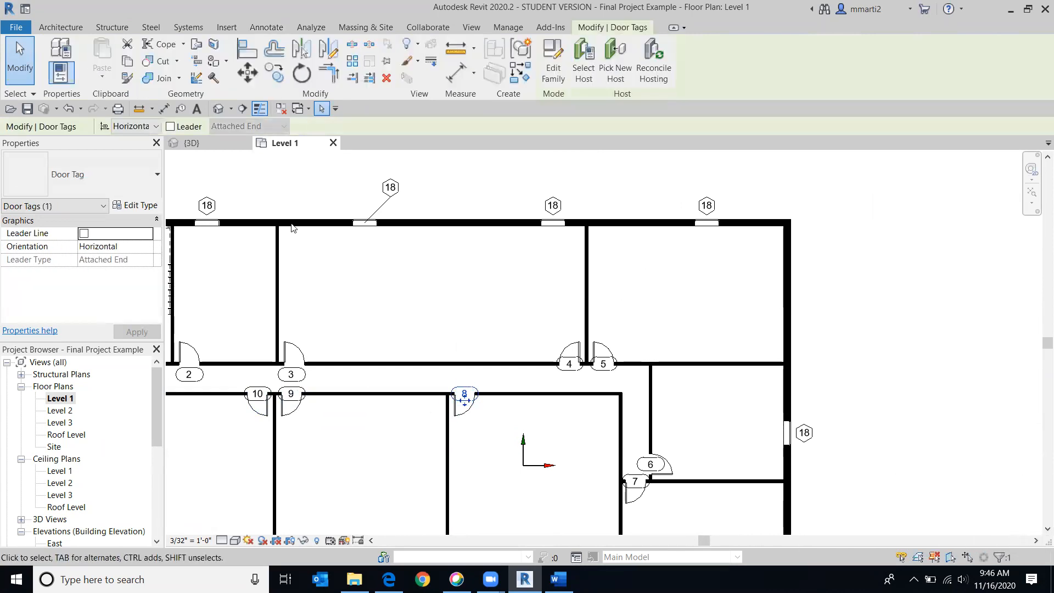
{"action": "left_click", "coordinate": [170, 127]}
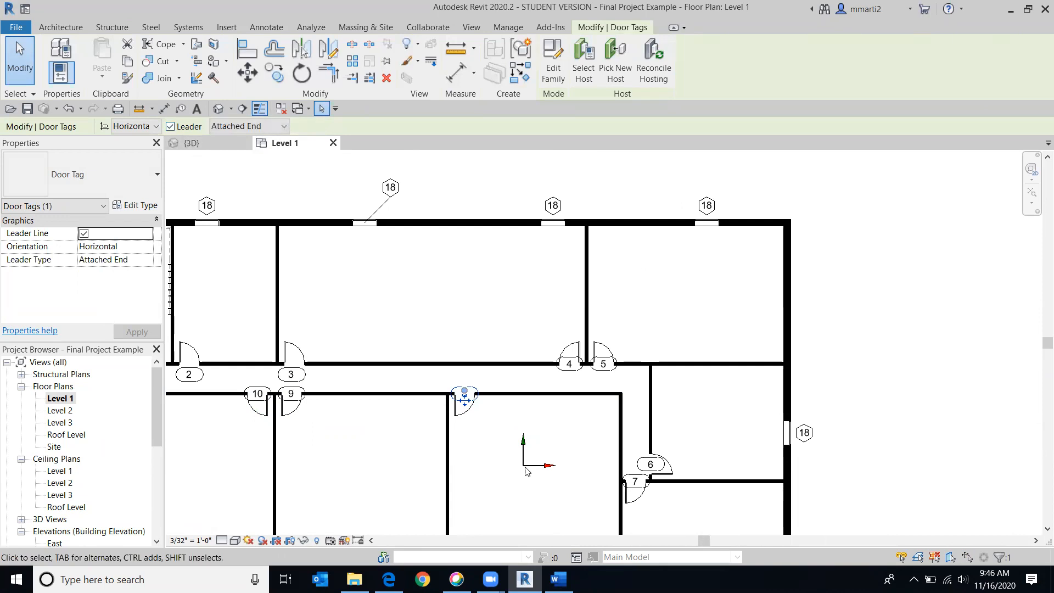
{"action": "mouse_move", "coordinate": [464, 404]}
{"action": "left_mouse_down"}
{"action": "mouse_move", "coordinate": [480, 433]}
{"action": "mouse_move", "coordinate": [478, 419]}
{"action": "left_mouse_up"}
{"action": "left_click", "coordinate": [21, 65]}
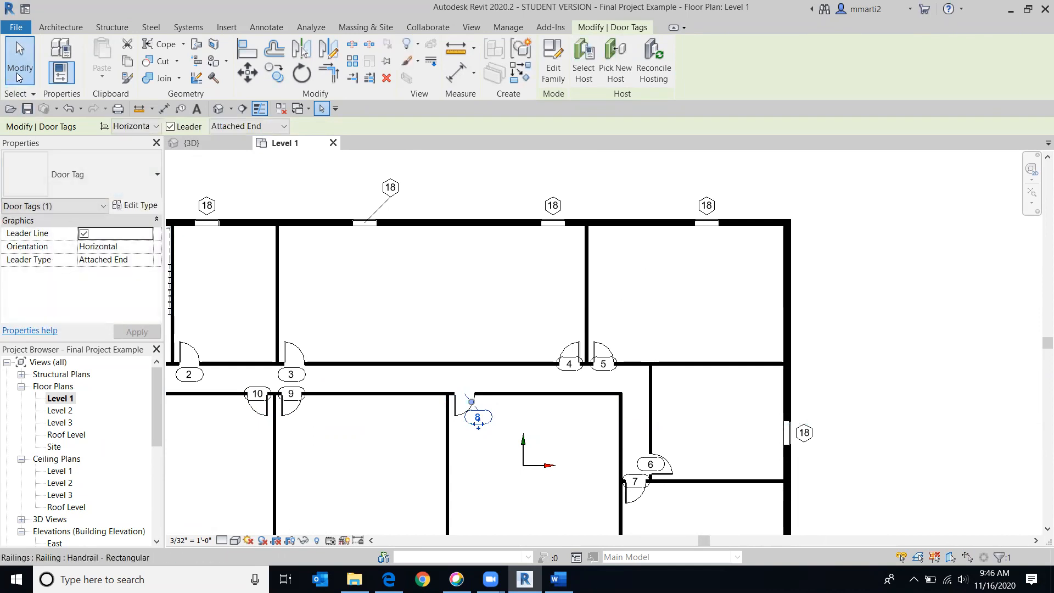
Check the topics in the Class 21 outline in Word, and return to the Level 1 floor plan in Revit.
{"action": "scroll", "coordinate": [628, 326], "scroll_direction": "down", "scroll_amount": 2}
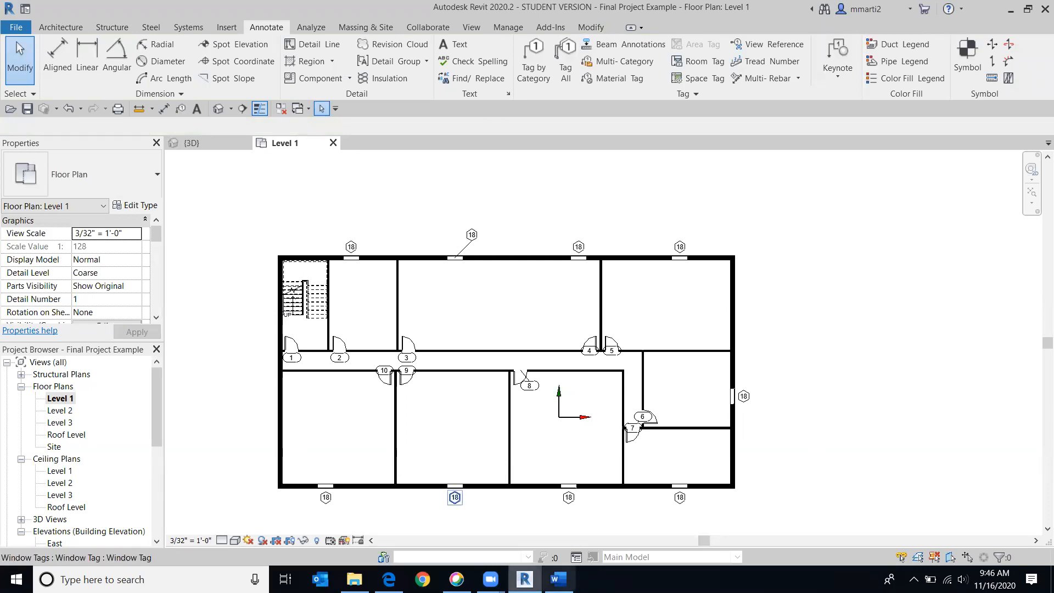
{"action": "key", "text": "alt+Tab"}
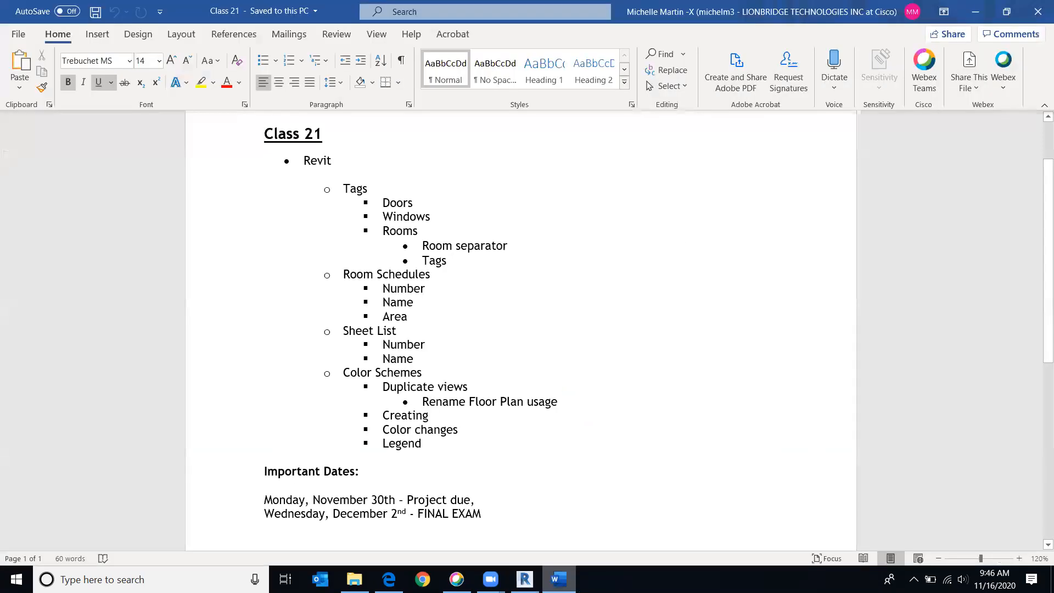
{"action": "key", "text": "alt+Tab"}
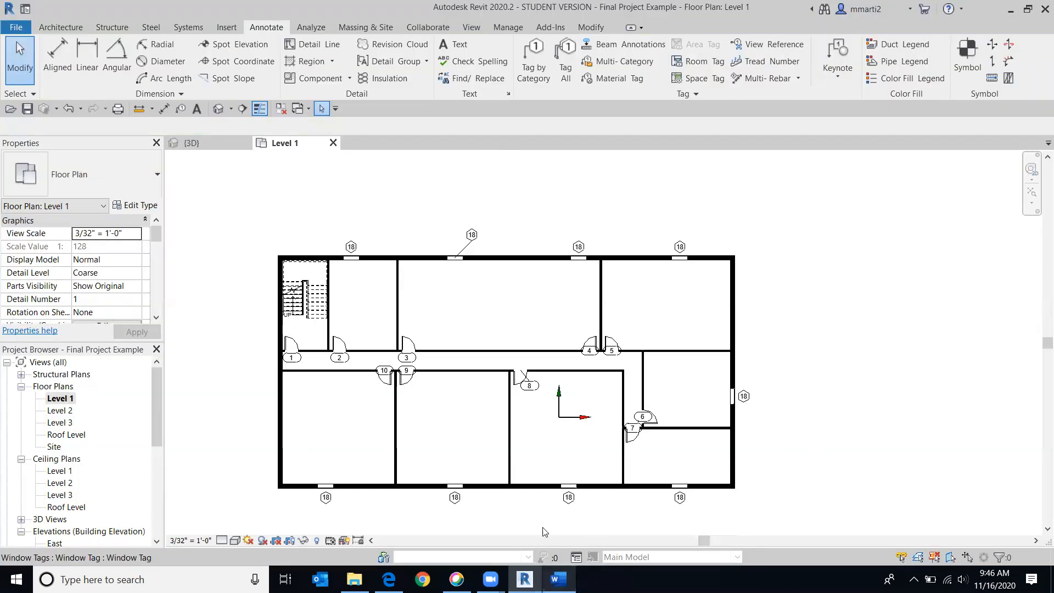
Draw a vertical room separation line from the upper exterior wall to the corridor wall, splitting the large upper room between doors 3 and 4.
{"action": "scroll", "coordinate": [484, 277], "scroll_direction": "up", "scroll_amount": 2}
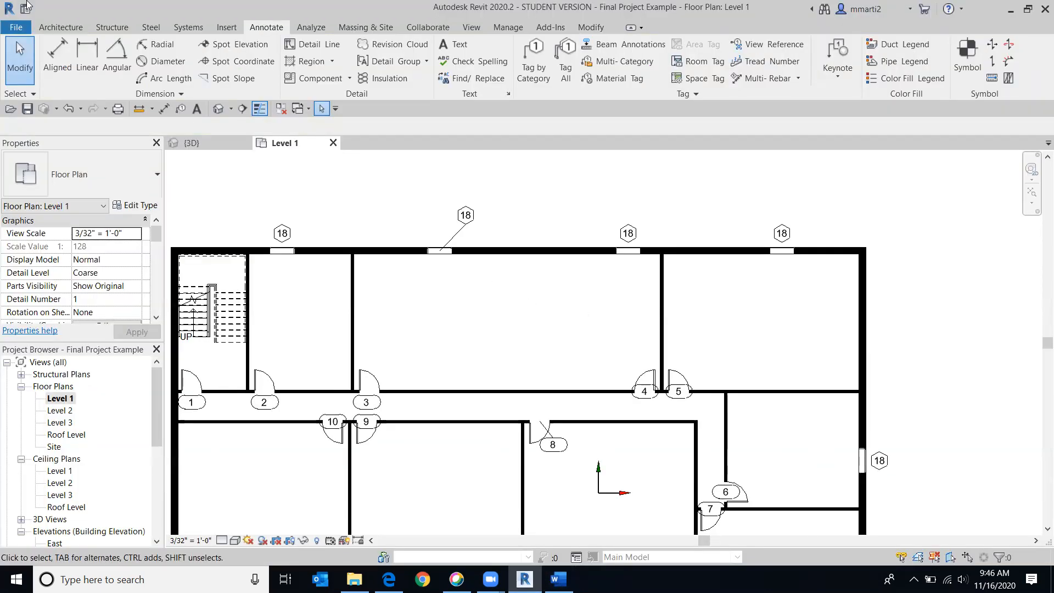
{"action": "left_click", "coordinate": [61, 27]}
{"action": "mouse_move", "coordinate": [490, 292]}
{"action": "middle_mouse_down"}
{"action": "mouse_move", "coordinate": [512, 227]}
{"action": "mouse_move", "coordinate": [506, 275]}
{"action": "middle_mouse_up"}
{"action": "scroll", "coordinate": [501, 275], "scroll_direction": "down", "scroll_amount": 1}
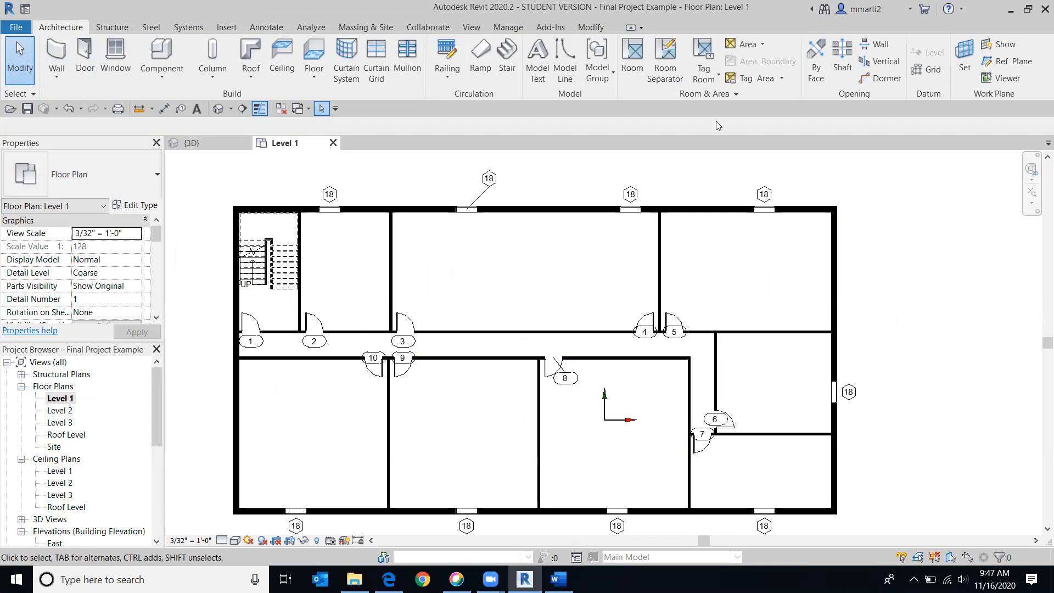
{"action": "left_click", "coordinate": [668, 46]}
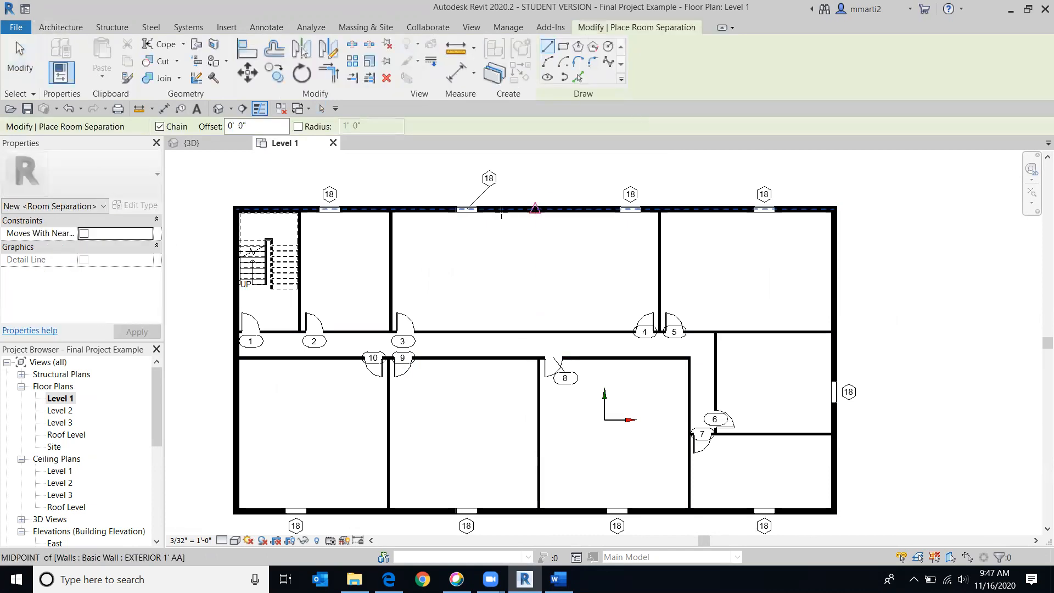
{"action": "left_click", "coordinate": [478, 210]}
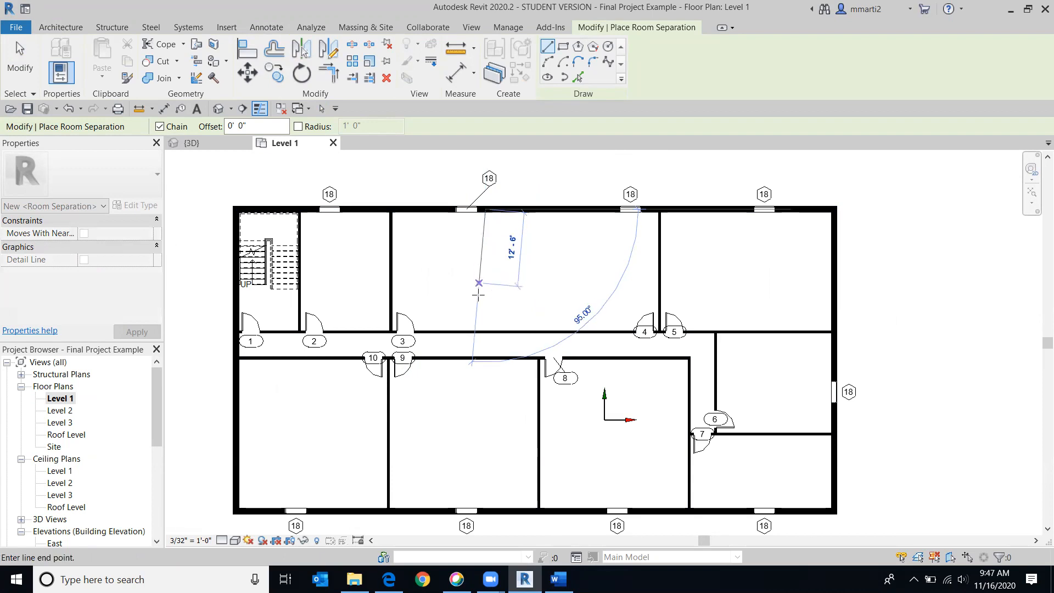
{"action": "left_click", "coordinate": [485, 331]}
{"action": "left_click", "coordinate": [8, 70]}
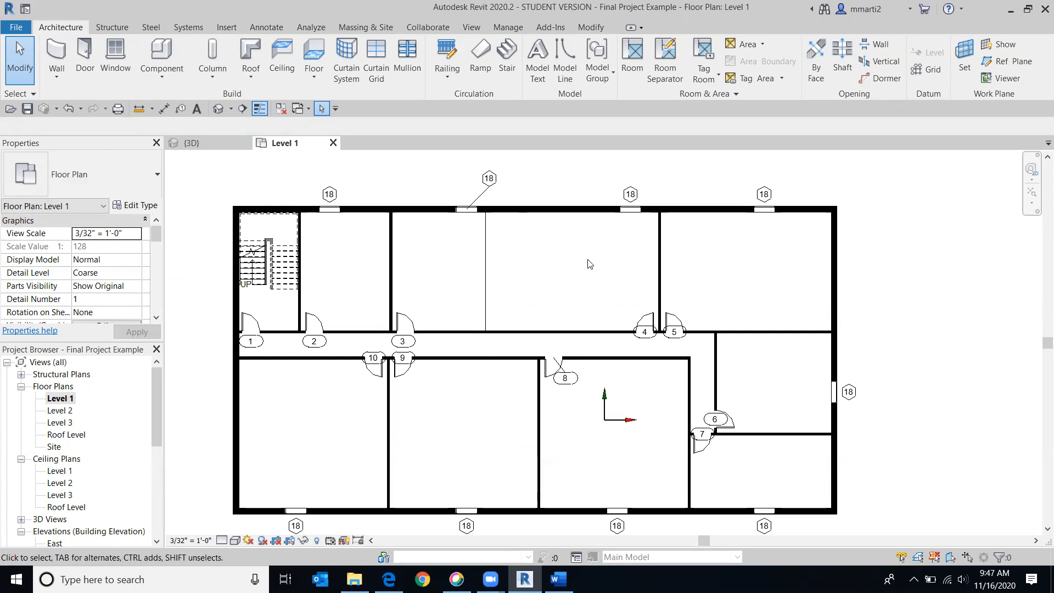
{"action": "left_click", "coordinate": [24, 59]}
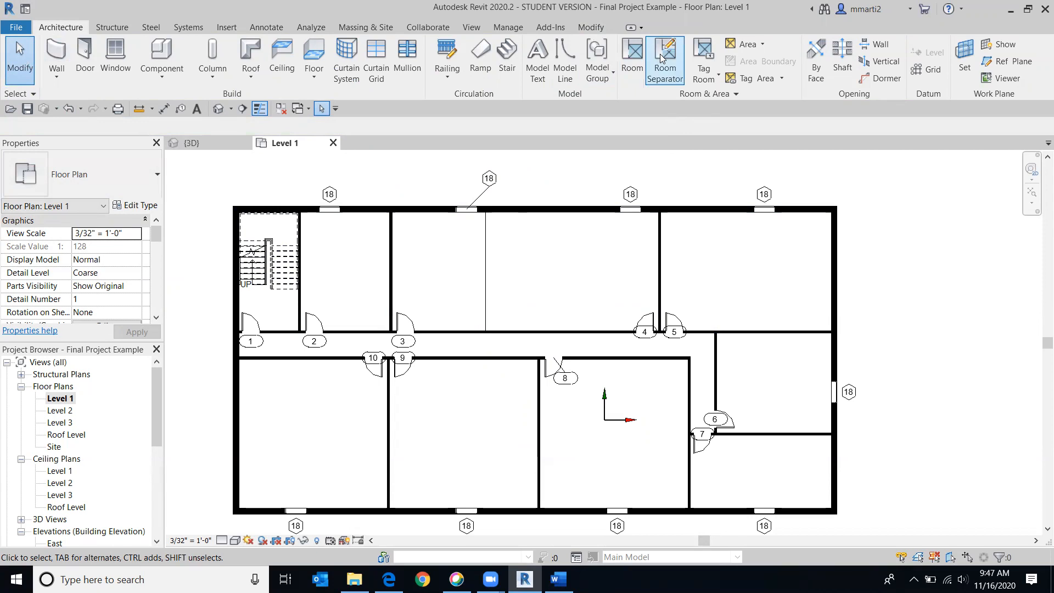
Place tagged rooms in the five spaces above the corridor, from the stairwell across to the far end.
{"action": "left_click", "coordinate": [632, 58]}
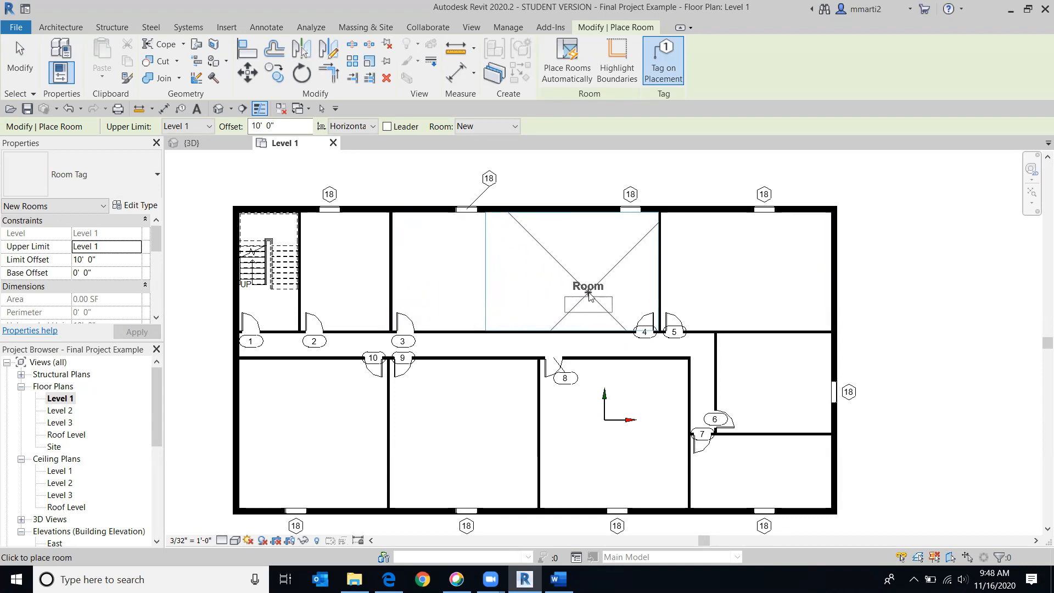
{"action": "left_click", "coordinate": [266, 306]}
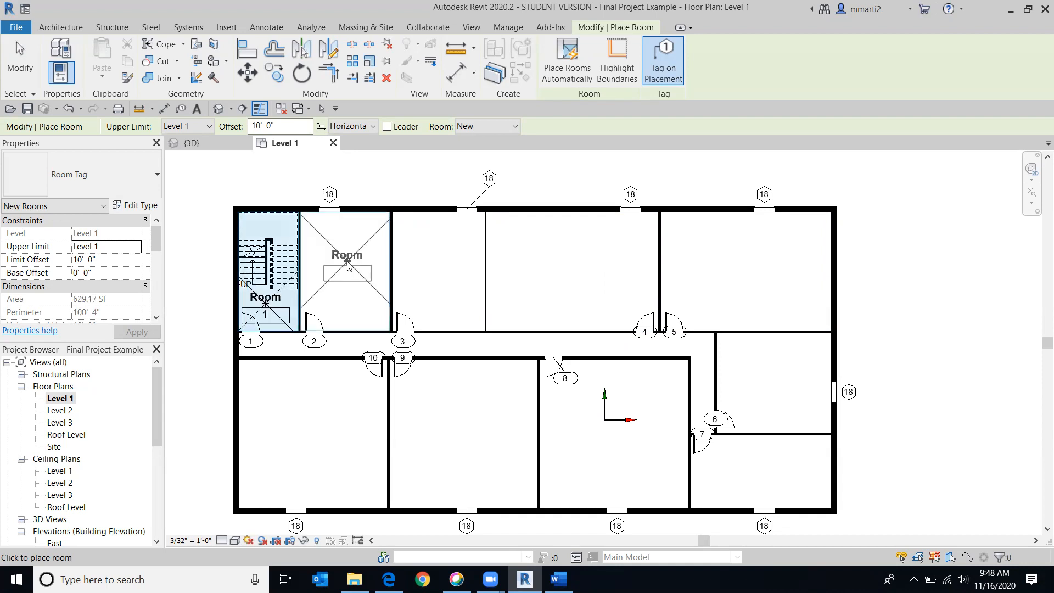
{"action": "left_click", "coordinate": [340, 279]}
{"action": "left_click", "coordinate": [440, 274]}
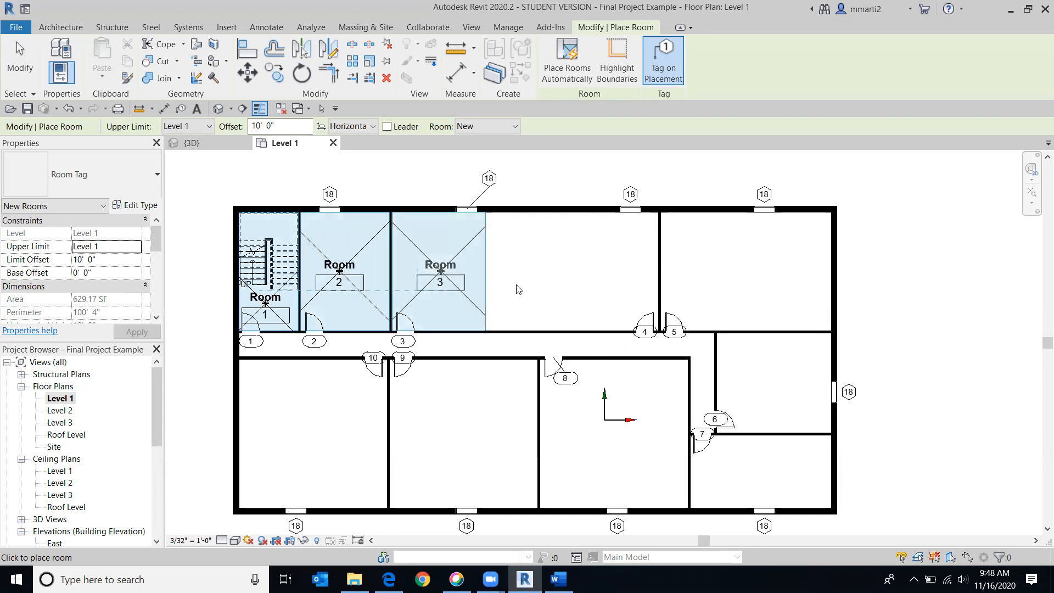
{"action": "left_click", "coordinate": [556, 286]}
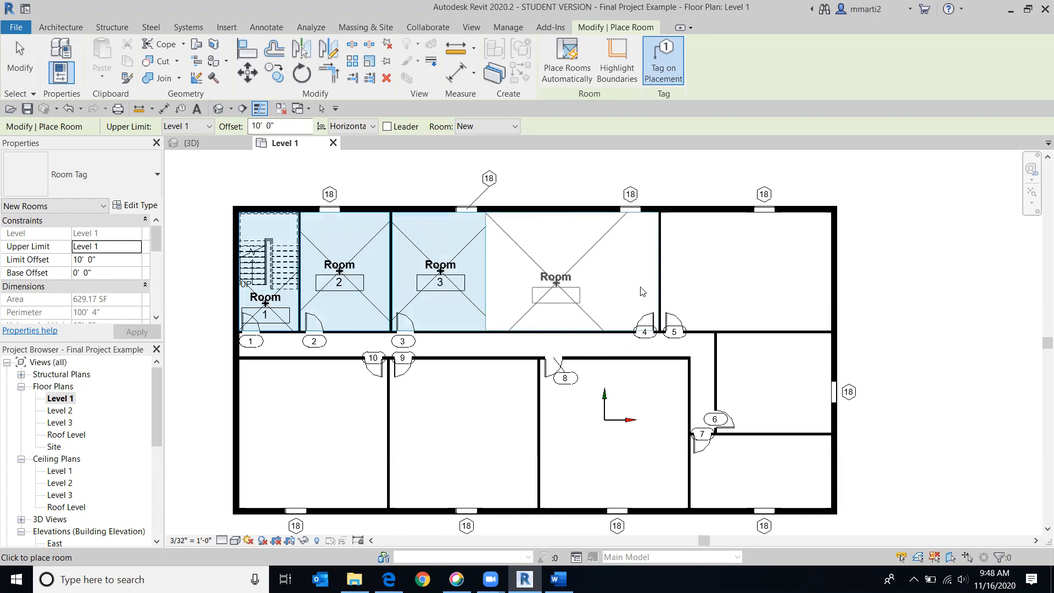
{"action": "left_click", "coordinate": [735, 277]}
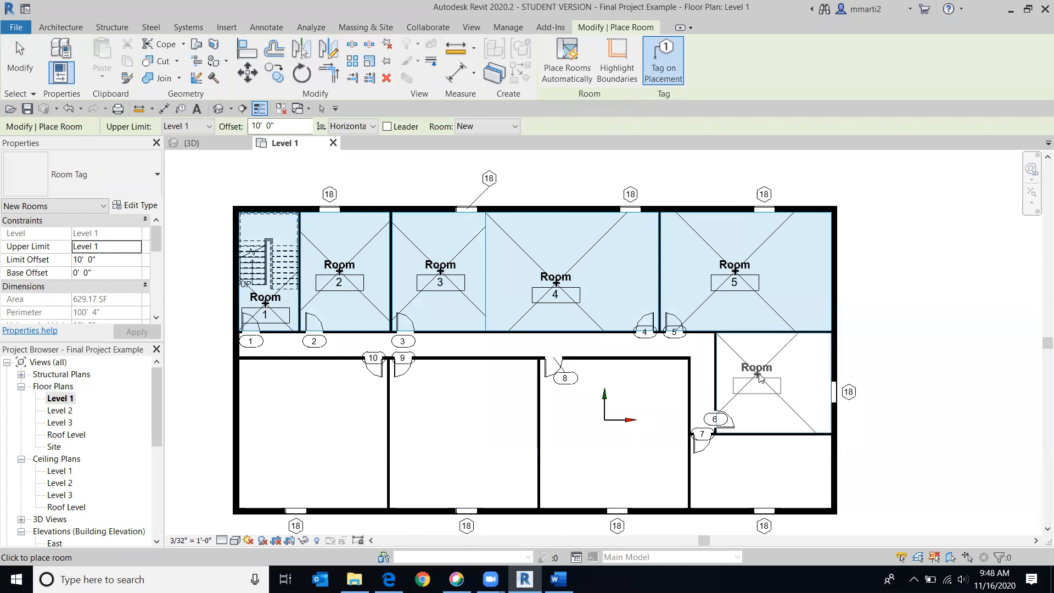
Place tagged rooms in the space beside door 6, the four spaces along the lower exterior wall, and the corridor.
{"action": "left_click", "coordinate": [759, 376]}
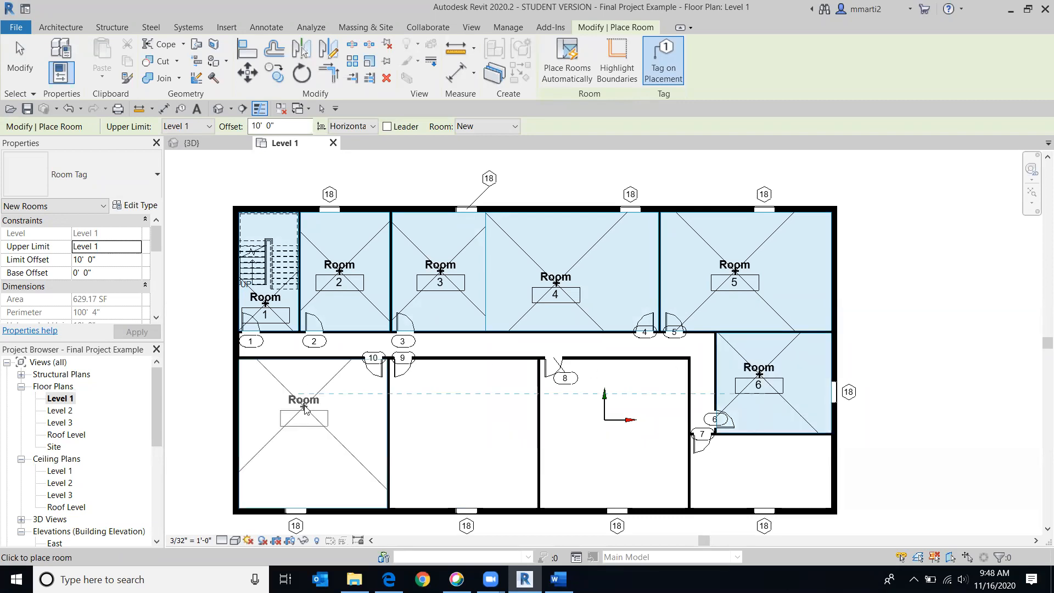
{"action": "left_click", "coordinate": [311, 432]}
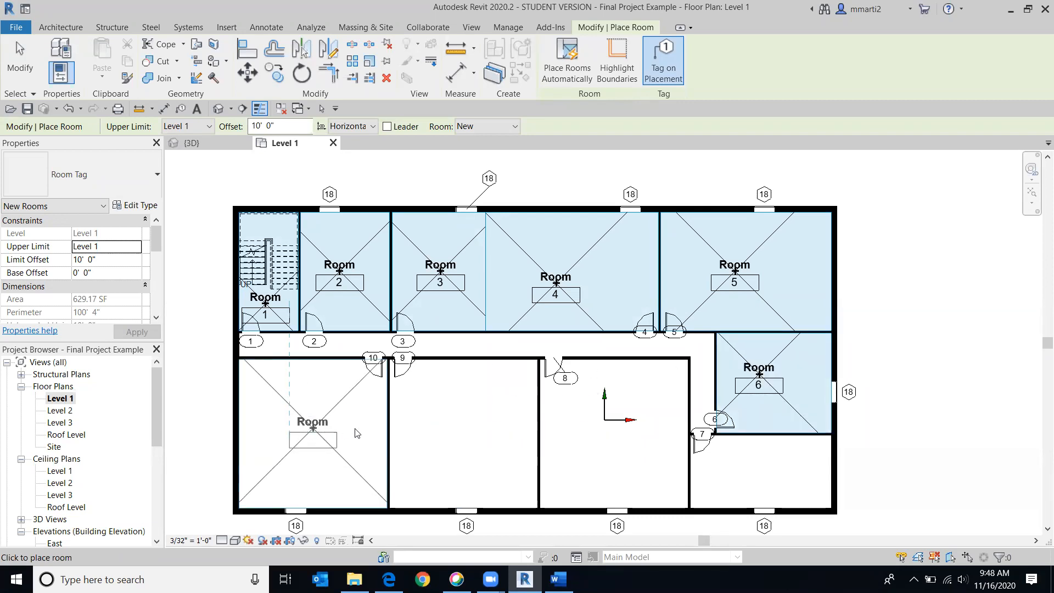
{"action": "left_click", "coordinate": [453, 438]}
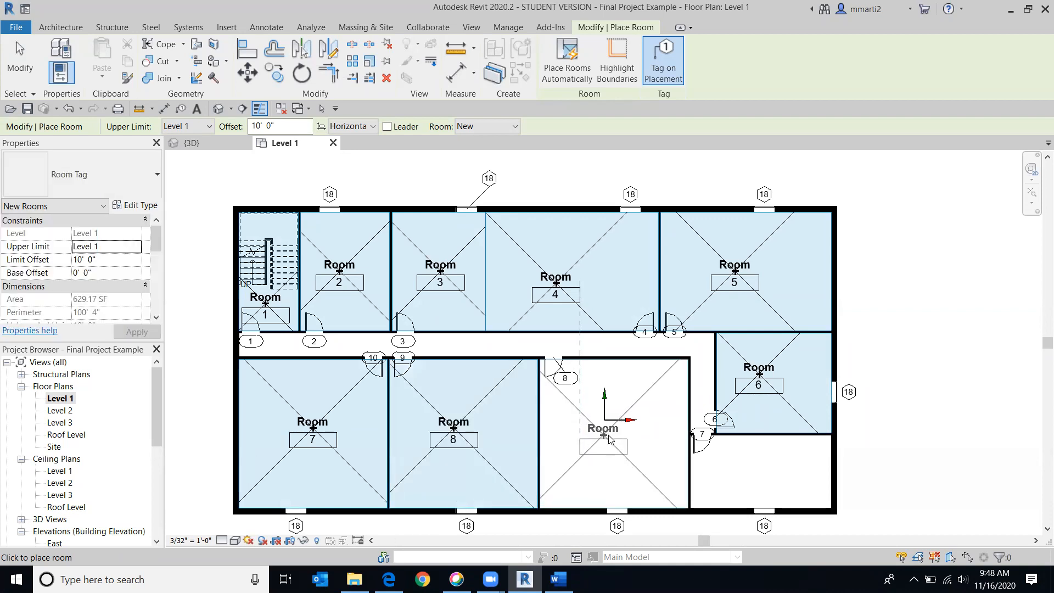
{"action": "left_click", "coordinate": [615, 436]}
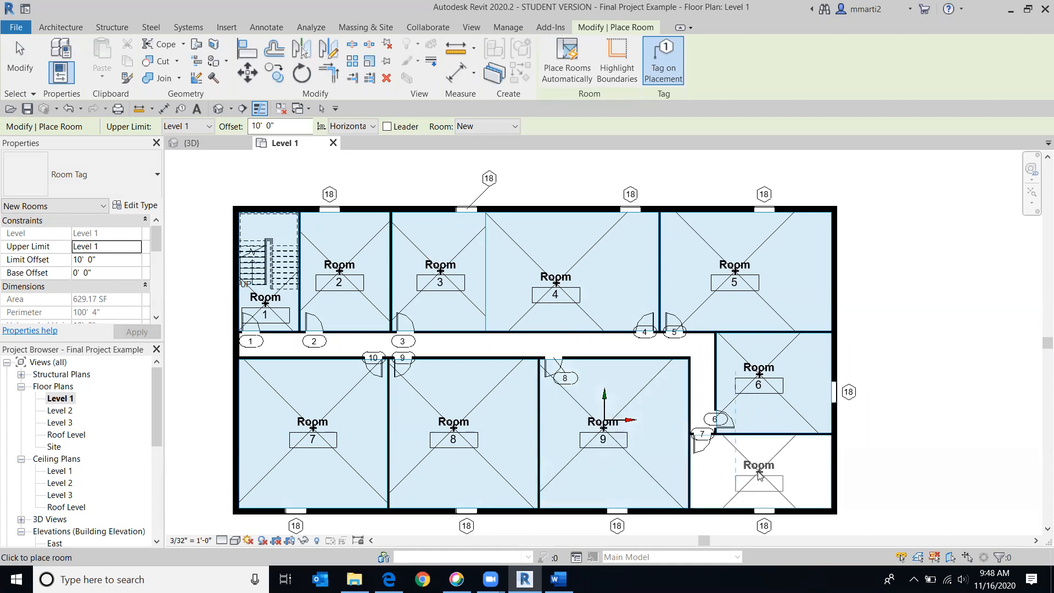
{"action": "left_click", "coordinate": [759, 474]}
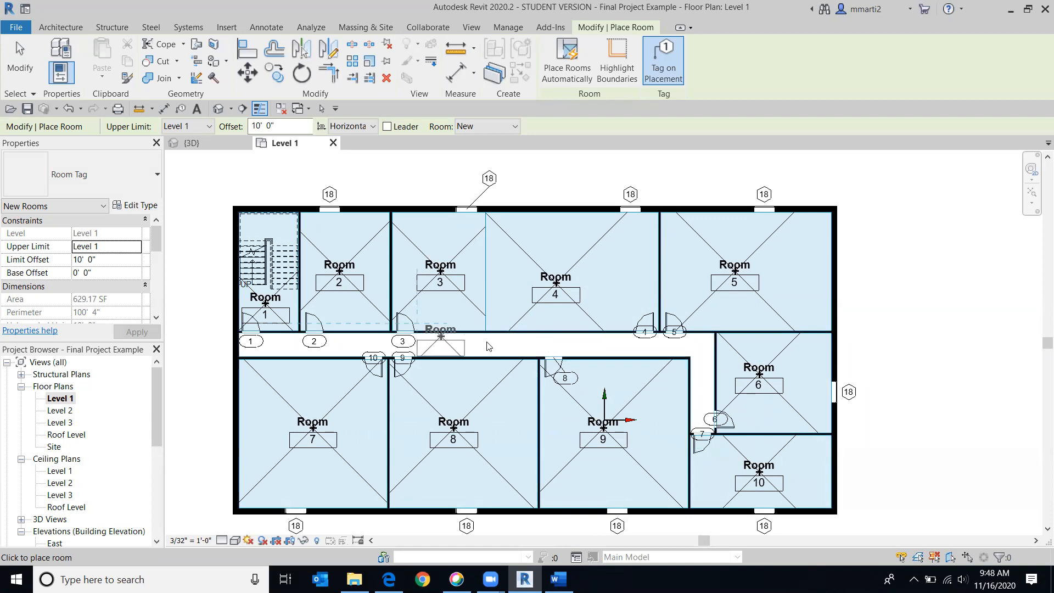
{"action": "left_click", "coordinate": [496, 346]}
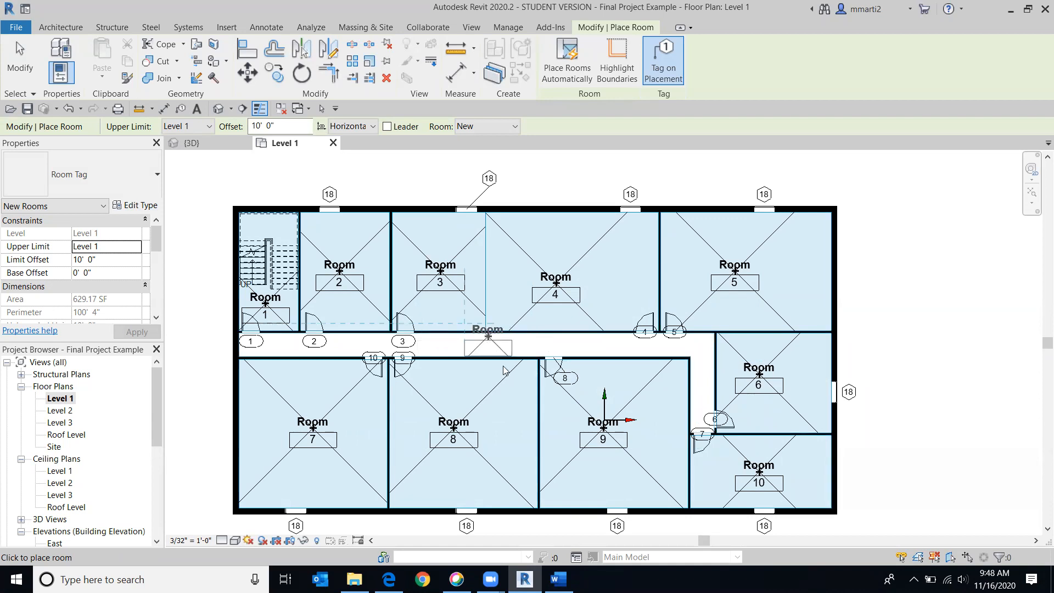
{"action": "left_click", "coordinate": [31, 82]}
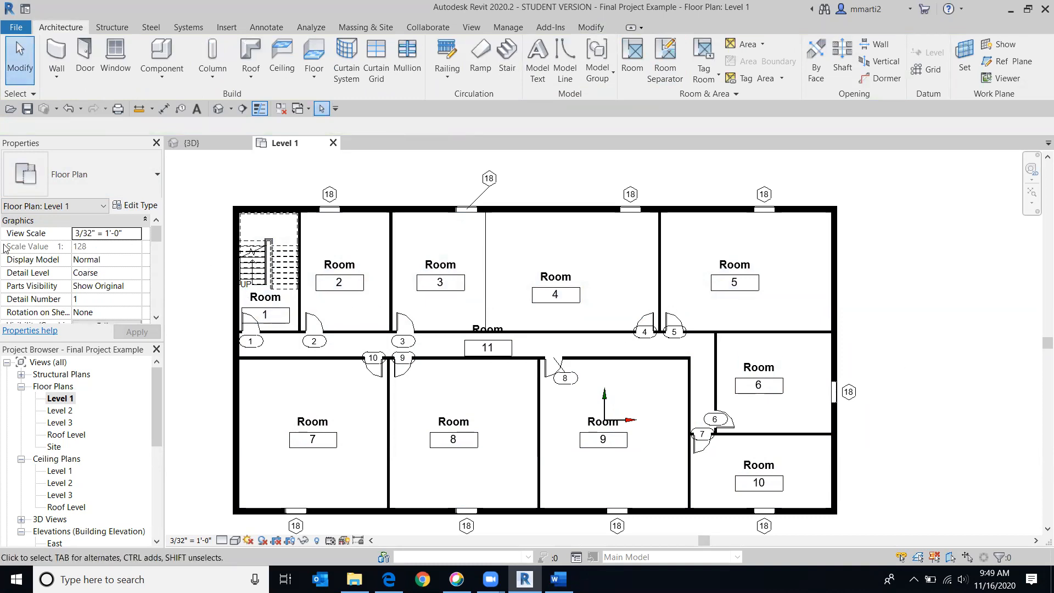
Try the Level 1 view scales 1" = 10'-0" and 1/4" = 1'-0".
{"action": "left_click", "coordinate": [137, 235]}
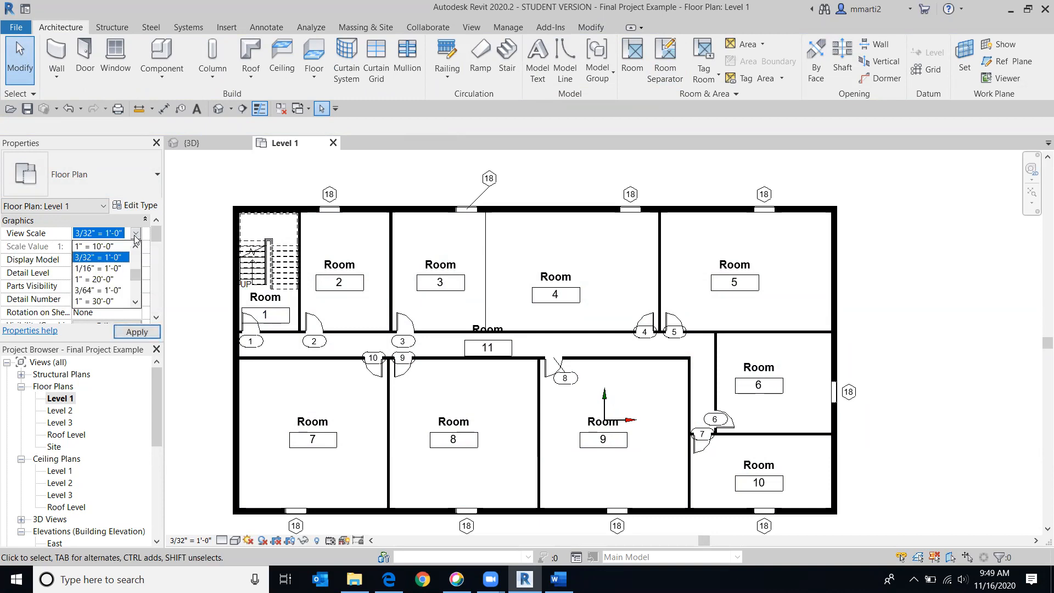
{"action": "left_click", "coordinate": [107, 247]}
{"action": "left_click", "coordinate": [139, 332]}
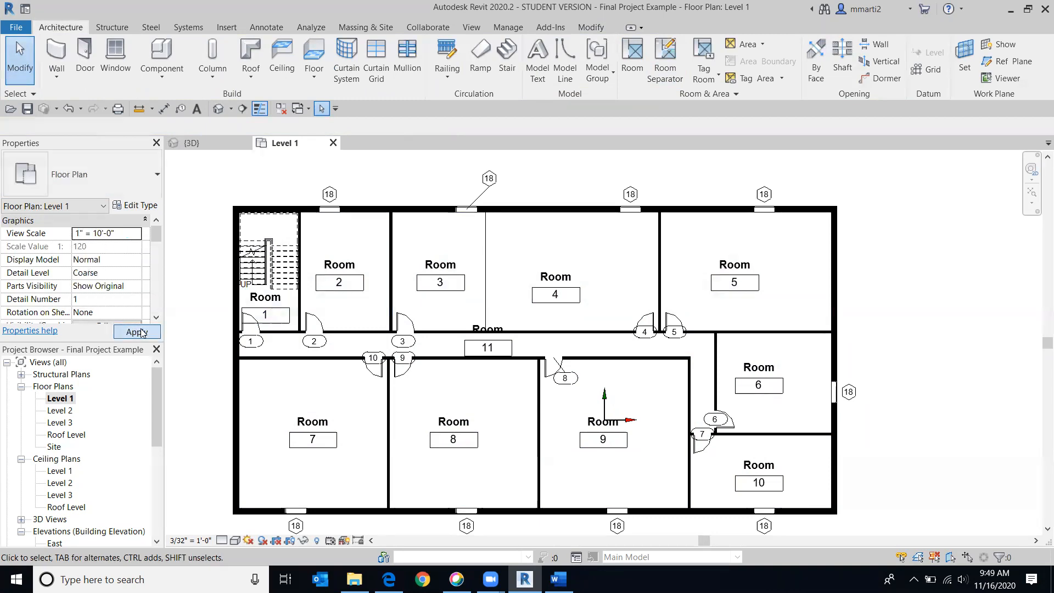
{"action": "left_click", "coordinate": [136, 235]}
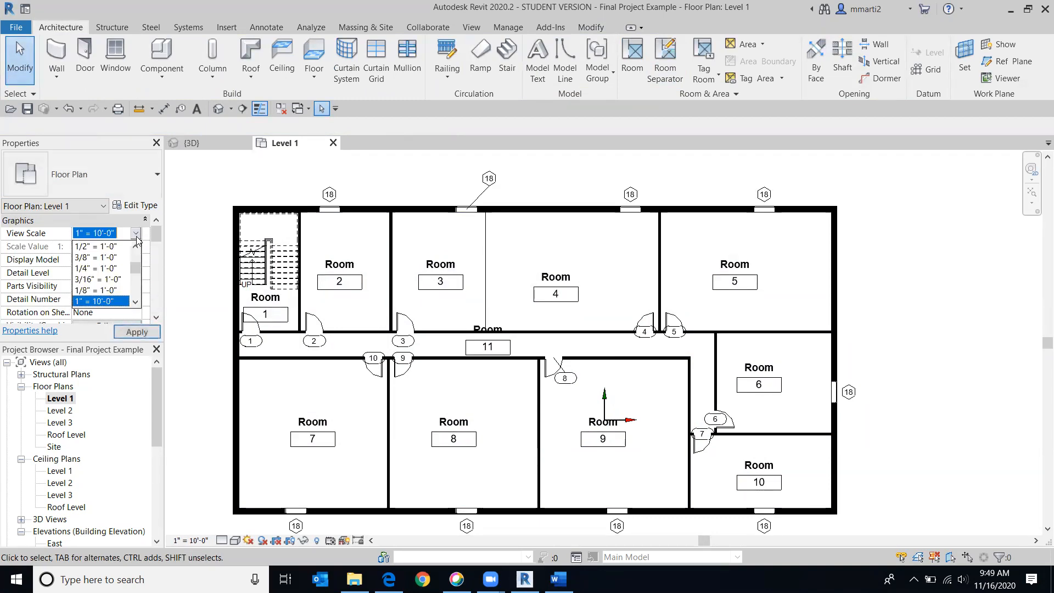
{"action": "left_click", "coordinate": [97, 268]}
{"action": "left_click", "coordinate": [136, 334]}
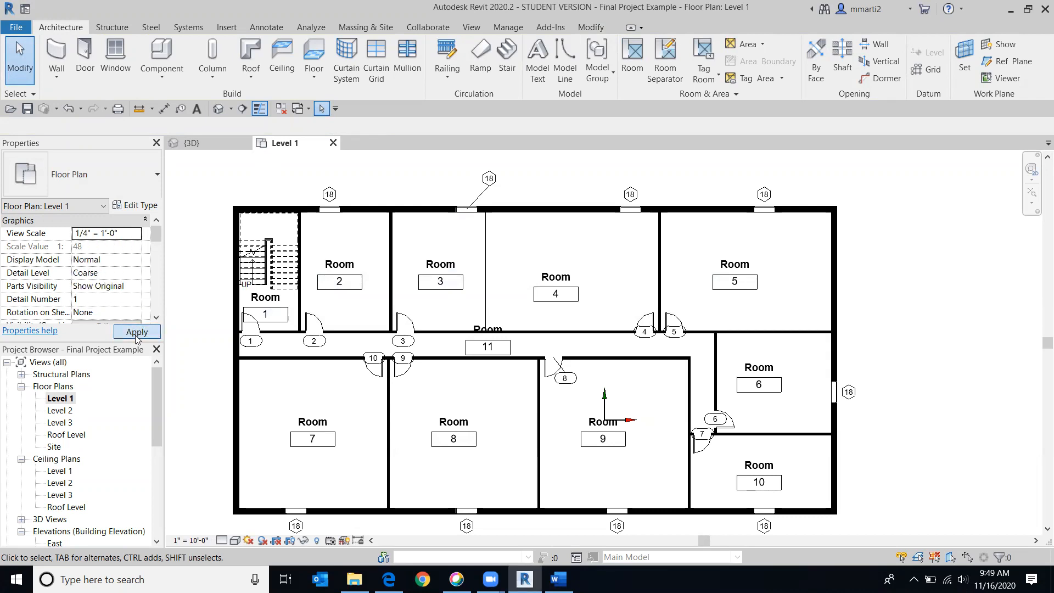
Set the Level 1 view scale to 3/16" = 1'-0".
{"action": "left_click", "coordinate": [135, 235]}
{"action": "left_click", "coordinate": [135, 302]}
{"action": "left_click", "coordinate": [105, 301]}
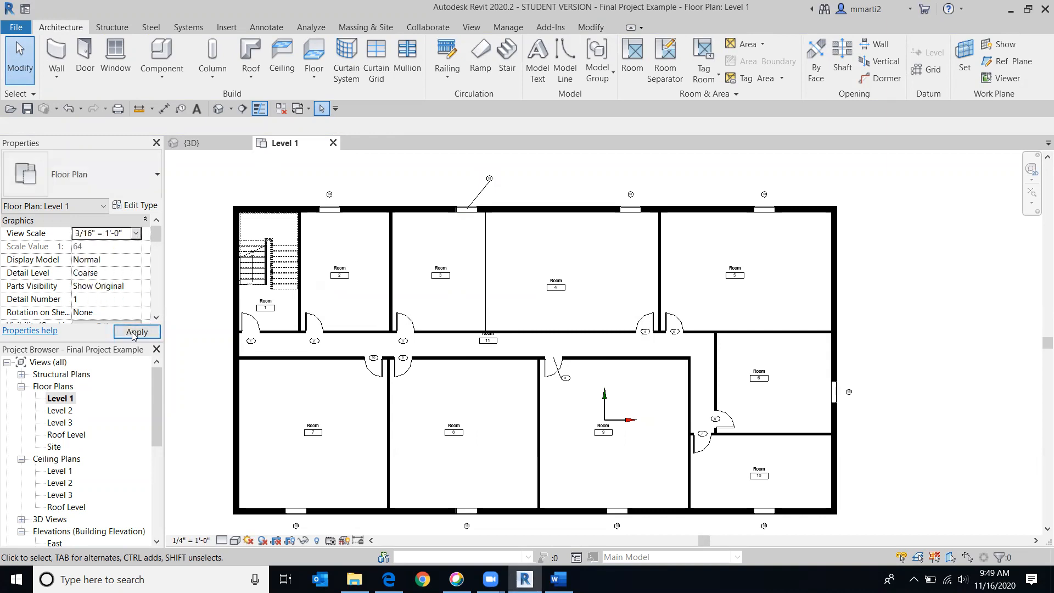
{"action": "left_click", "coordinate": [137, 332]}
Rename room 3 as Lecture in its room tag.
{"action": "middle_click_drag", "start_coordinate": [645, 422], "coordinate": [748, 377]}
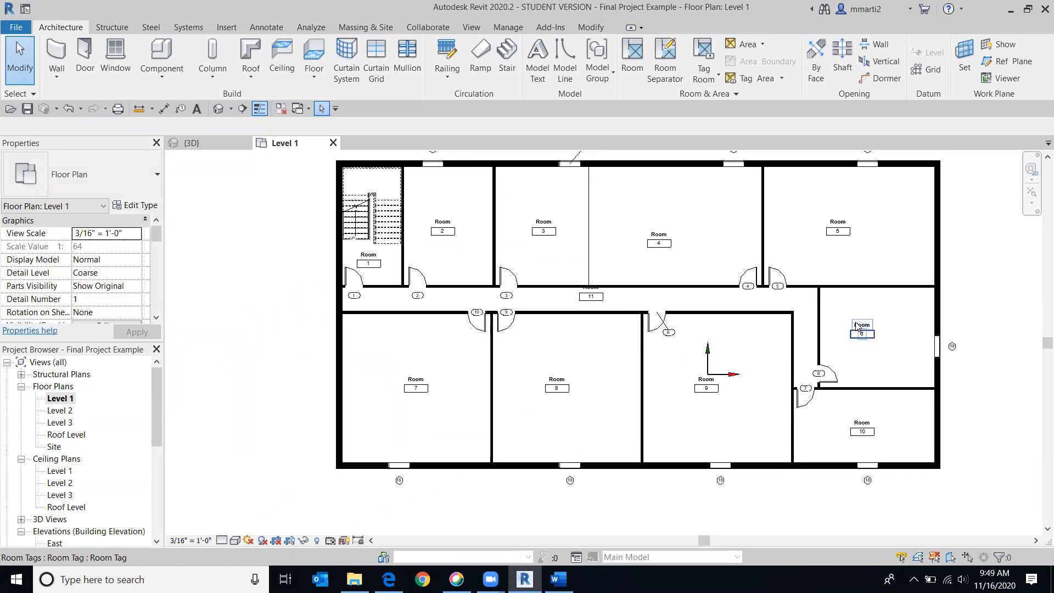
{"action": "scroll", "coordinate": [691, 263], "scroll_direction": "up", "scroll_amount": 2}
{"action": "middle_click_drag", "start_coordinate": [631, 340], "coordinate": [707, 349]}
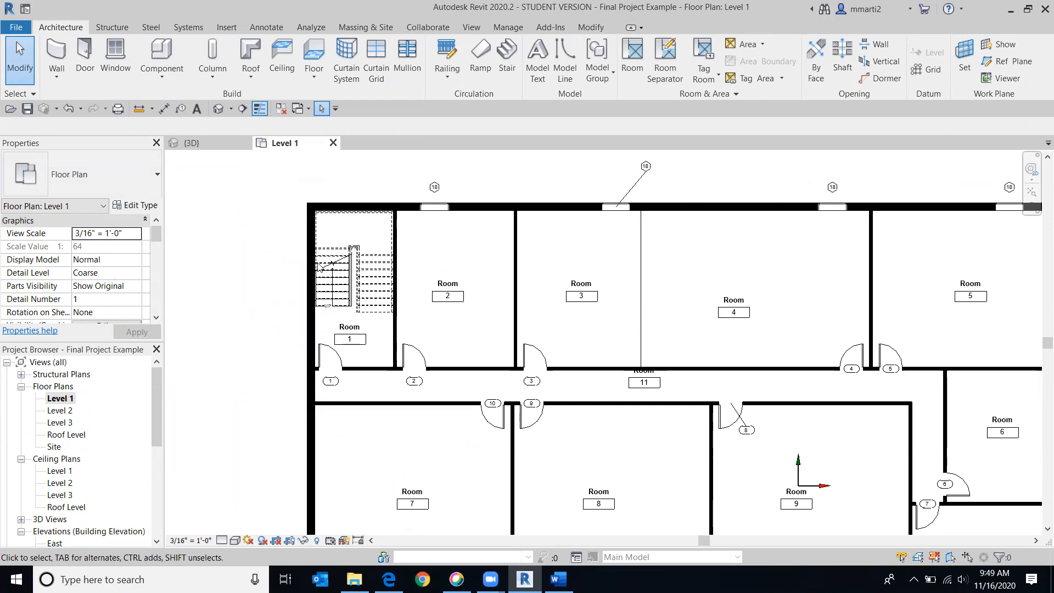
{"action": "scroll", "coordinate": [602, 308], "scroll_direction": "up", "scroll_amount": 4}
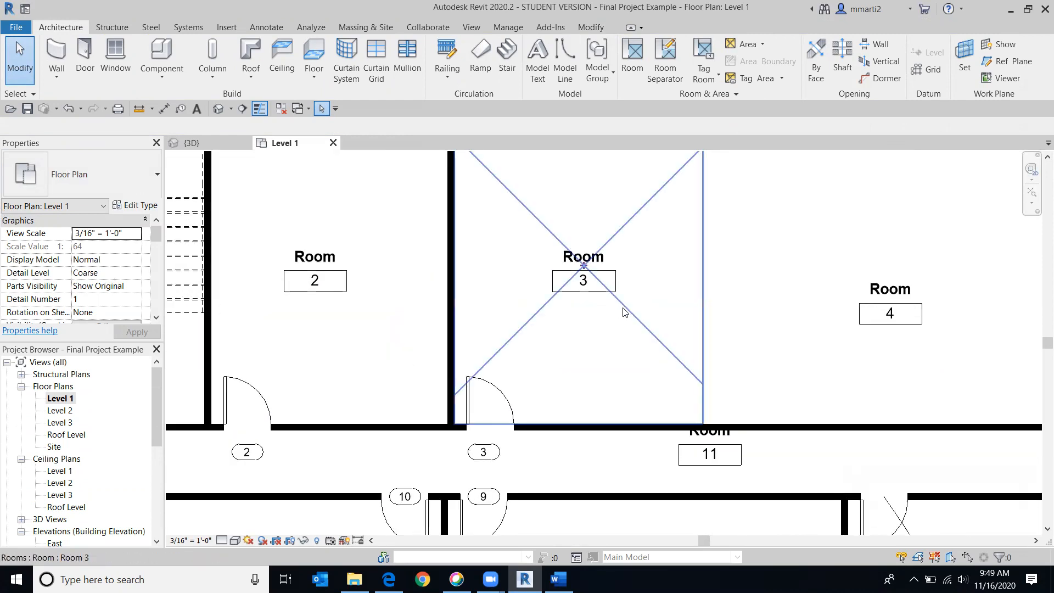
{"action": "left_click", "coordinate": [594, 264]}
{"action": "left_click", "coordinate": [593, 258]}
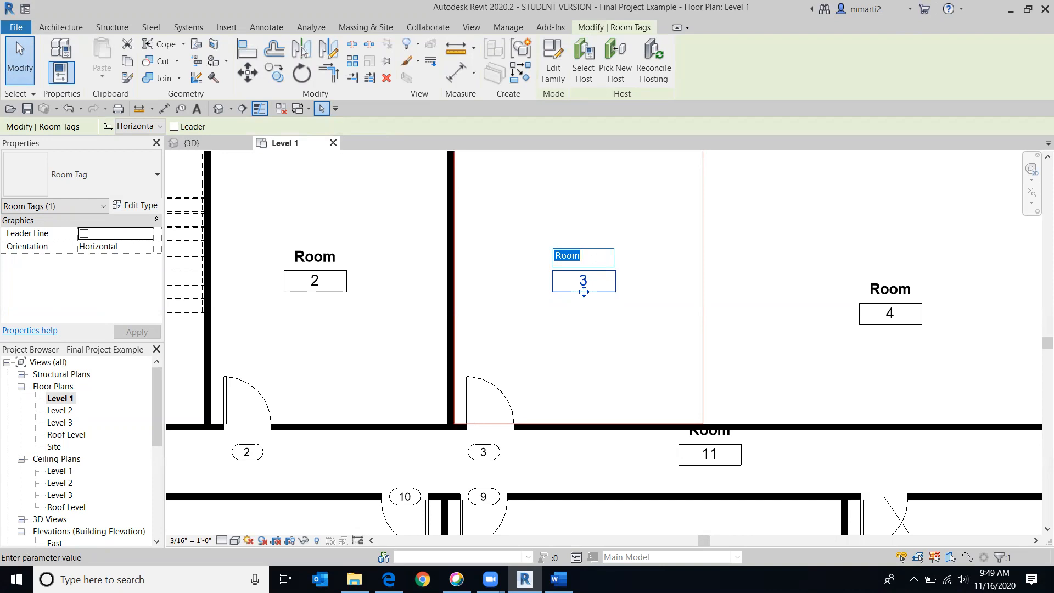
{"action": "type", "text": "Lecture"}
{"action": "key", "text": "Return"}
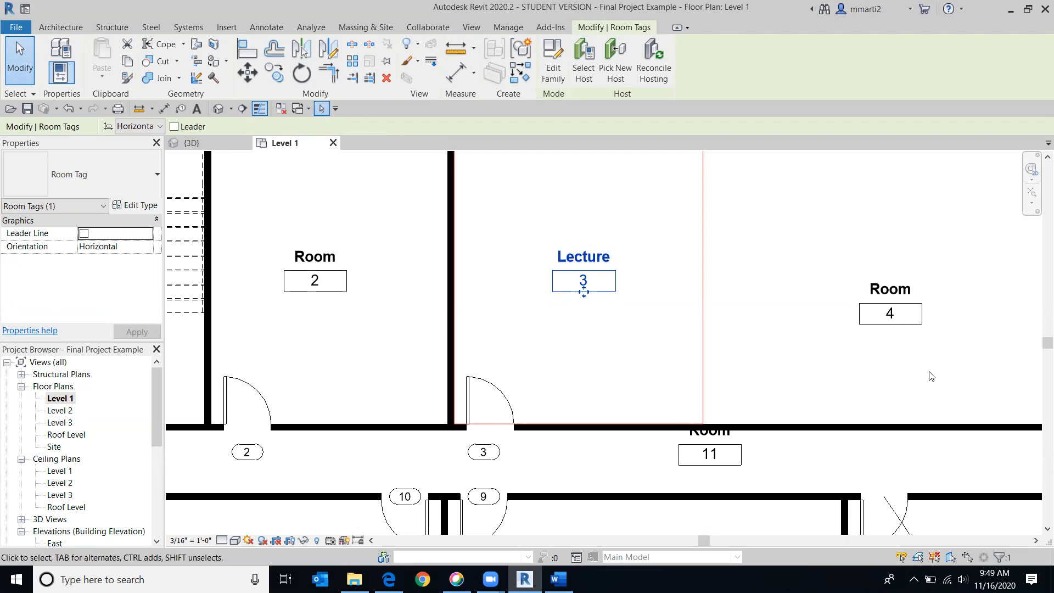
Rename room 4, on the other side of the separation line, as Lab.
{"action": "left_click", "coordinate": [921, 290]}
{"action": "left_click", "coordinate": [899, 294]}
{"action": "left_click", "coordinate": [900, 290]}
{"action": "type", "text": "Lab"}
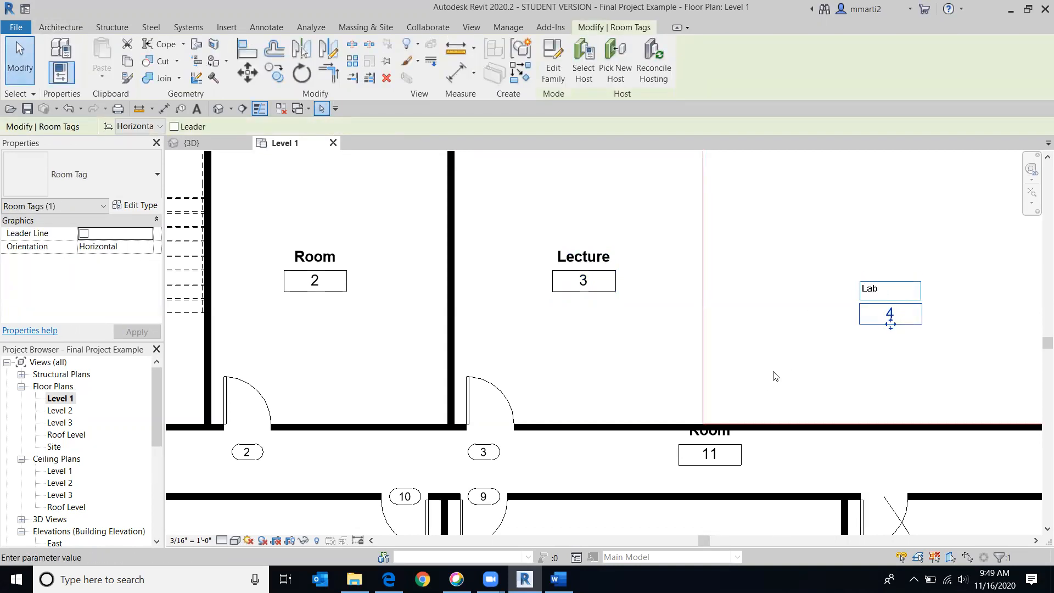
{"action": "key", "text": "Return"}
Move the Lab room tag up so it lines up horizontally with the Lecture tag.
{"action": "middle_click_drag", "start_coordinate": [789, 335], "coordinate": [734, 365]}
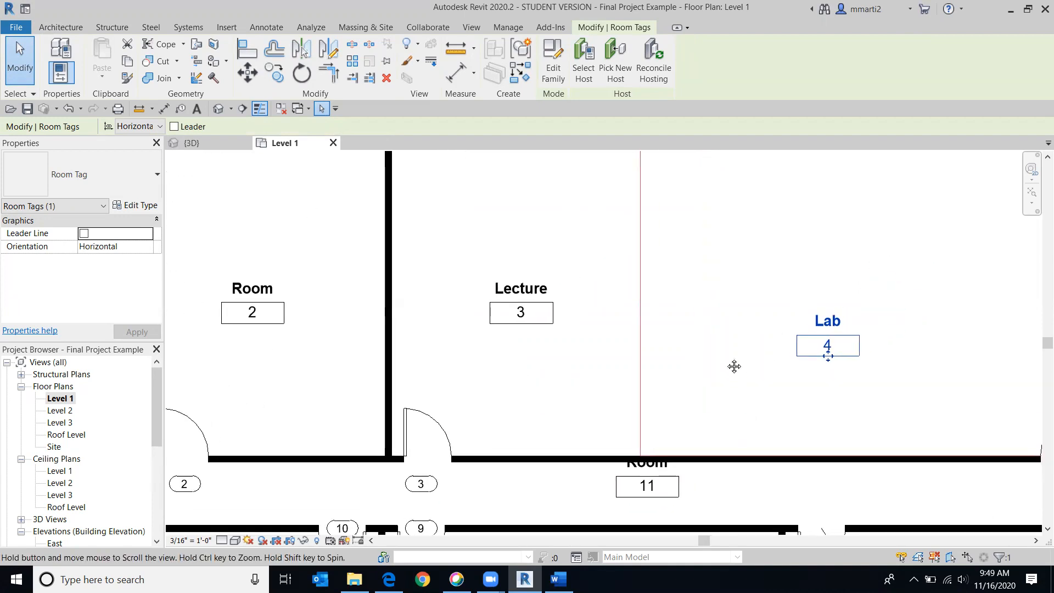
{"action": "scroll", "coordinate": [713, 329], "scroll_direction": "down", "scroll_amount": 2}
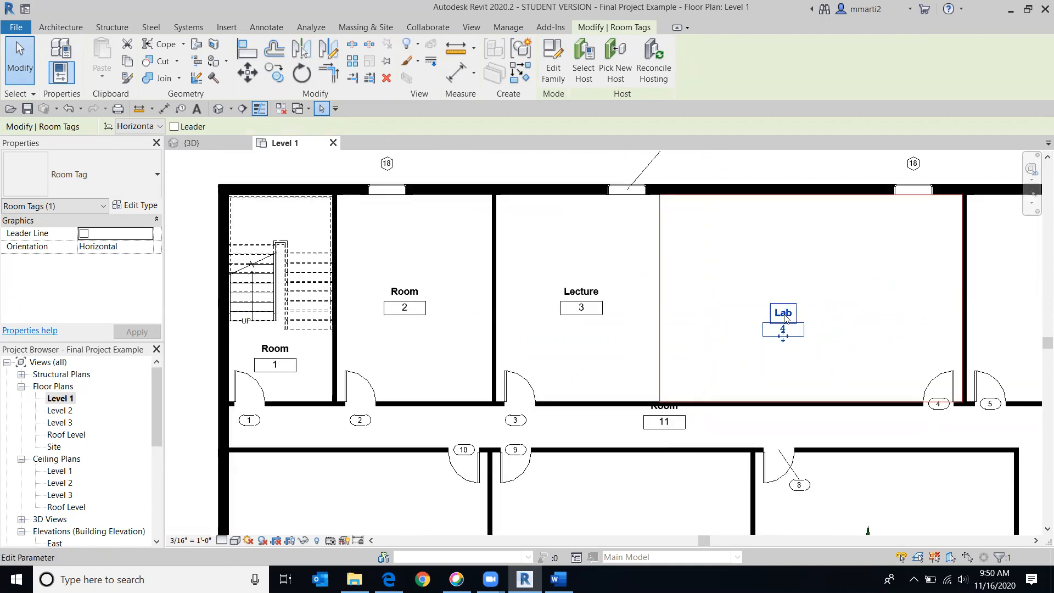
{"action": "left_click_drag", "start_coordinate": [784, 339], "coordinate": [786, 315]}
{"action": "left_click", "coordinate": [882, 383]}
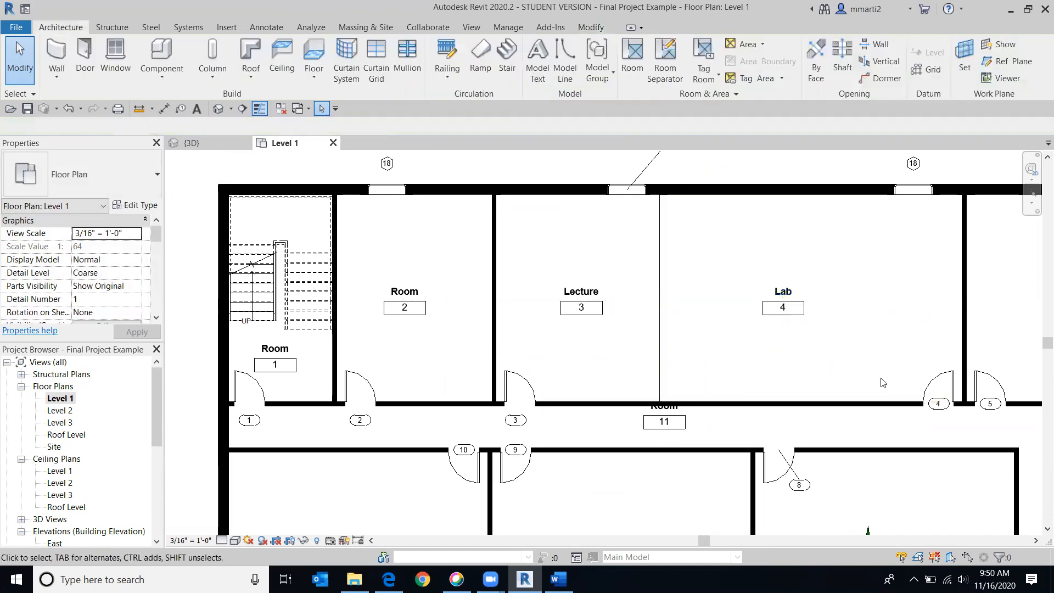
Renumber room 1, beside the staircase, as 101 and the adjacent room 2 as 102 in their room tags.
{"action": "scroll", "coordinate": [347, 313], "scroll_direction": "up", "scroll_amount": 2}
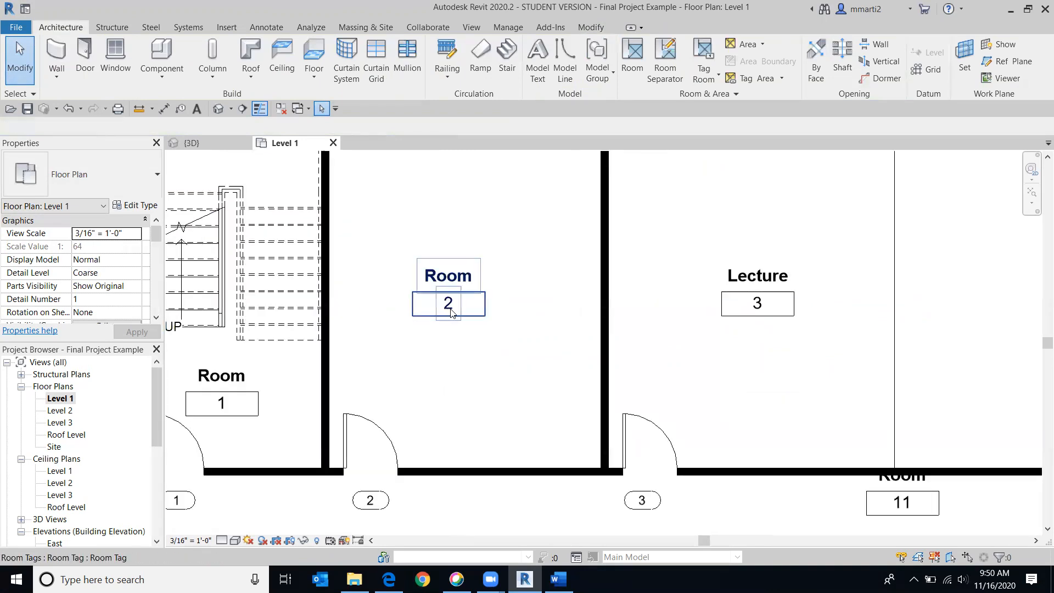
{"action": "left_click", "coordinate": [224, 409]}
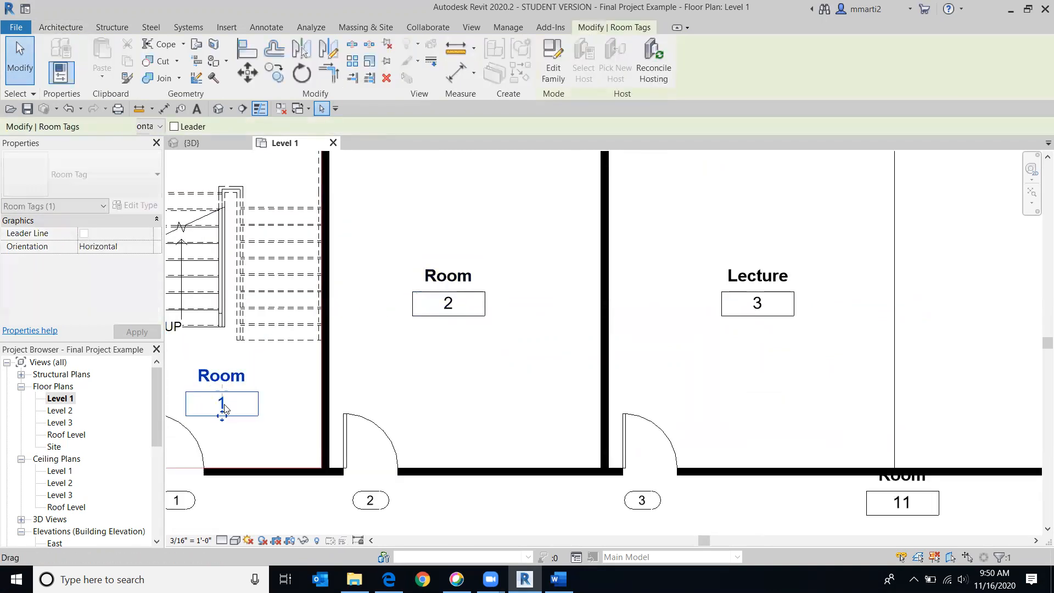
{"action": "left_click", "coordinate": [221, 404]}
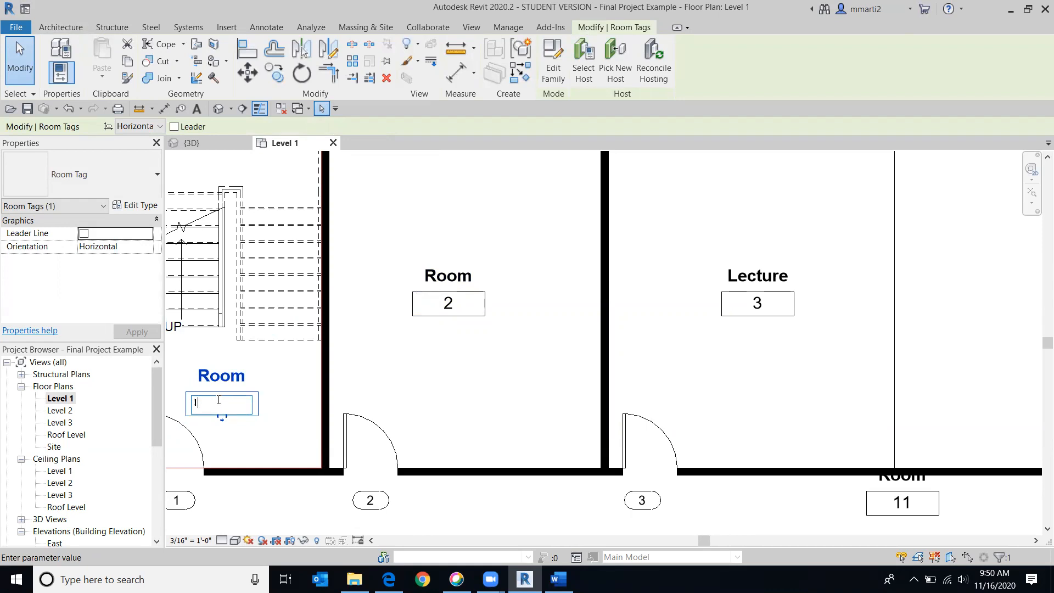
{"action": "type", "text": "01"}
{"action": "left_click", "coordinate": [439, 387]}
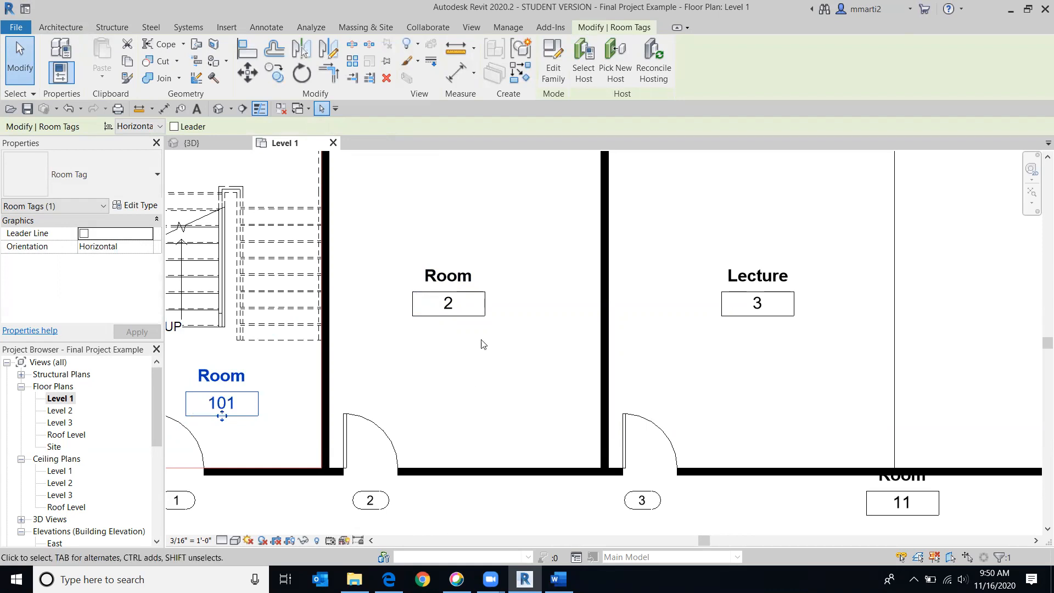
{"action": "double_click", "coordinate": [451, 303]}
{"action": "type", "text": "1"}
{"action": "left_click", "coordinate": [442, 394]}
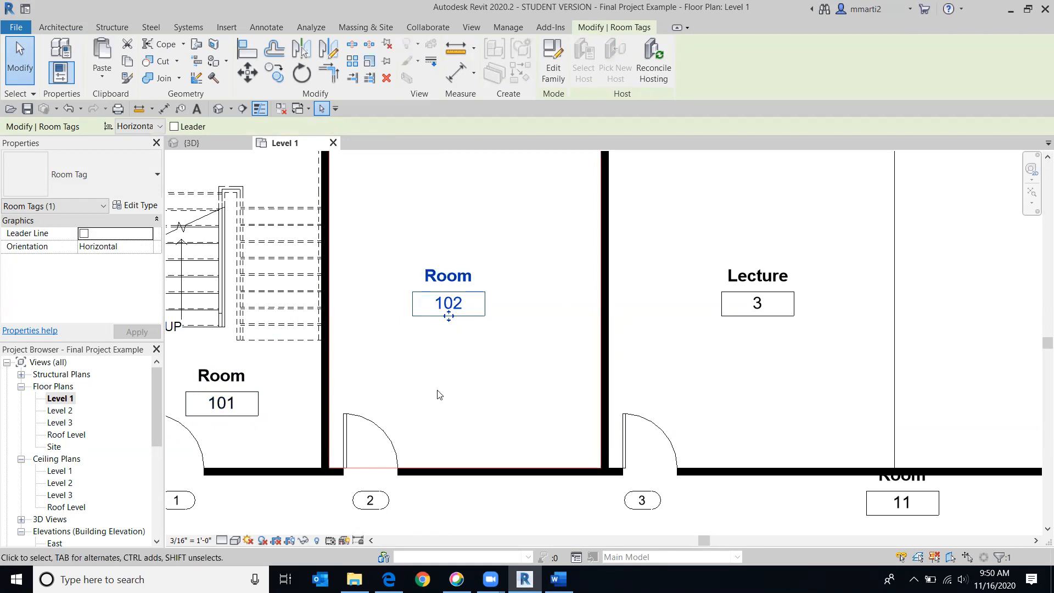
Rename room 101 as Stairs in its room tag.
{"action": "scroll", "coordinate": [729, 372], "scroll_direction": "down", "scroll_amount": 3}
{"action": "middle_click_drag", "start_coordinate": [776, 375], "coordinate": [431, 263]}
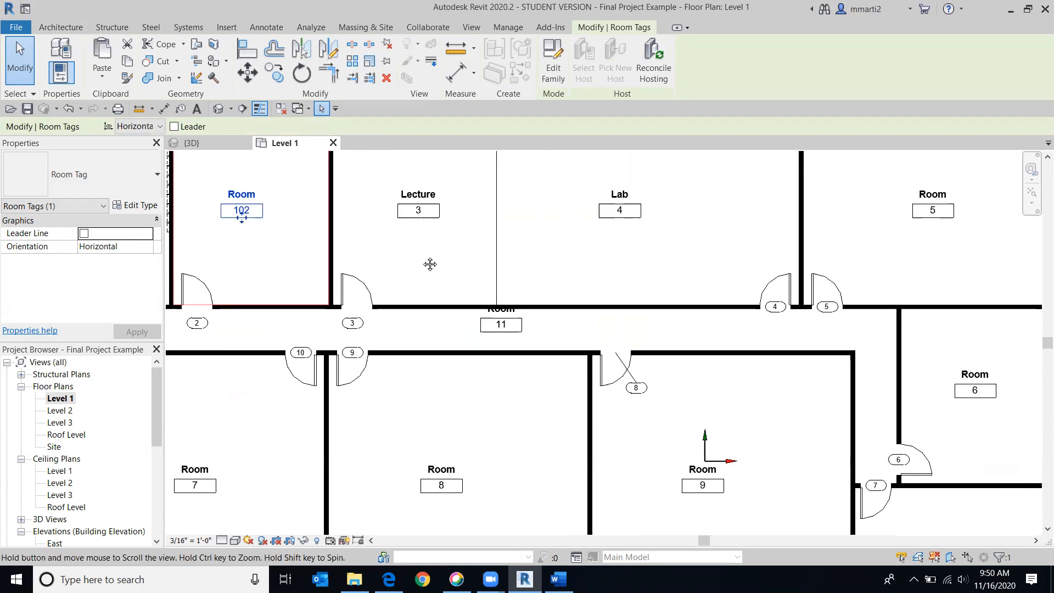
{"action": "scroll", "coordinate": [546, 284], "scroll_direction": "down", "scroll_amount": 2}
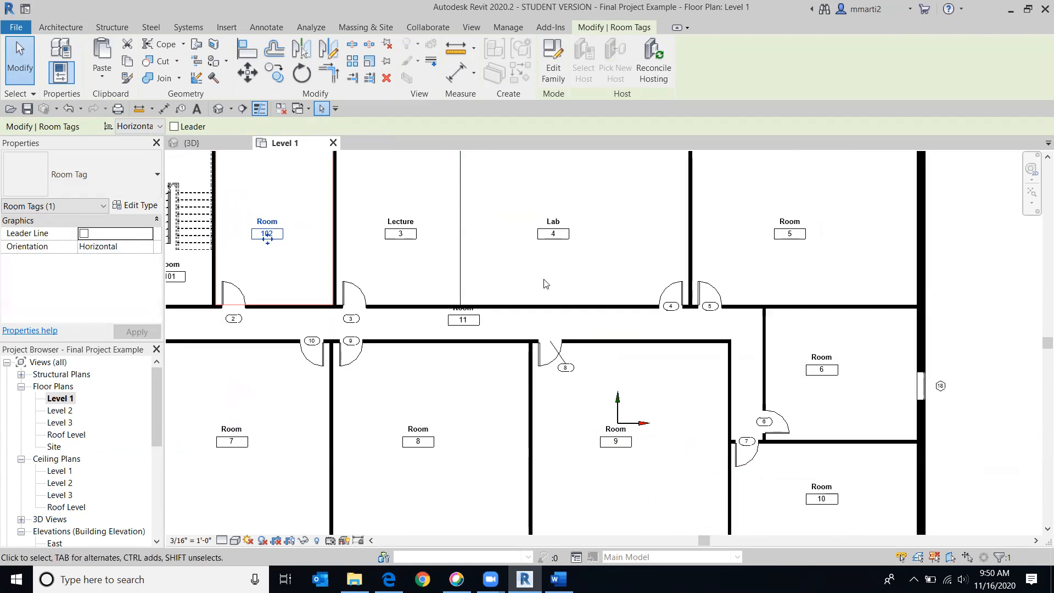
{"action": "scroll", "coordinate": [595, 284], "scroll_direction": "down", "scroll_amount": 2}
{"action": "middle_click_drag", "start_coordinate": [620, 301], "coordinate": [658, 317]}
{"action": "scroll", "coordinate": [652, 314], "scroll_direction": "down", "scroll_amount": 1}
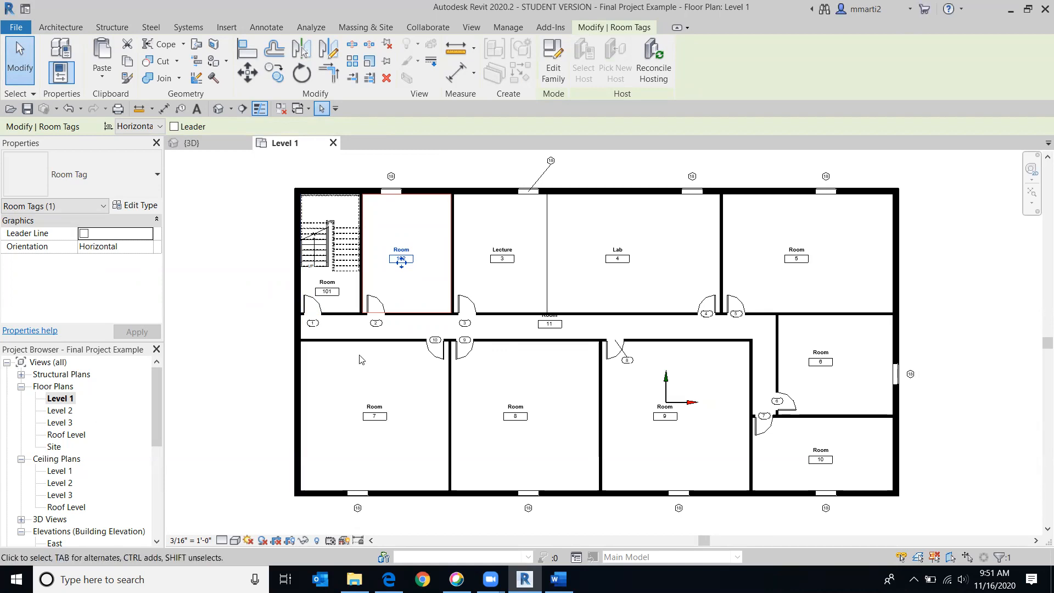
{"action": "scroll", "coordinate": [328, 284], "scroll_direction": "up", "scroll_amount": 3}
{"action": "left_click", "coordinate": [313, 276]}
{"action": "left_click", "coordinate": [312, 272]}
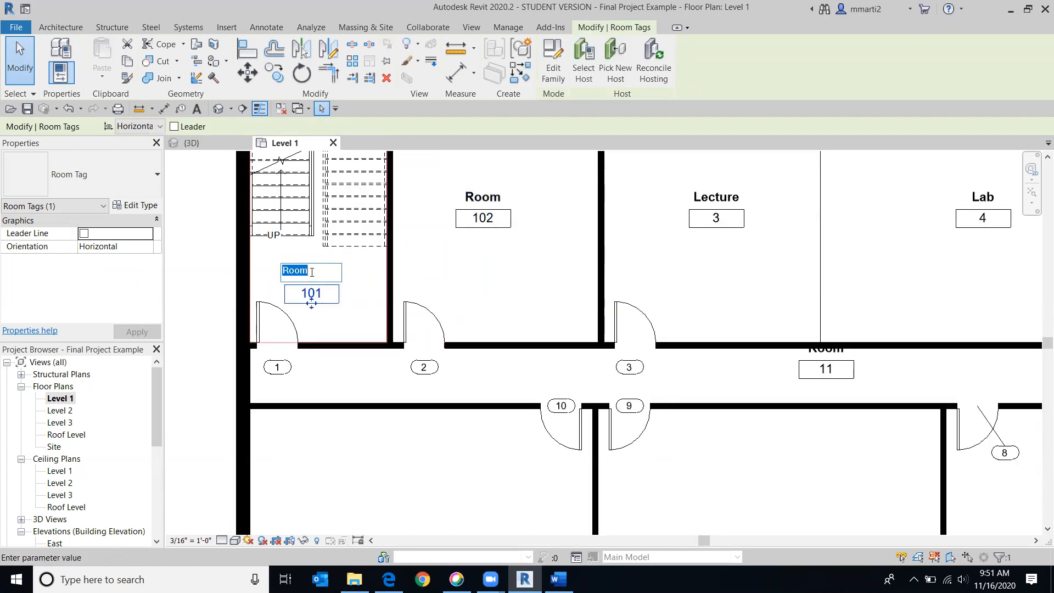
{"action": "type", "text": "Stairs"}
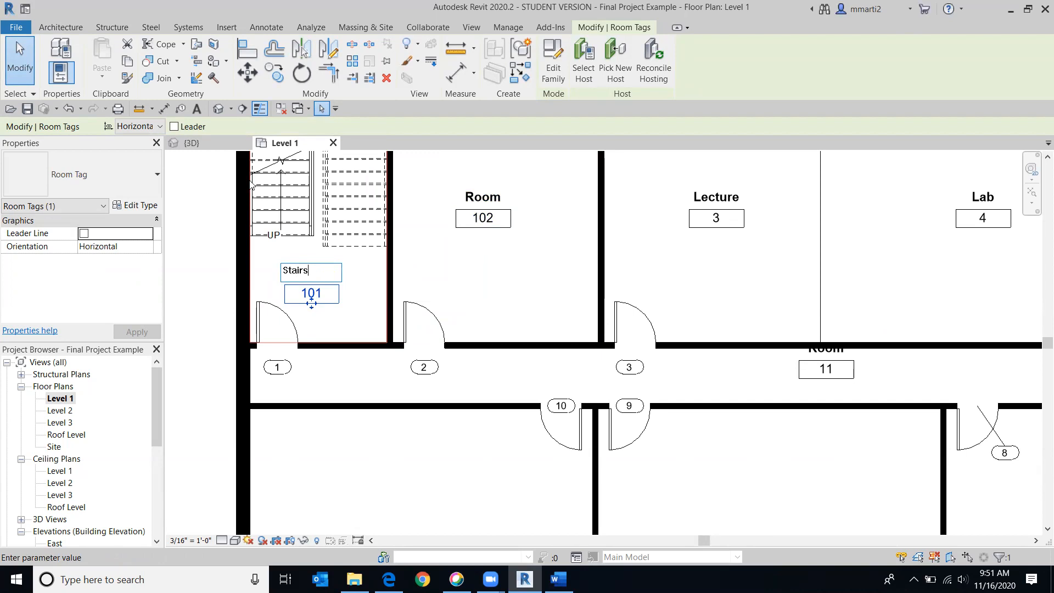
{"action": "key", "text": "Return"}
Move the room 11 tag down so it fits within the corridor, and rename the room as Hall.
{"action": "scroll", "coordinate": [810, 373], "scroll_direction": "down", "scroll_amount": 2}
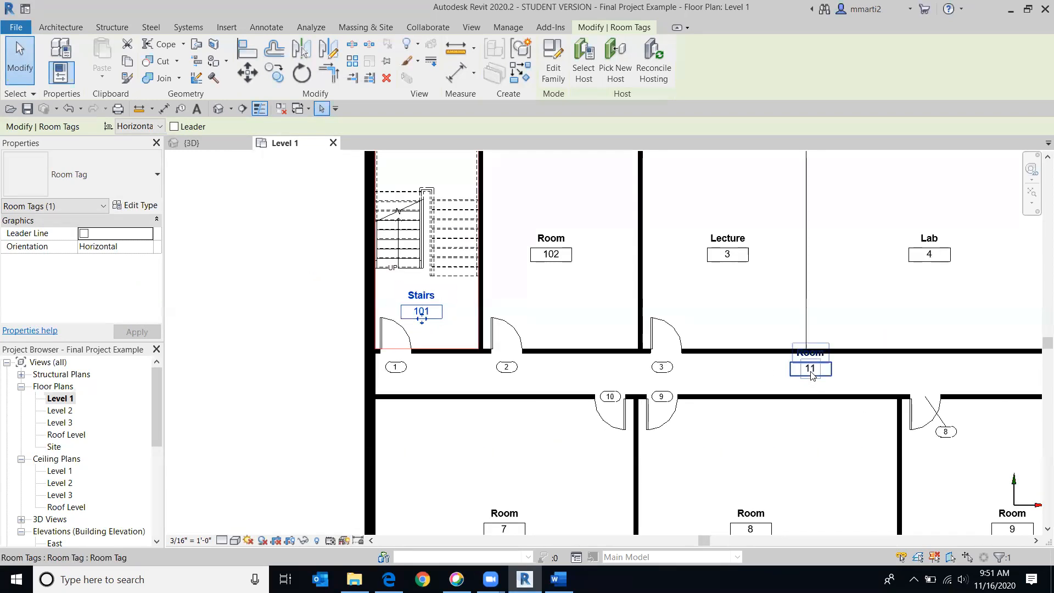
{"action": "left_click", "coordinate": [825, 366]}
{"action": "left_click_drag", "start_coordinate": [828, 368], "coordinate": [803, 377]}
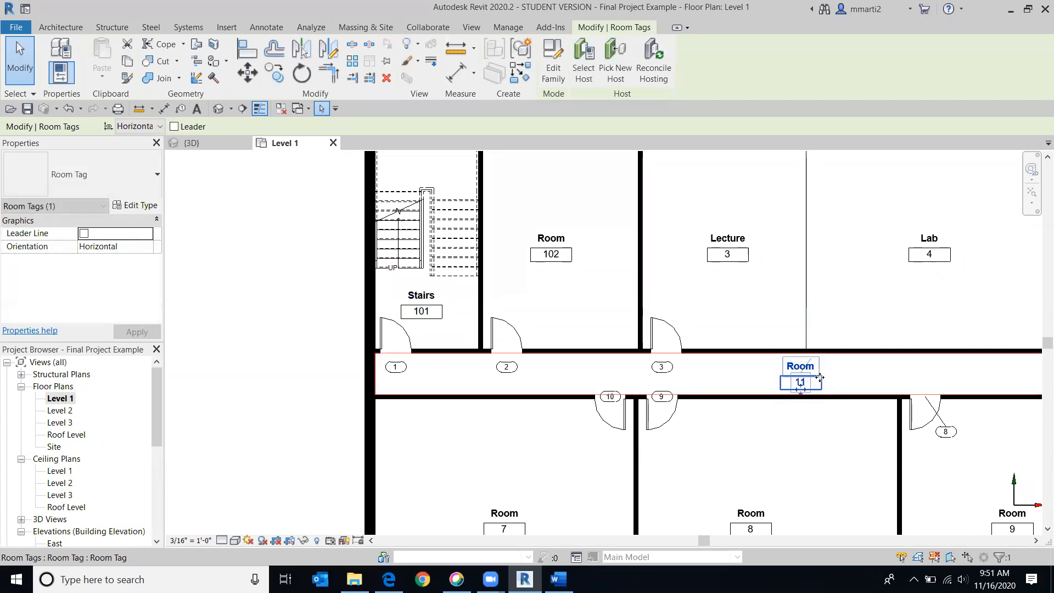
{"action": "left_click", "coordinate": [800, 362]}
{"action": "type", "text": "Hall"}
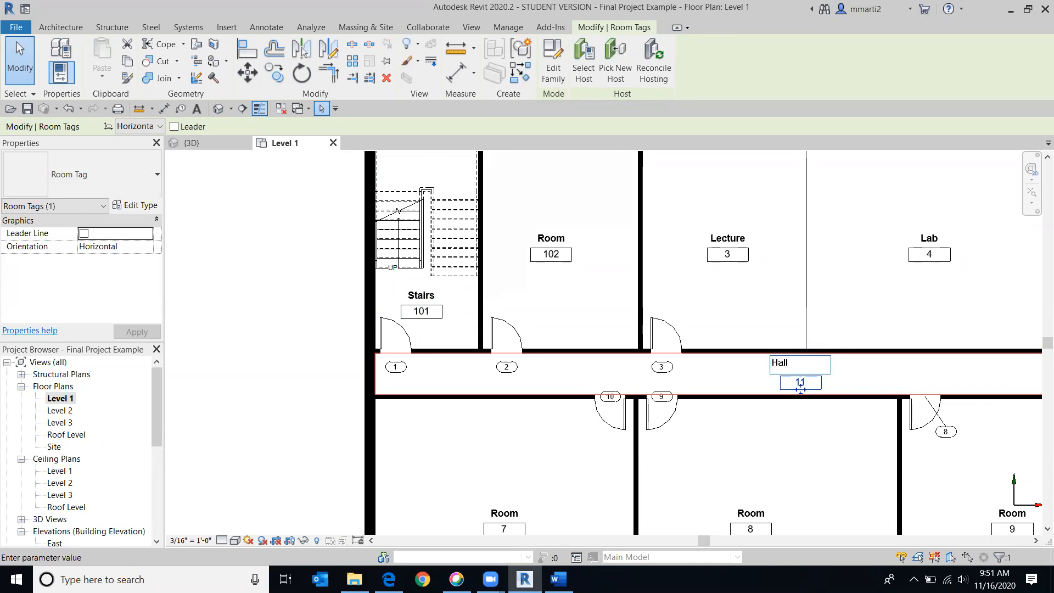
{"action": "left_click", "coordinate": [776, 423]}
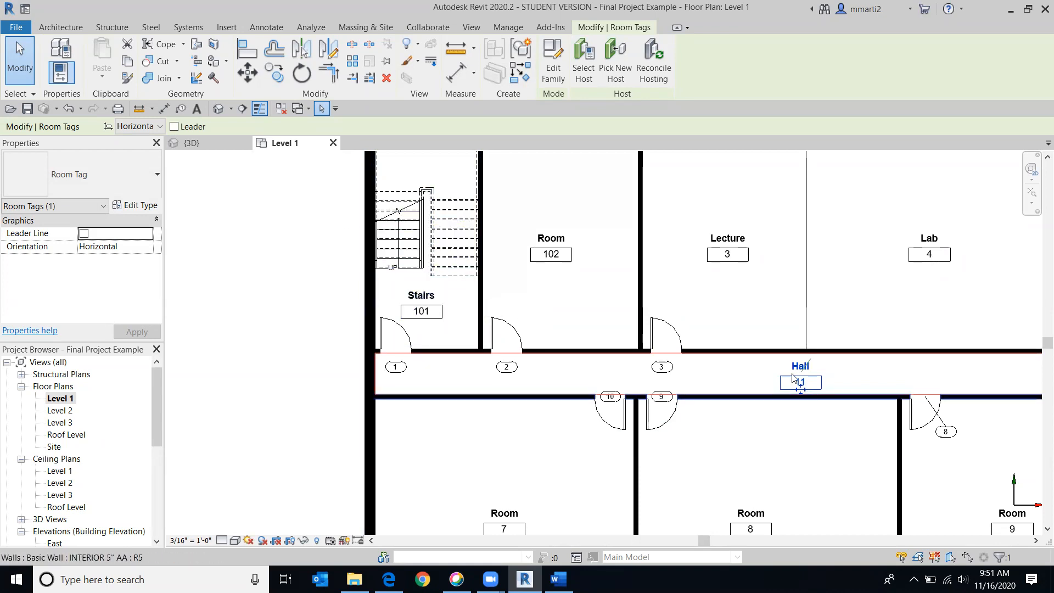
Rename room 102, between the stairs and the Lecture room, as Office.
{"action": "scroll", "coordinate": [813, 384], "scroll_direction": "down", "scroll_amount": 3}
{"action": "middle_click_drag", "start_coordinate": [800, 382], "coordinate": [548, 306]}
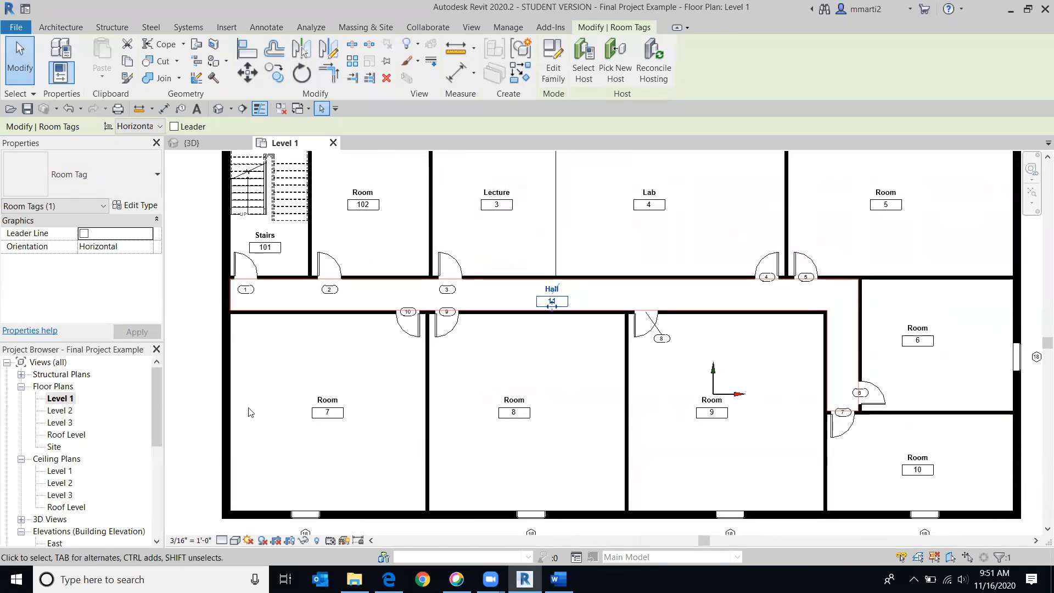
{"action": "middle_click_drag", "start_coordinate": [340, 200], "coordinate": [361, 261]}
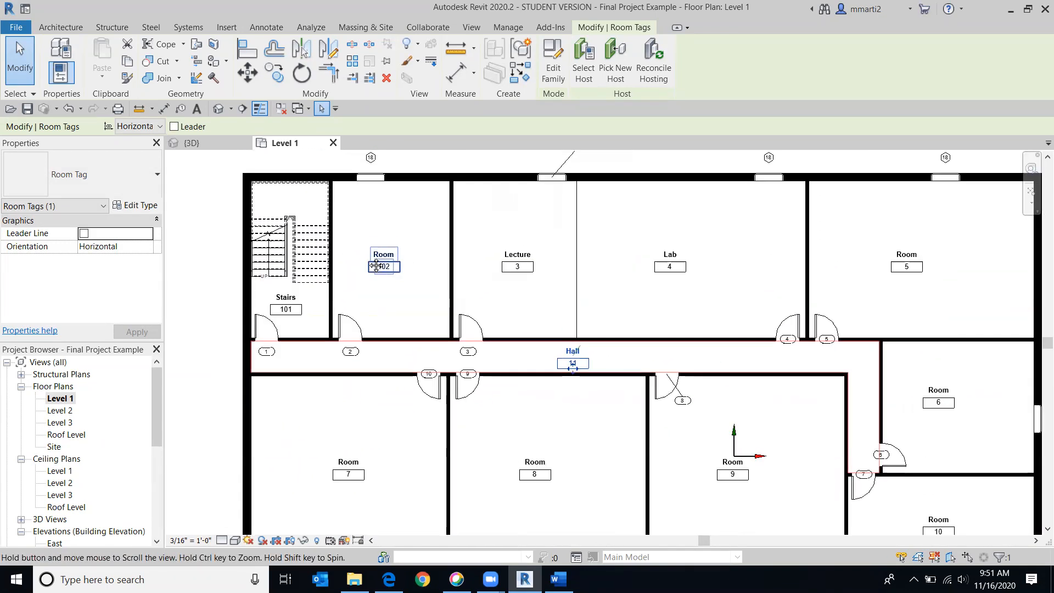
{"action": "left_click", "coordinate": [380, 253]}
{"action": "left_click", "coordinate": [382, 250]}
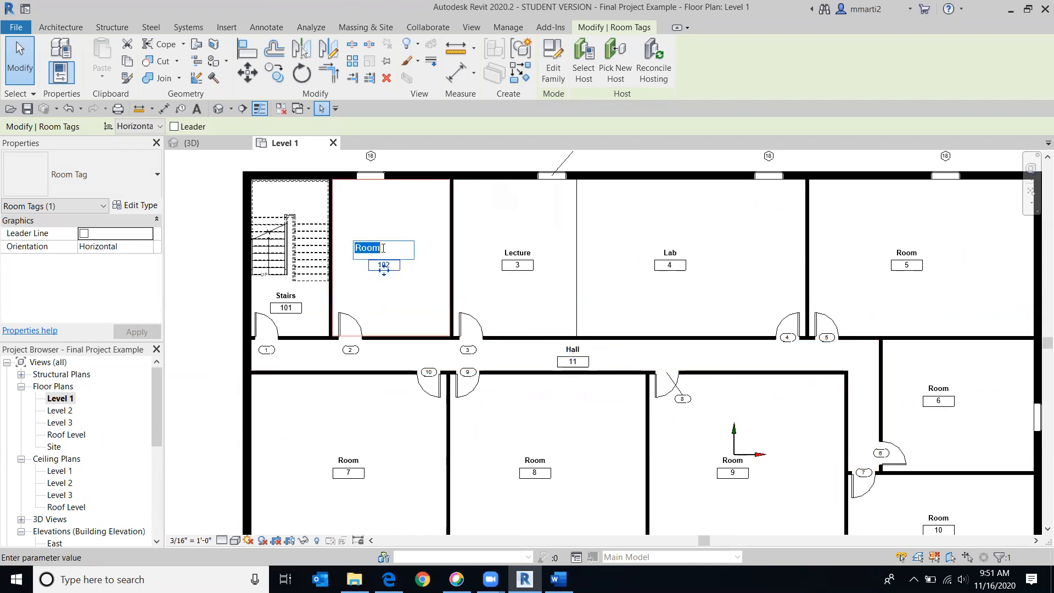
{"action": "type", "text": "Office"}
{"action": "double_click", "coordinate": [904, 253]}
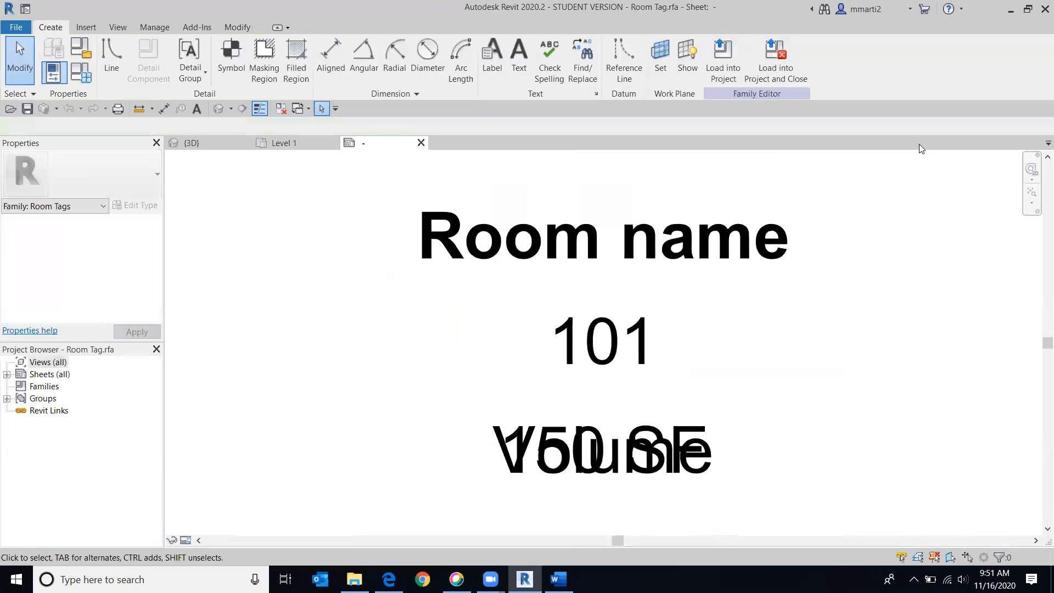
{"action": "left_click", "coordinate": [420, 142]}
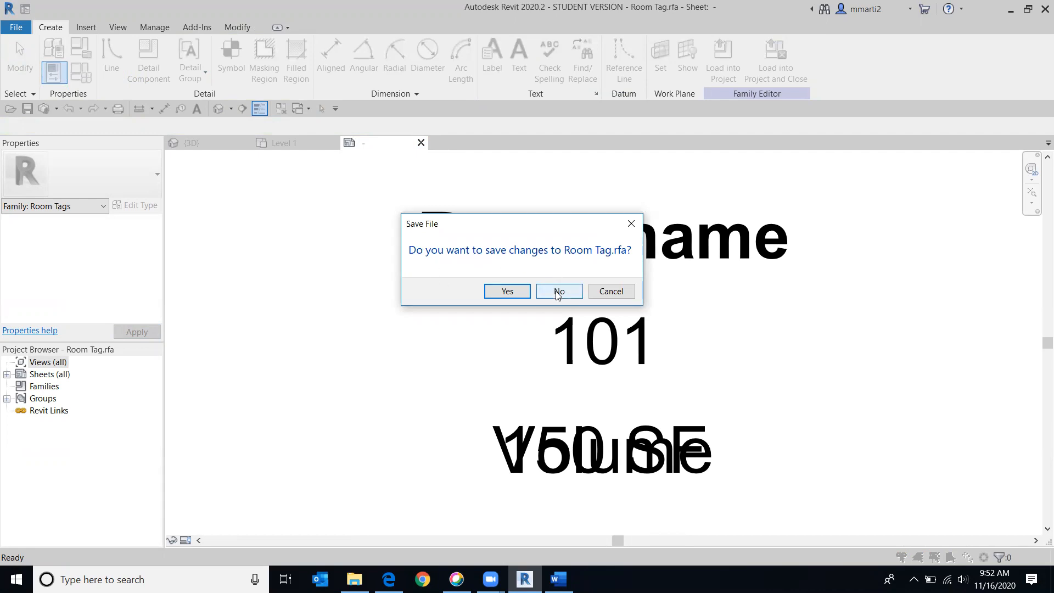
{"action": "left_click", "coordinate": [557, 292]}
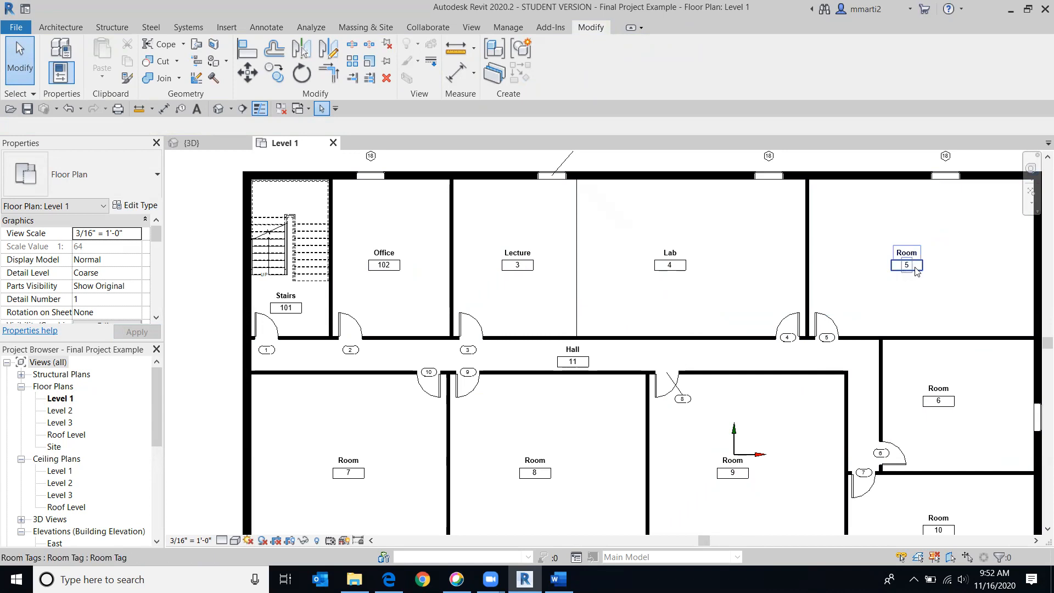
Rename room 5 as Classroom and room 6, just below it on the plan, as Janitor.
{"action": "left_click", "coordinate": [910, 252]}
{"action": "left_click", "coordinate": [911, 249]}
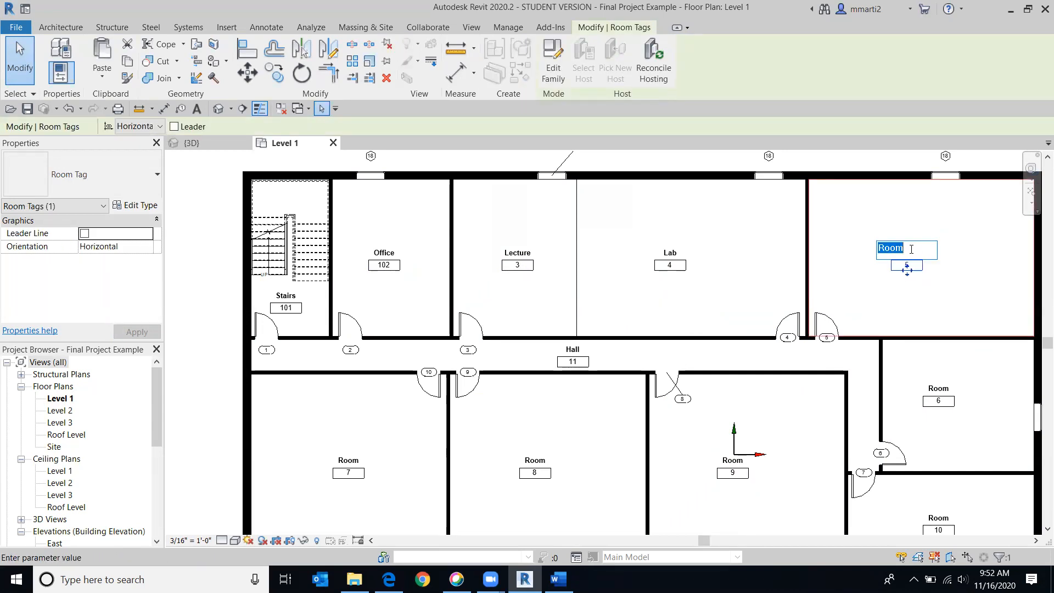
{"action": "type", "text": "Classtoom"}
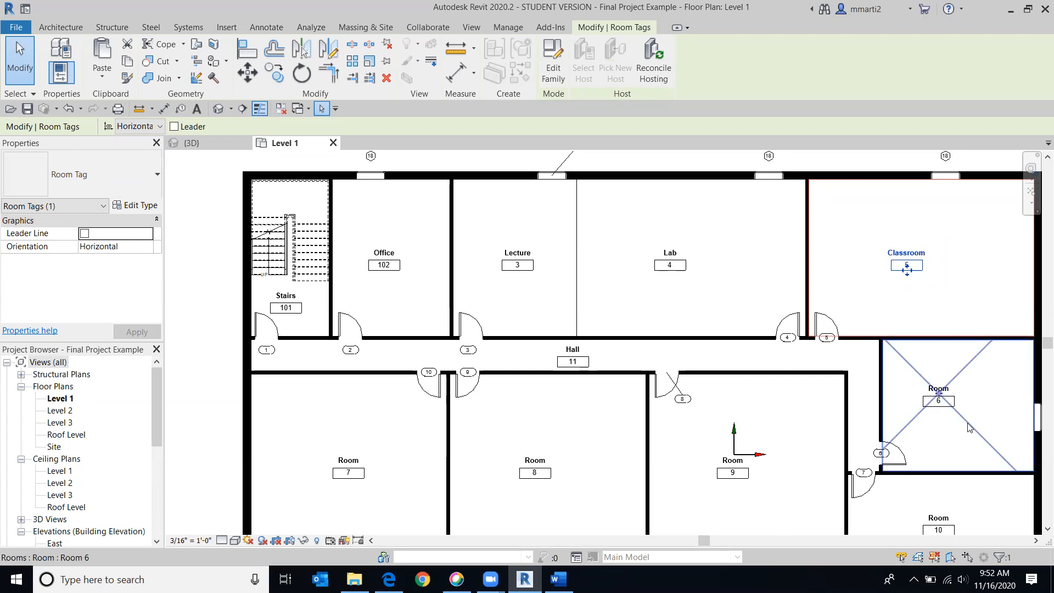
{"action": "left_click", "coordinate": [939, 388]}
{"action": "type", "text": "Janitor"}
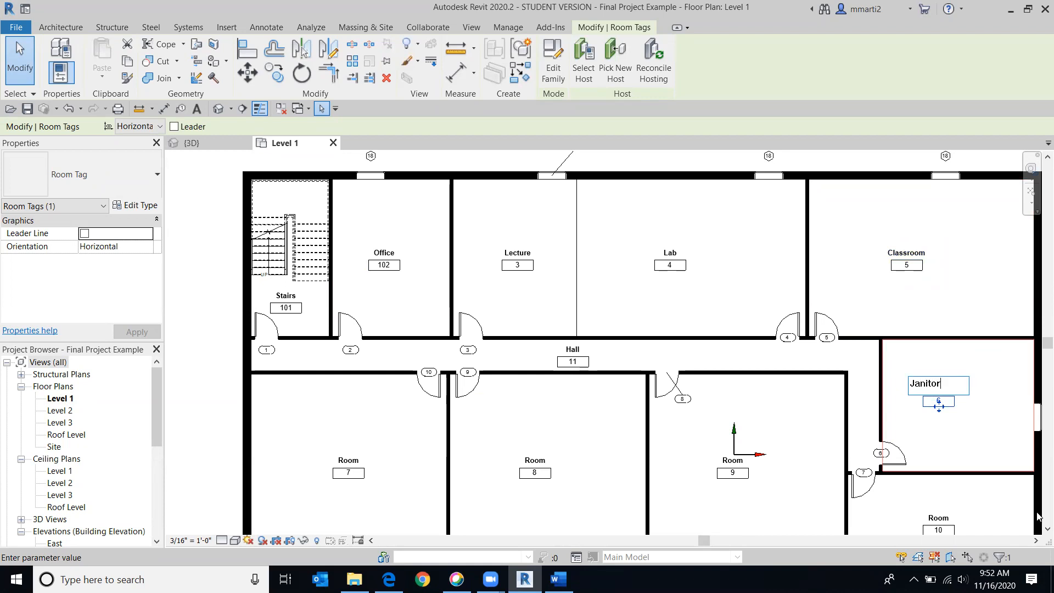
{"action": "scroll", "coordinate": [936, 396], "scroll_direction": "down", "scroll_amount": 3}
{"action": "left_click", "coordinate": [921, 400]}
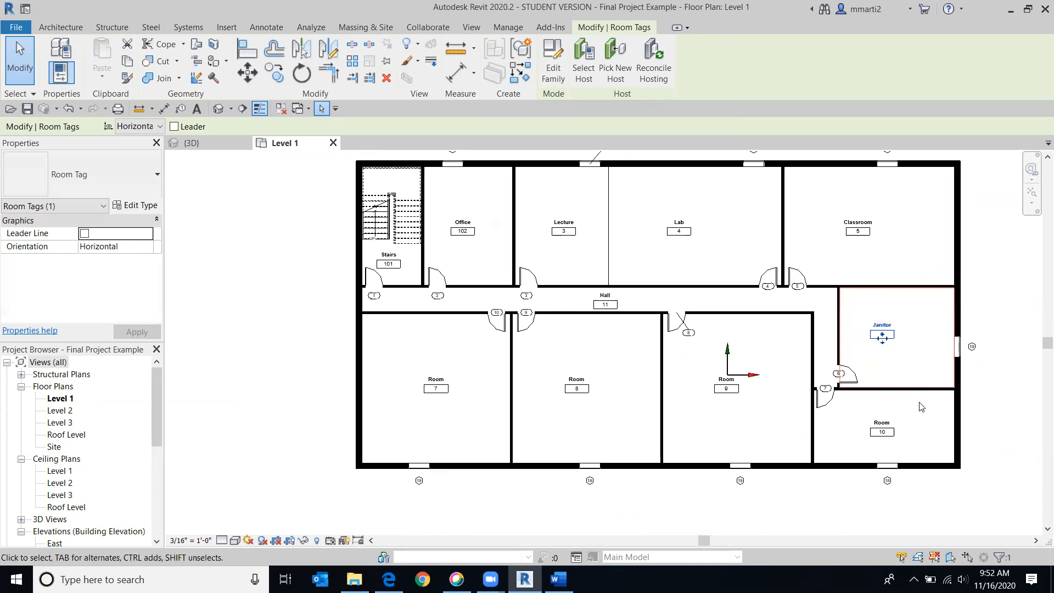
Rename corner room 10 as Mechanical and the adjacent room 9 as Office.
{"action": "left_click", "coordinate": [881, 429]}
{"action": "left_click", "coordinate": [880, 424]}
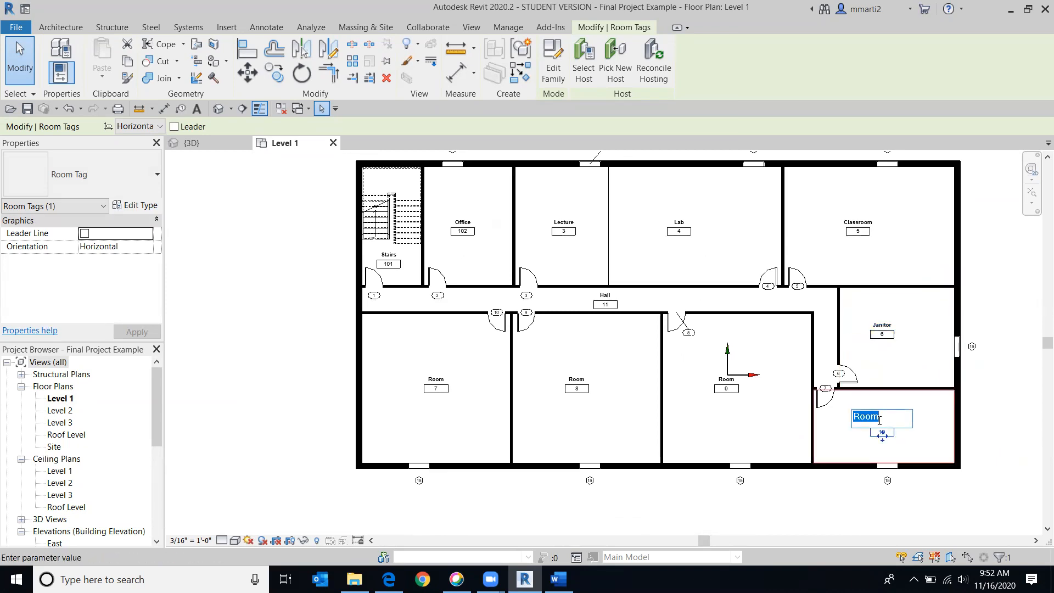
{"action": "type", "text": "Mechan"}
{"action": "key", "text": "Return"}
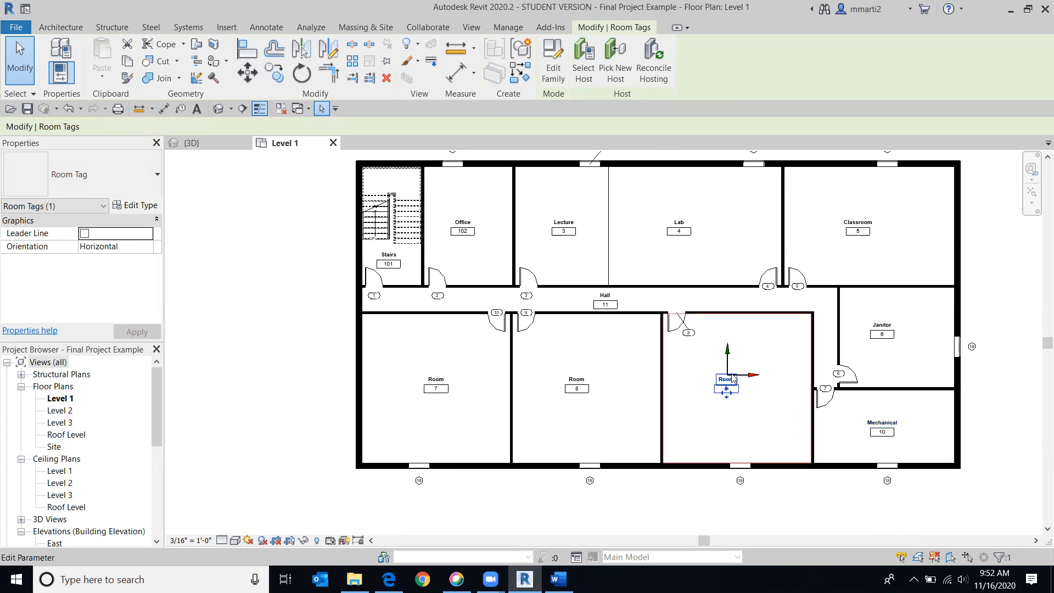
{"action": "left_click", "coordinate": [725, 379]}
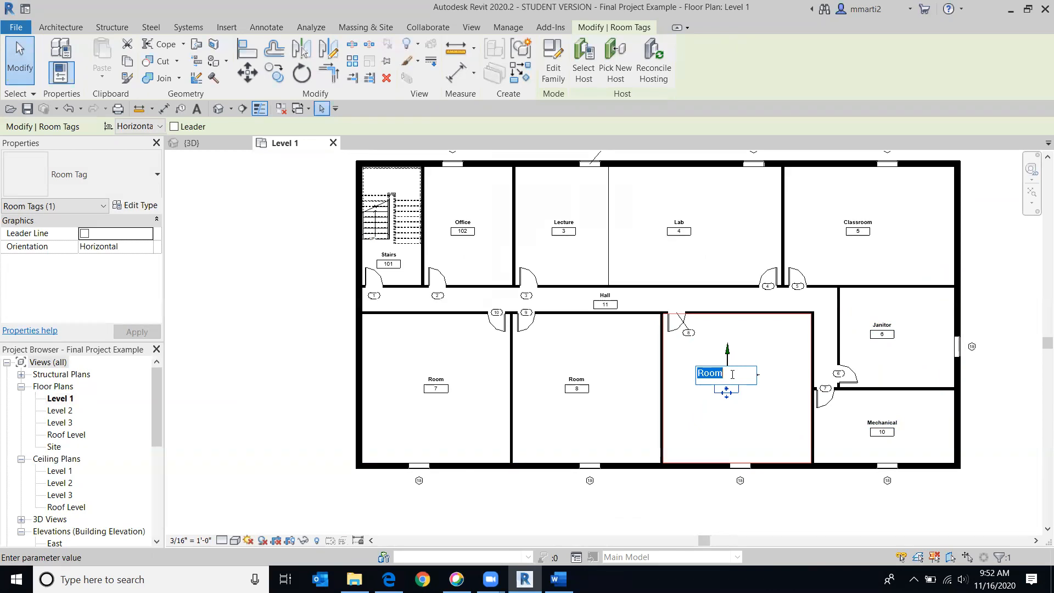
{"action": "type", "text": "Office"}
{"action": "left_click", "coordinate": [532, 500]}
Rename rooms 8 and 7 on the lower side of the hall both as Restroom.
{"action": "left_click", "coordinate": [573, 382]}
{"action": "left_click", "coordinate": [574, 380]}
{"action": "type", "text": "Restroom"}
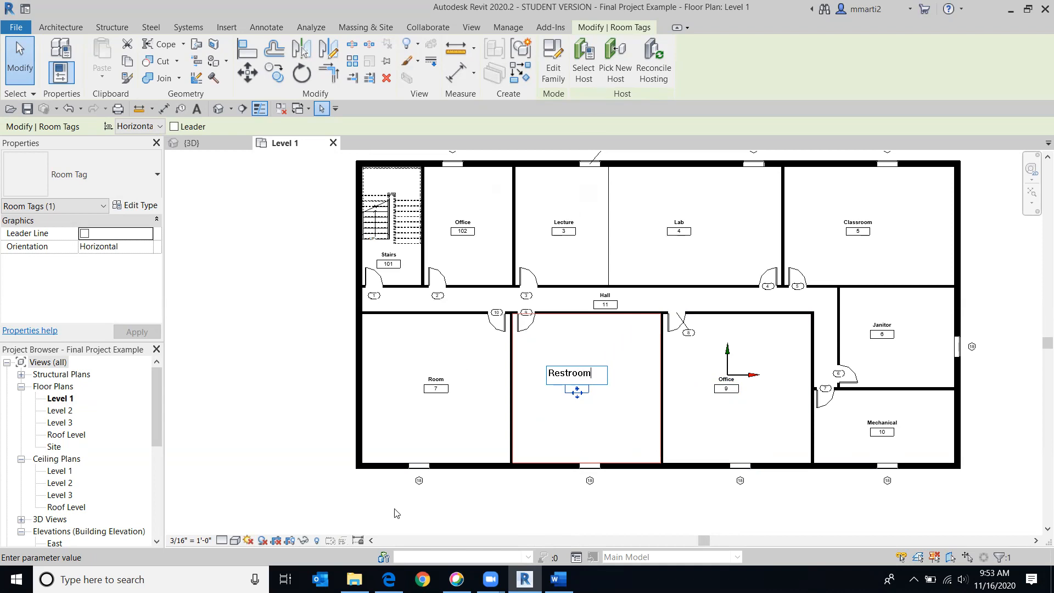
{"action": "left_click", "coordinate": [491, 501]}
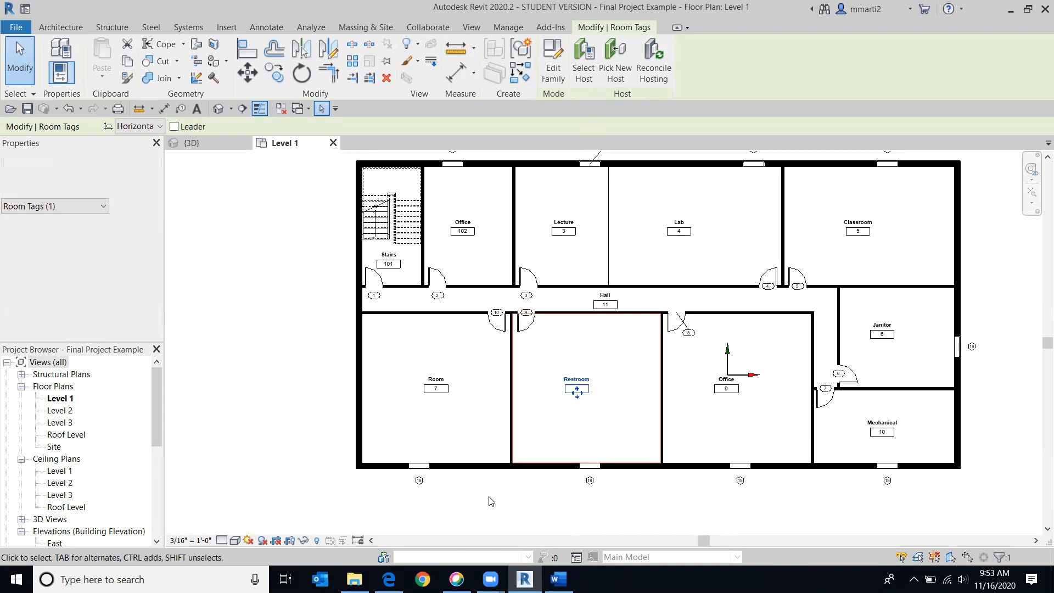
{"action": "left_click", "coordinate": [438, 380]}
{"action": "left_click", "coordinate": [436, 379]}
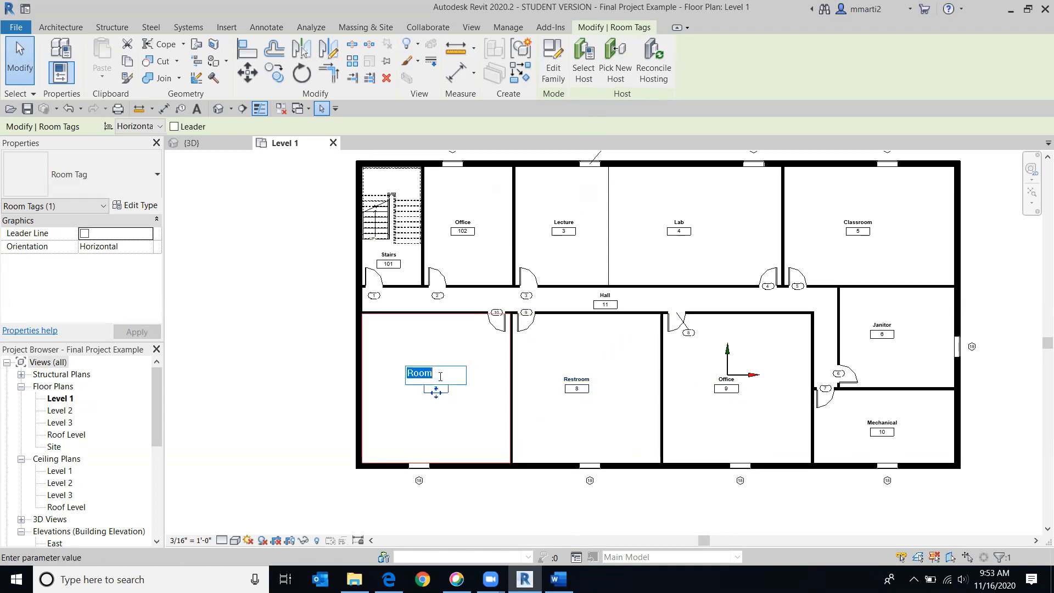
{"action": "type", "text": "Restroom"}
{"action": "left_click", "coordinate": [301, 404]}
{"action": "left_click", "coordinate": [301, 405]}
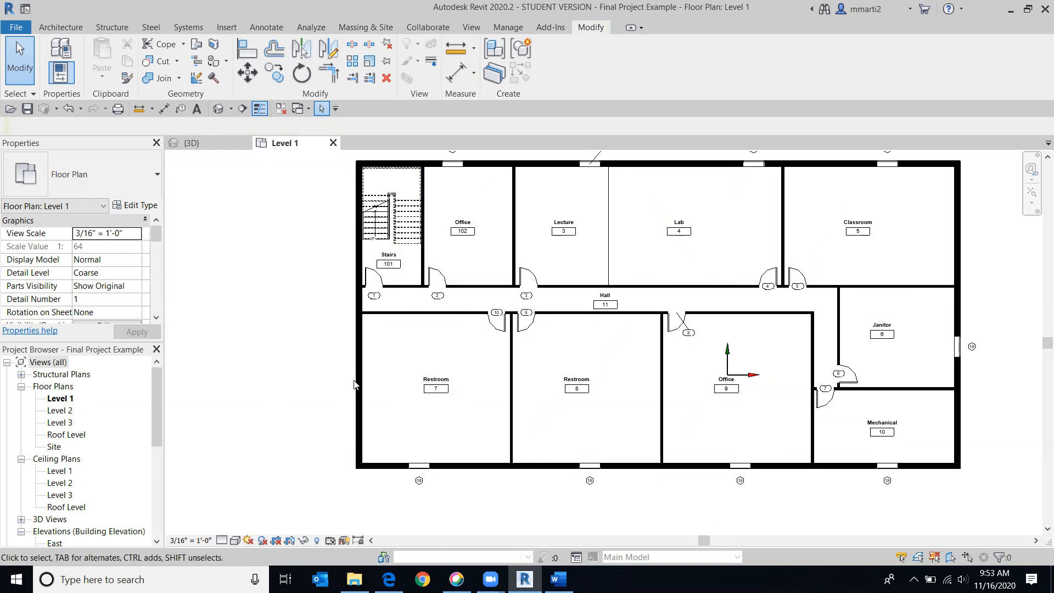
Turn on Show Area in the type properties of the Room Tag.
{"action": "left_click", "coordinate": [433, 388]}
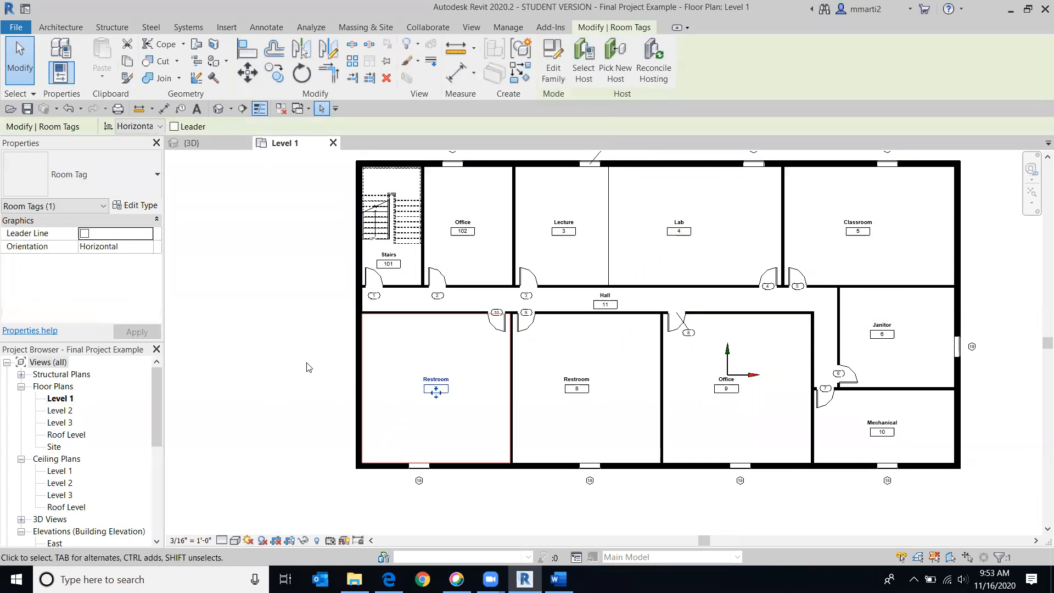
{"action": "left_click", "coordinate": [144, 206]}
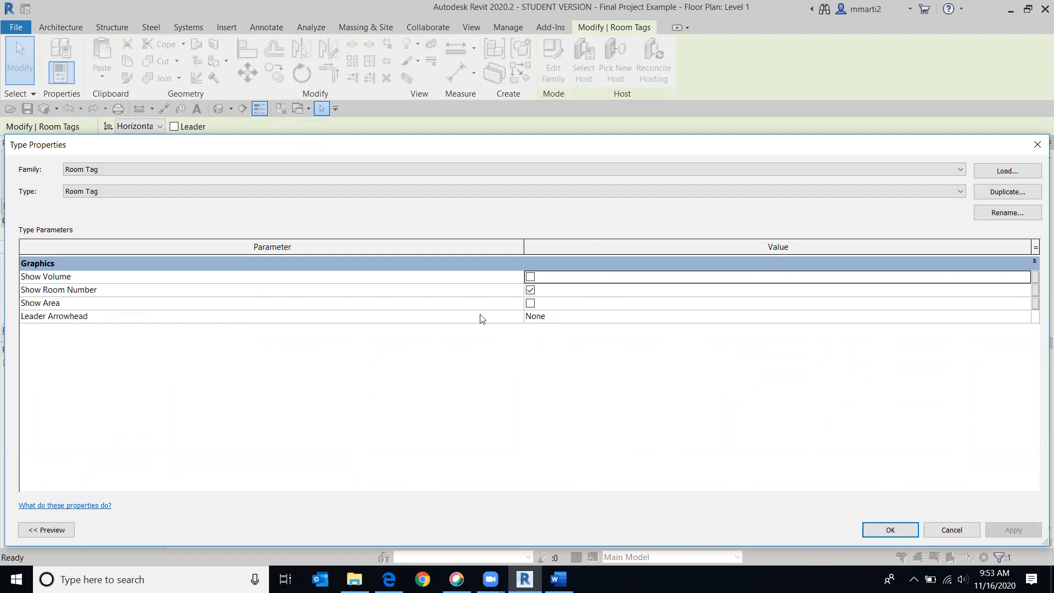
{"action": "left_click", "coordinate": [530, 304]}
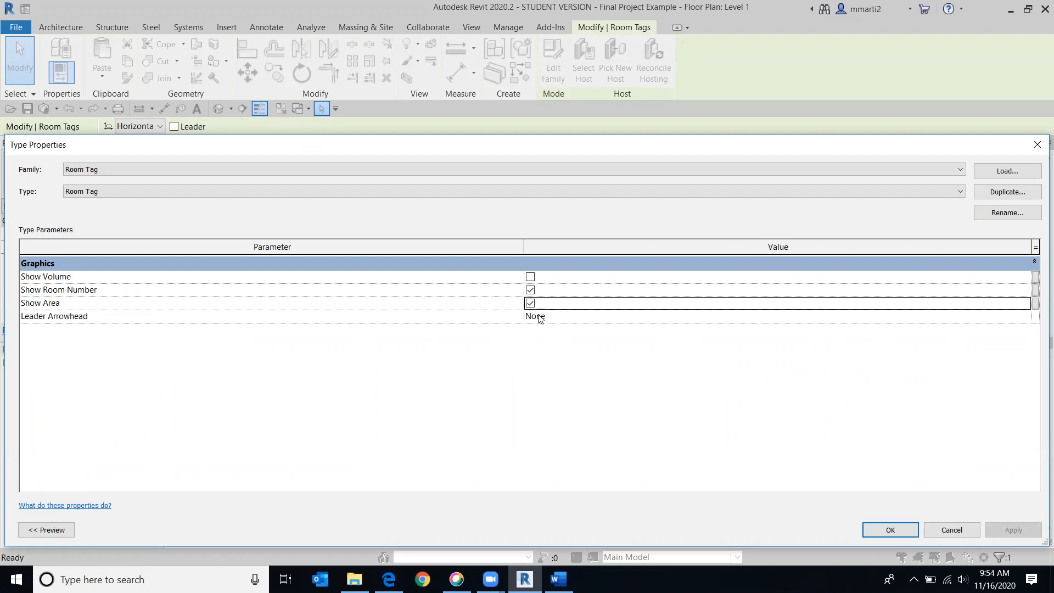
{"action": "left_click", "coordinate": [876, 531]}
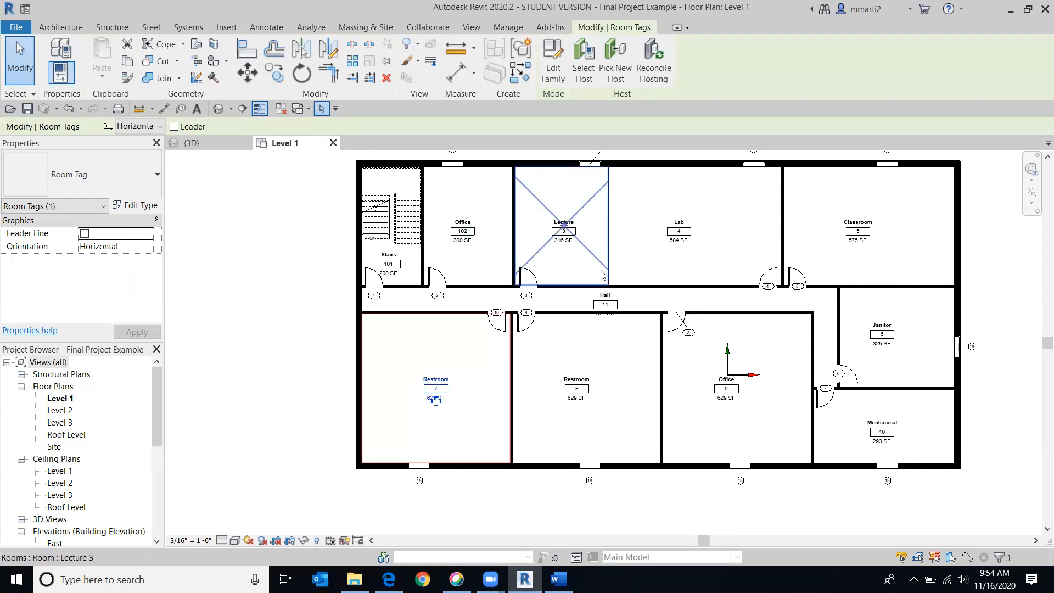
Move the Hall room tag along the corridor into the short hall section beside the Janitor room and deselect it.
{"action": "scroll", "coordinate": [620, 308], "scroll_direction": "up", "scroll_amount": 3}
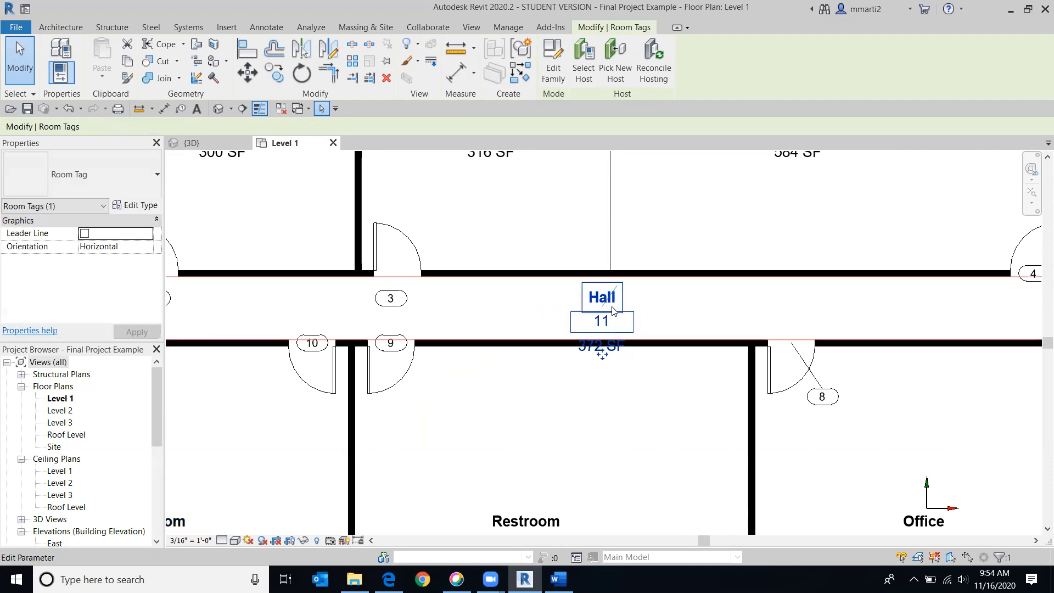
{"action": "scroll", "coordinate": [613, 313], "scroll_direction": "down", "scroll_amount": 3}
{"action": "left_click_drag", "start_coordinate": [610, 333], "coordinate": [861, 328]}
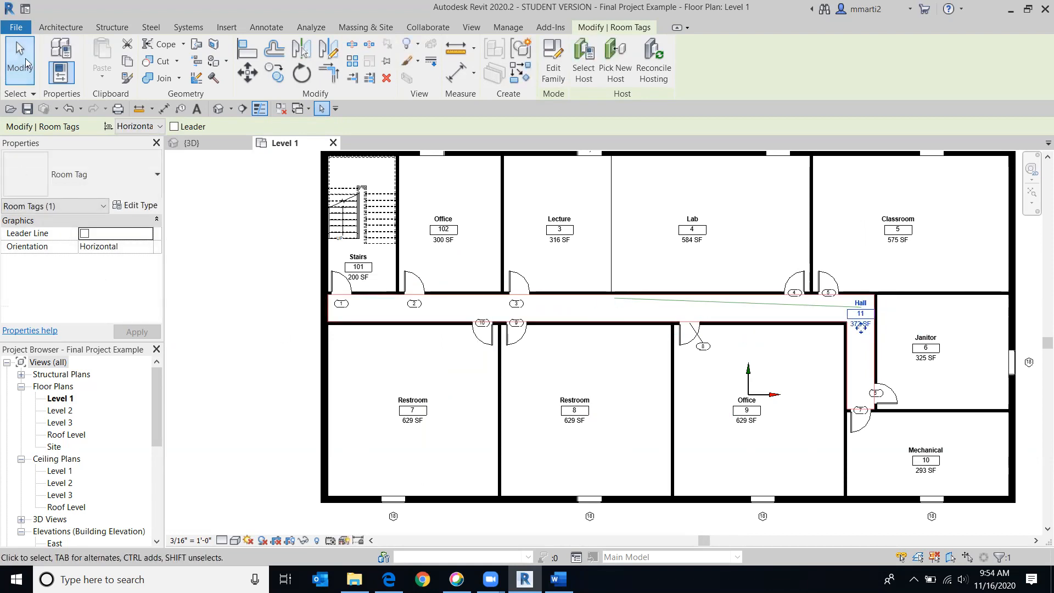
{"action": "left_click", "coordinate": [20, 59]}
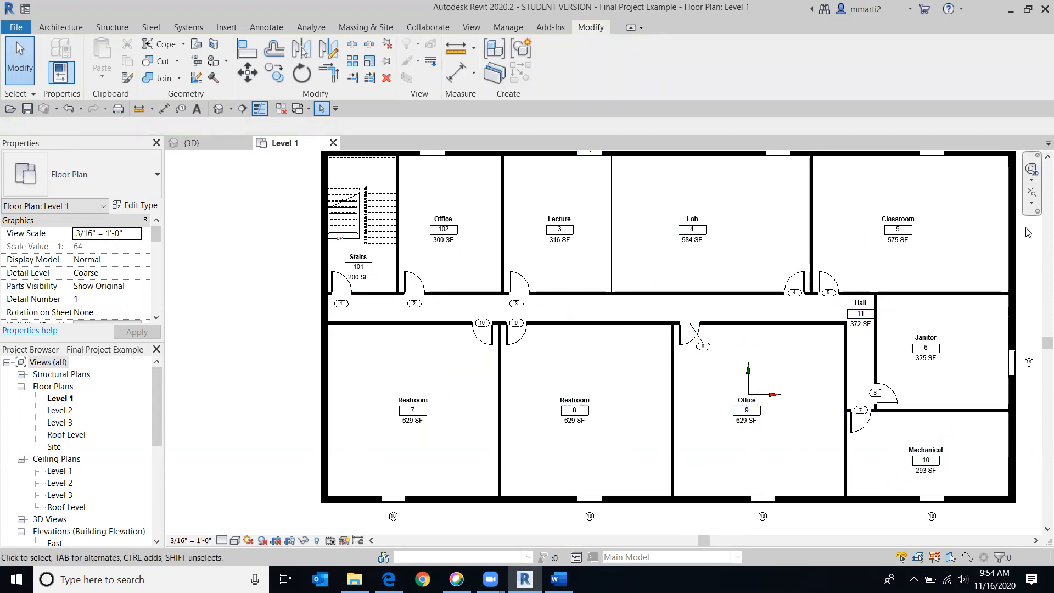
{"action": "middle_click_drag", "start_coordinate": [660, 234], "coordinate": [550, 224]}
{"action": "scroll", "coordinate": [579, 231], "scroll_direction": "down", "scroll_amount": 4}
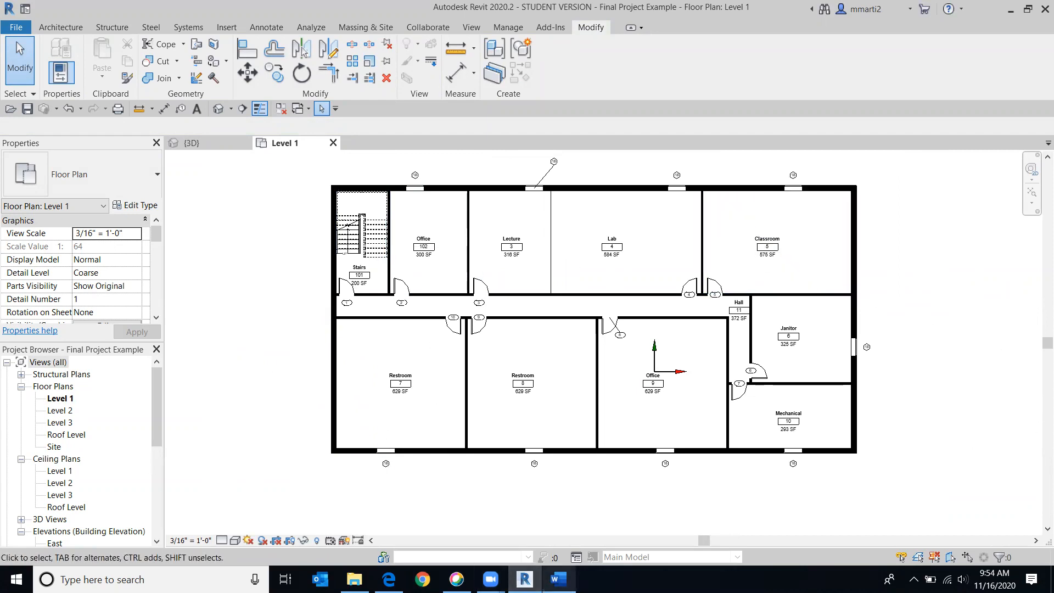
Check the Class 21 outline in Word and start a new schedule of the Rooms category in Revit, named Room Schedule.
{"action": "left_click", "coordinate": [558, 578]}
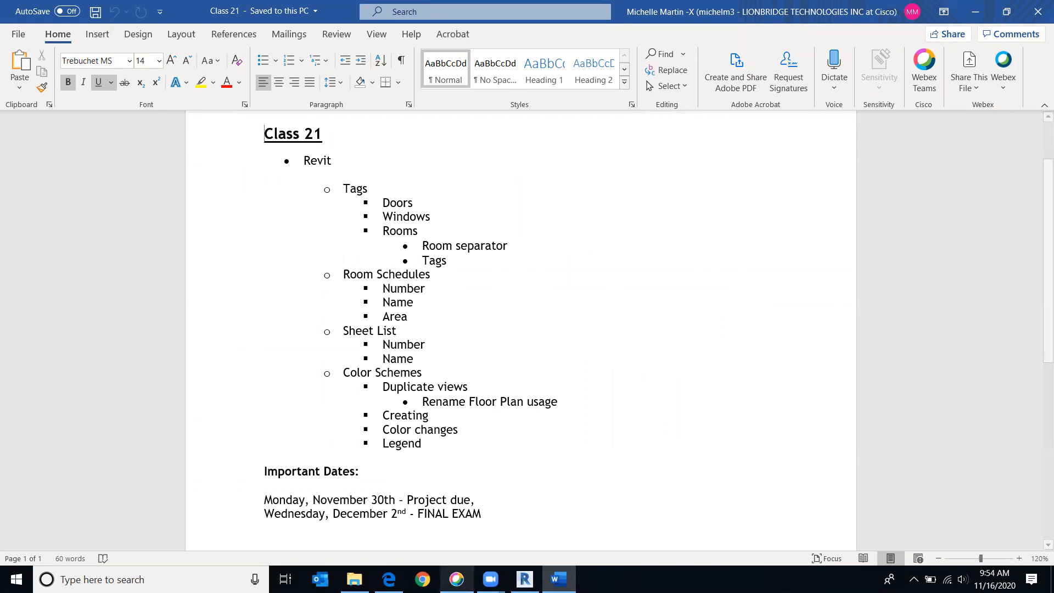
{"action": "left_click", "coordinate": [525, 578]}
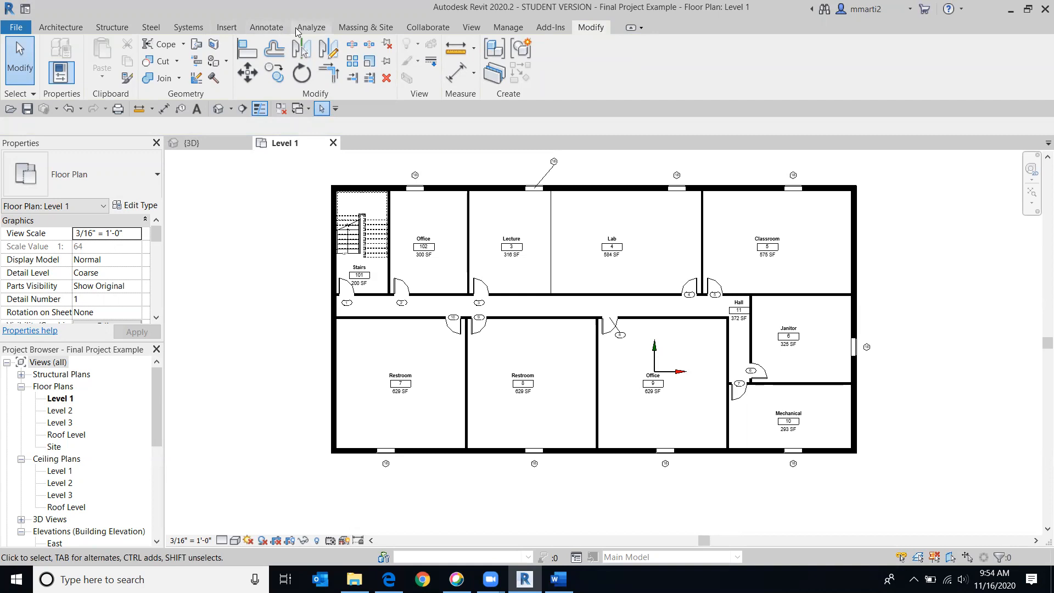
{"action": "left_click", "coordinate": [265, 29]}
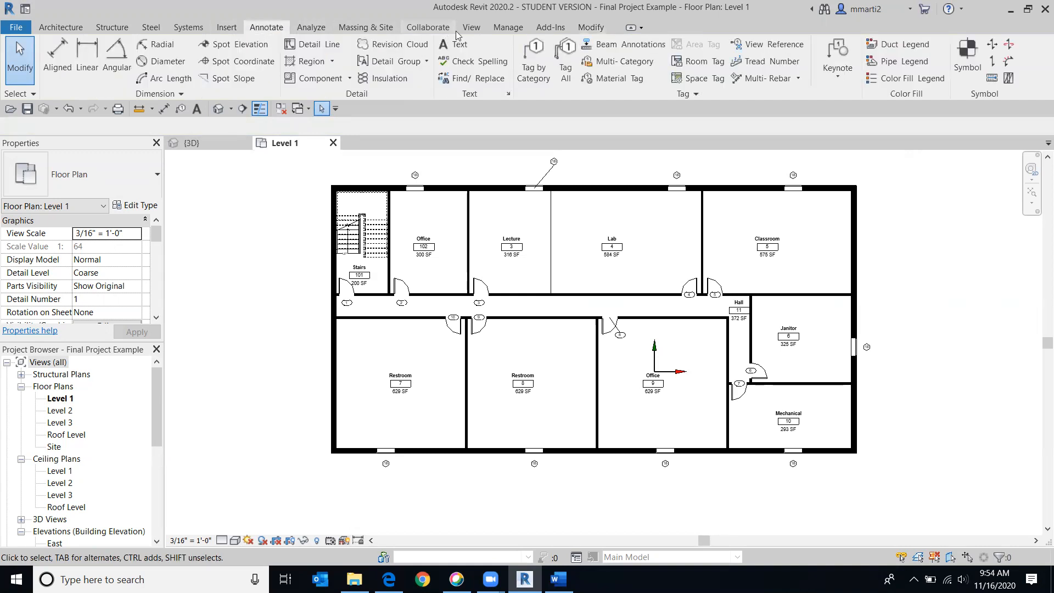
{"action": "left_click", "coordinate": [476, 28]}
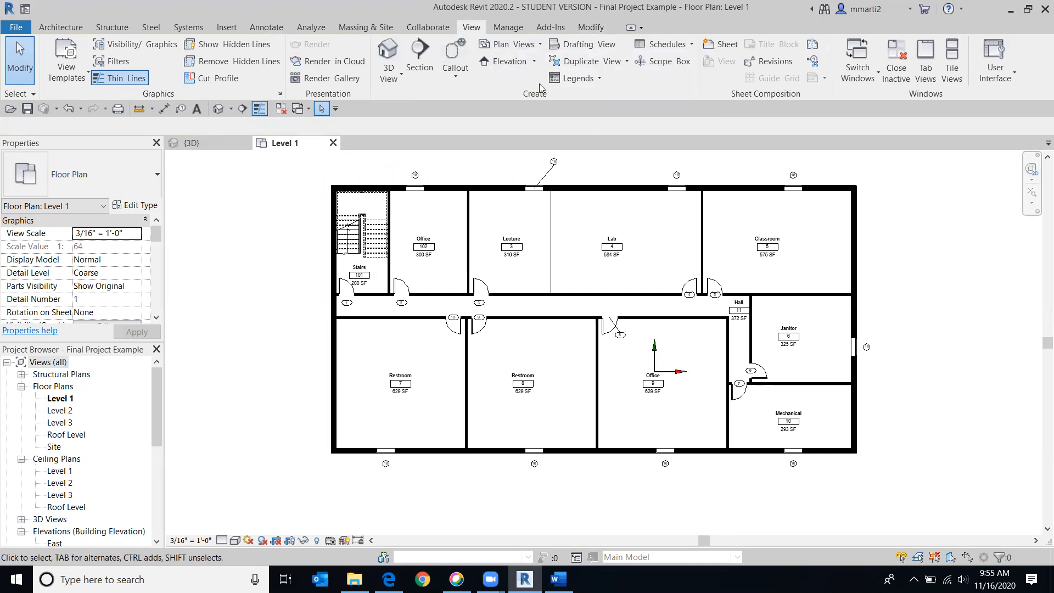
{"action": "left_click", "coordinate": [662, 44]}
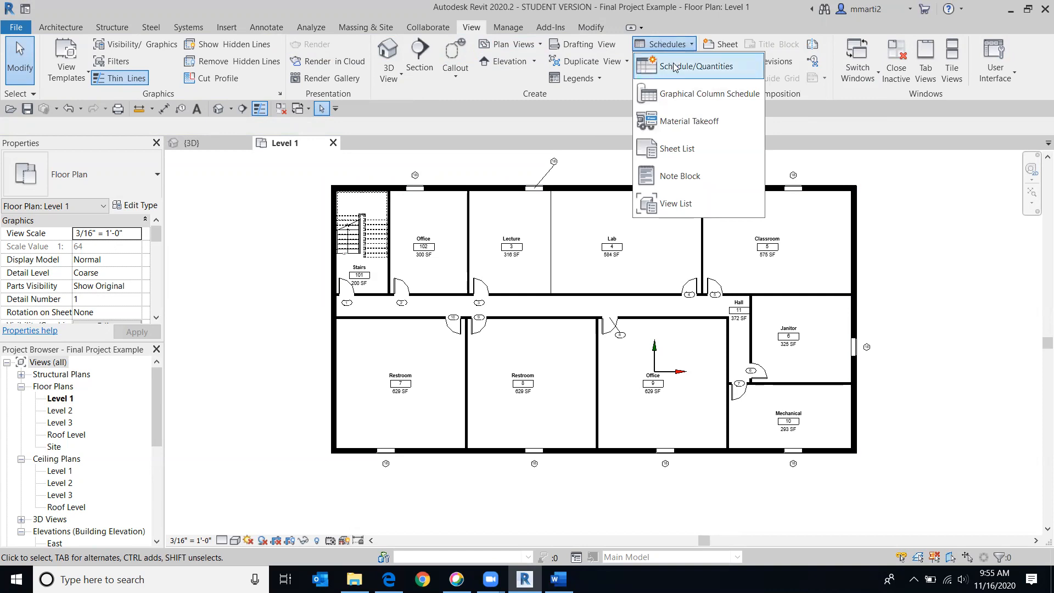
{"action": "left_click", "coordinate": [673, 64]}
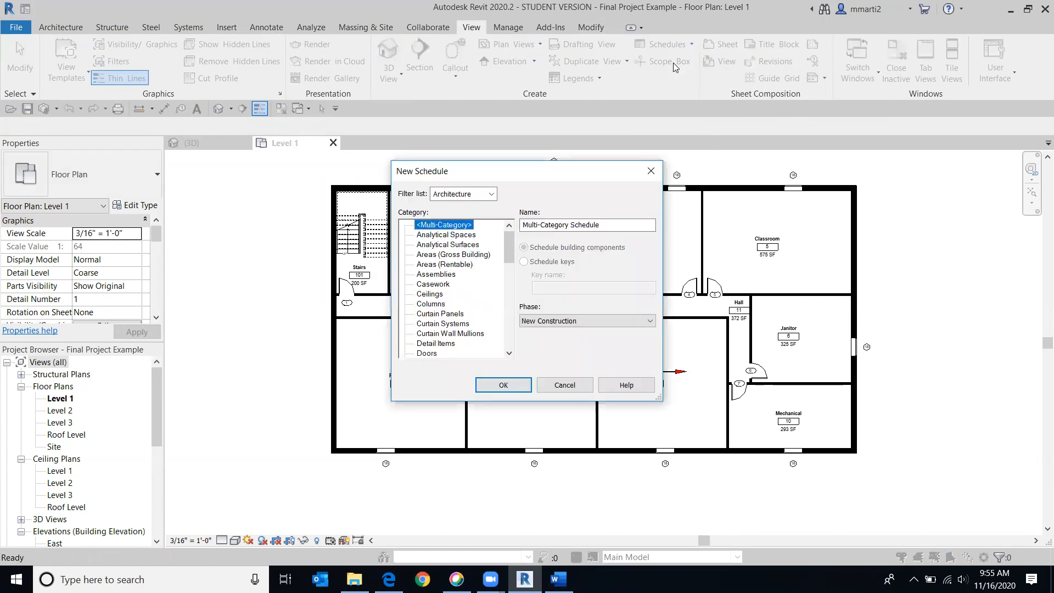
{"action": "left_click_drag", "start_coordinate": [509, 243], "coordinate": [442, 316]}
{"action": "left_click", "coordinate": [429, 324]}
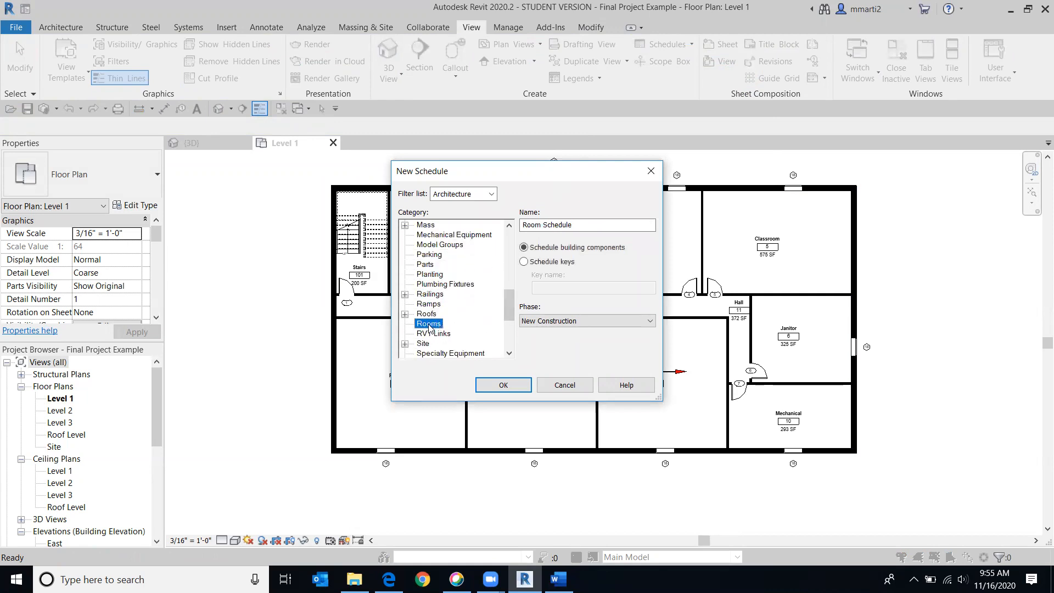
{"action": "left_click", "coordinate": [503, 385]}
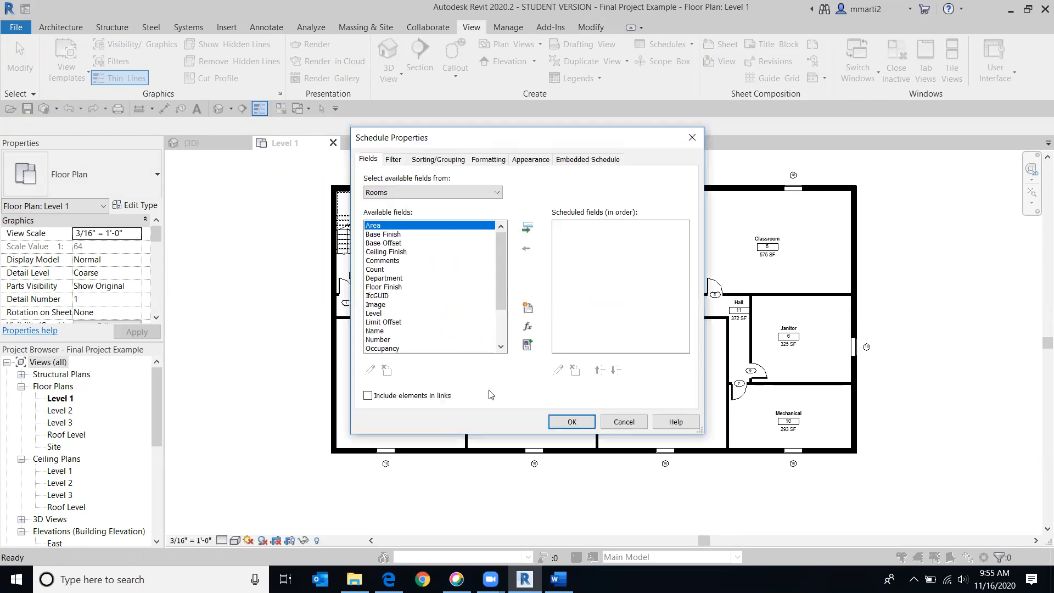
Add the Number, Name and Area fields to the room schedule in that order, checking them against the Word outline.
{"action": "scroll", "coordinate": [433, 296], "scroll_direction": "down", "scroll_amount": 2}
{"action": "scroll", "coordinate": [434, 298], "scroll_direction": "down", "scroll_amount": 1}
{"action": "double_click", "coordinate": [376, 289]}
{"action": "double_click", "coordinate": [375, 287]}
{"action": "scroll", "coordinate": [375, 283], "scroll_direction": "up", "scroll_amount": 2}
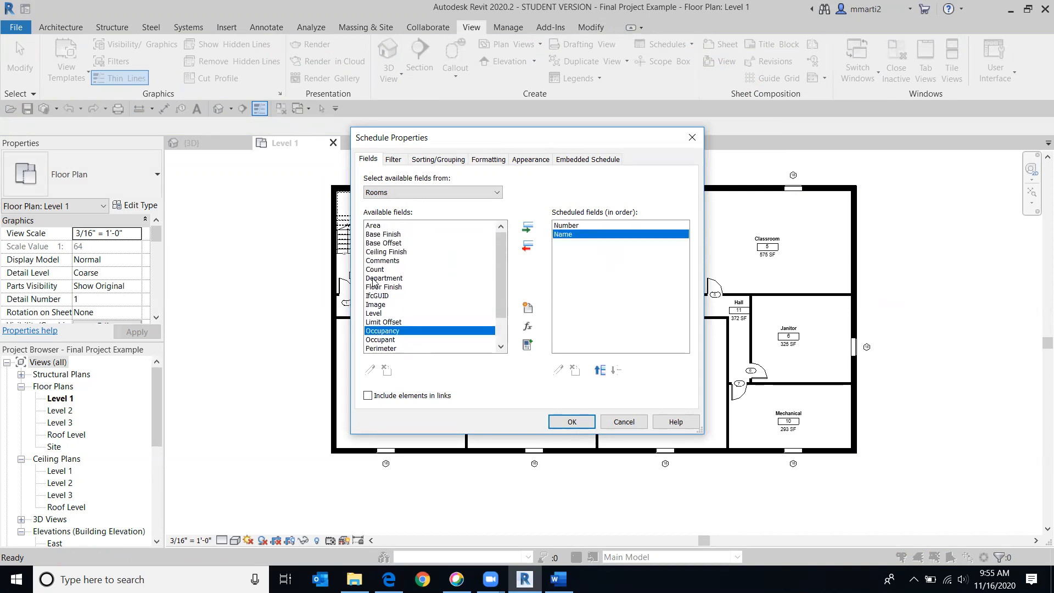
{"action": "double_click", "coordinate": [377, 226]}
{"action": "left_click", "coordinate": [558, 579]}
{"action": "left_click", "coordinate": [558, 579]}
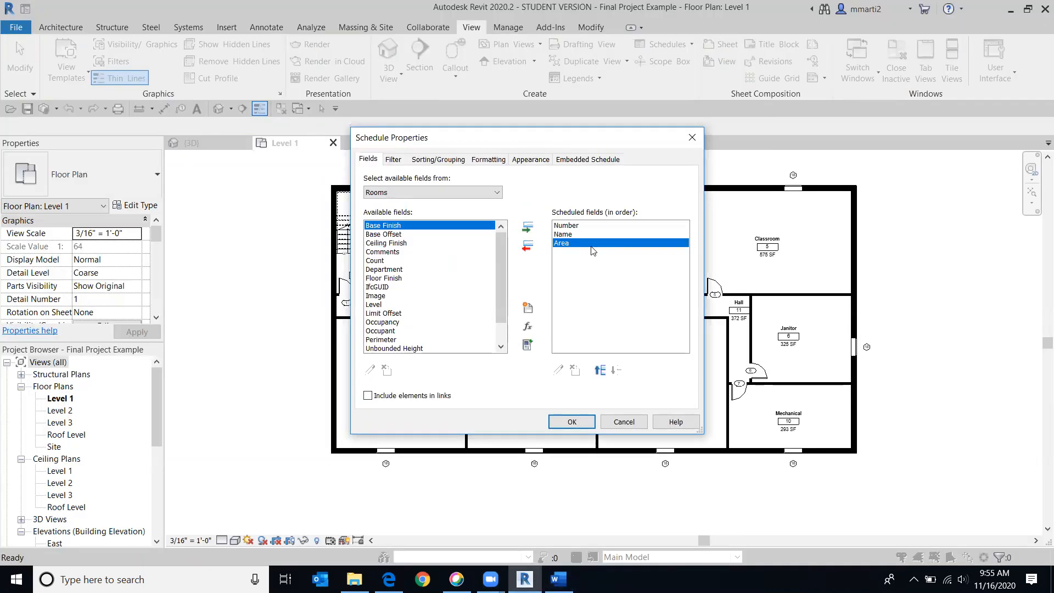
Try moving the Area field to the top of the scheduled fields and return it to last place.
{"action": "left_click", "coordinate": [599, 370]}
{"action": "left_click", "coordinate": [600, 370]}
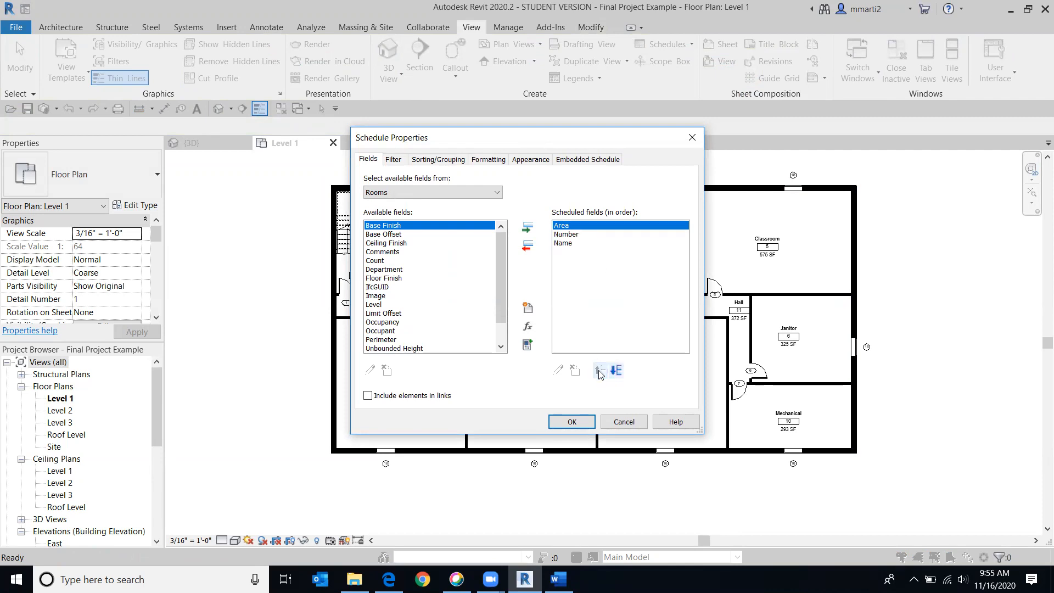
{"action": "left_click", "coordinate": [615, 371]}
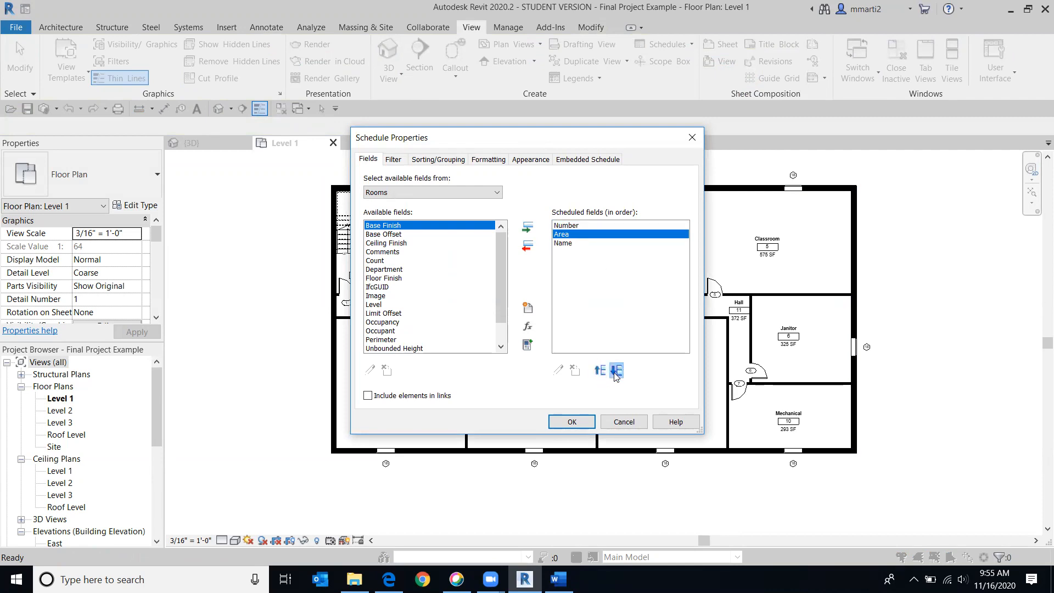
{"action": "left_click", "coordinate": [615, 371]}
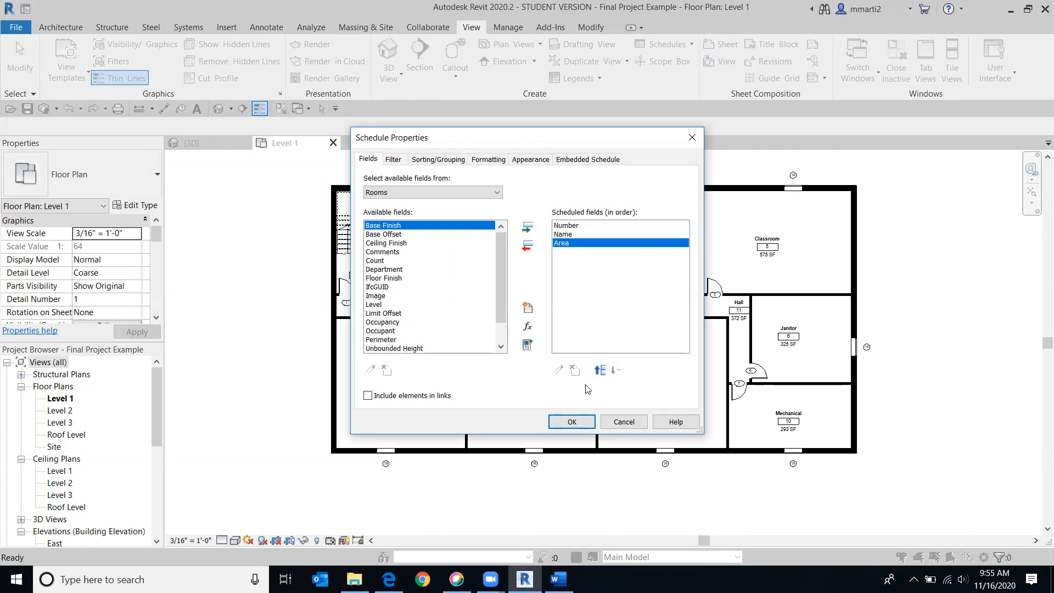
Generate the room schedule and check the Class 21 outline in Word before returning to Revit.
{"action": "left_click", "coordinate": [576, 421]}
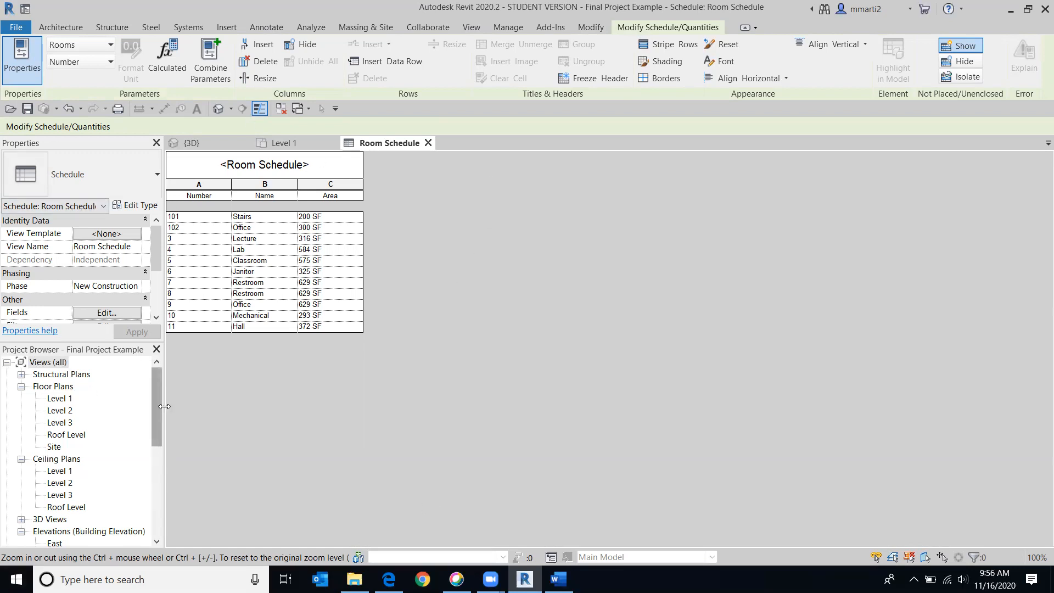
{"action": "left_click", "coordinate": [558, 579]}
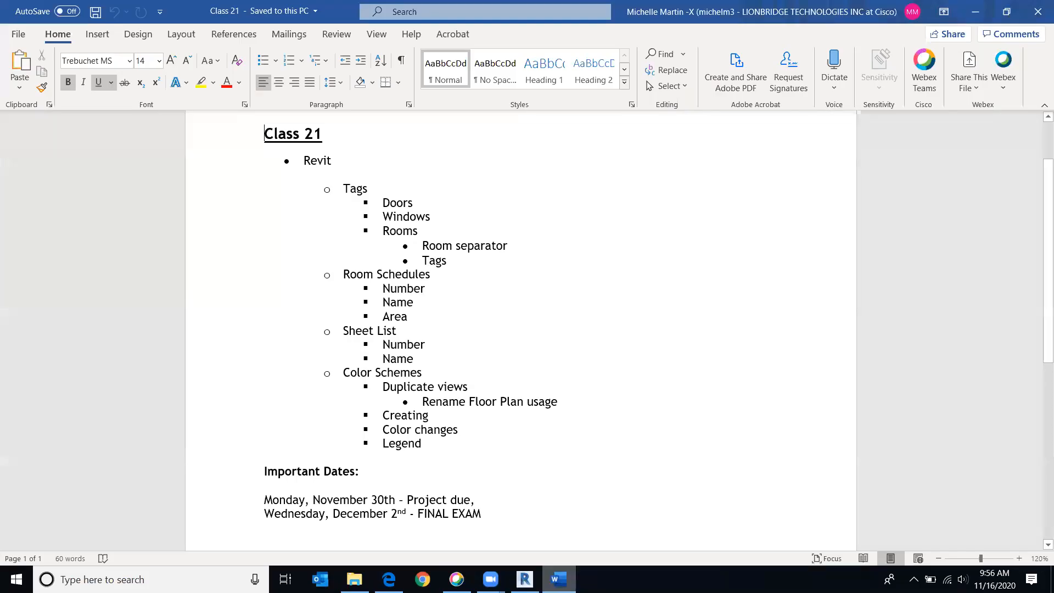
{"action": "left_click", "coordinate": [525, 579]}
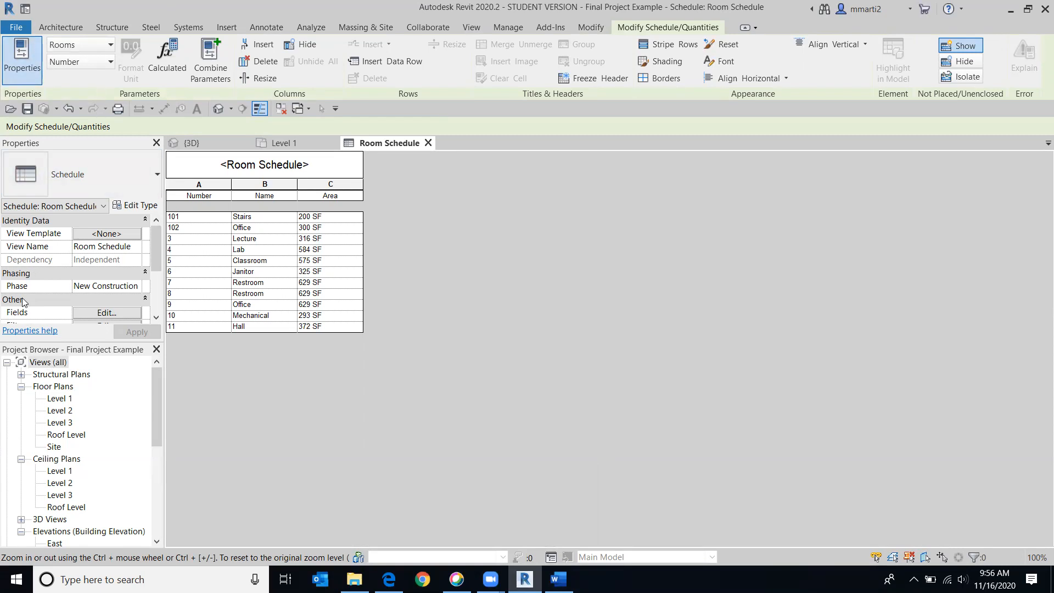
Create a sheet list from the 3D view with the Sheet Number and Sheet Name fields in that order.
{"action": "left_click", "coordinate": [189, 142]}
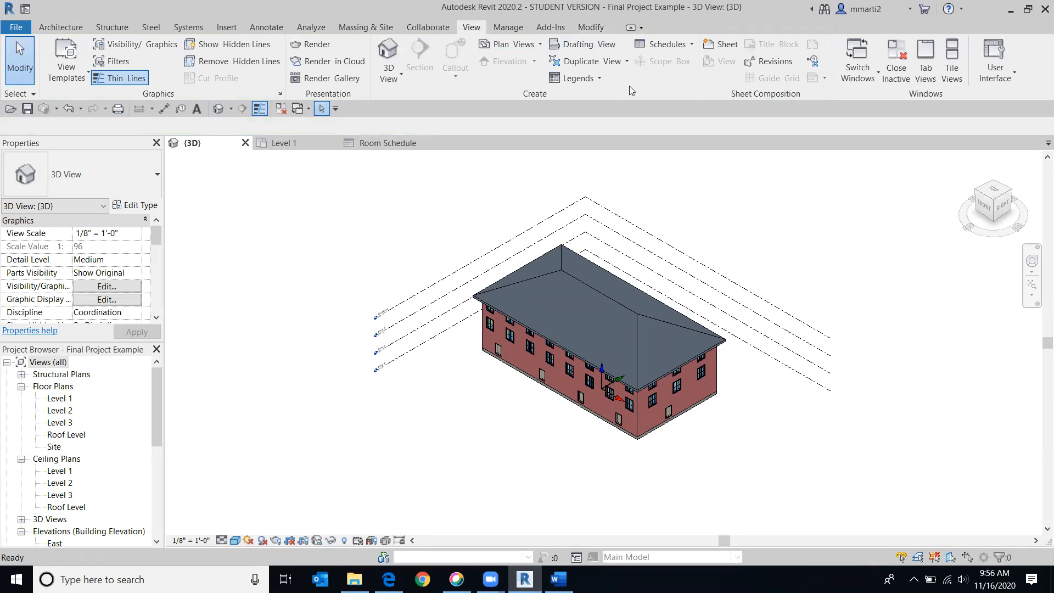
{"action": "left_click", "coordinate": [659, 44]}
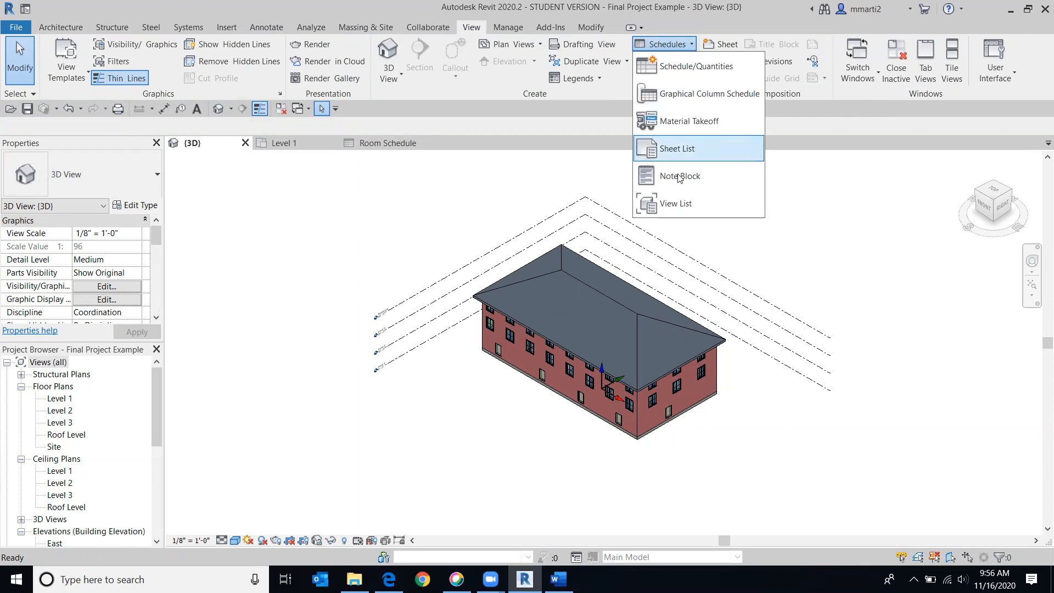
{"action": "left_click", "coordinate": [690, 143]}
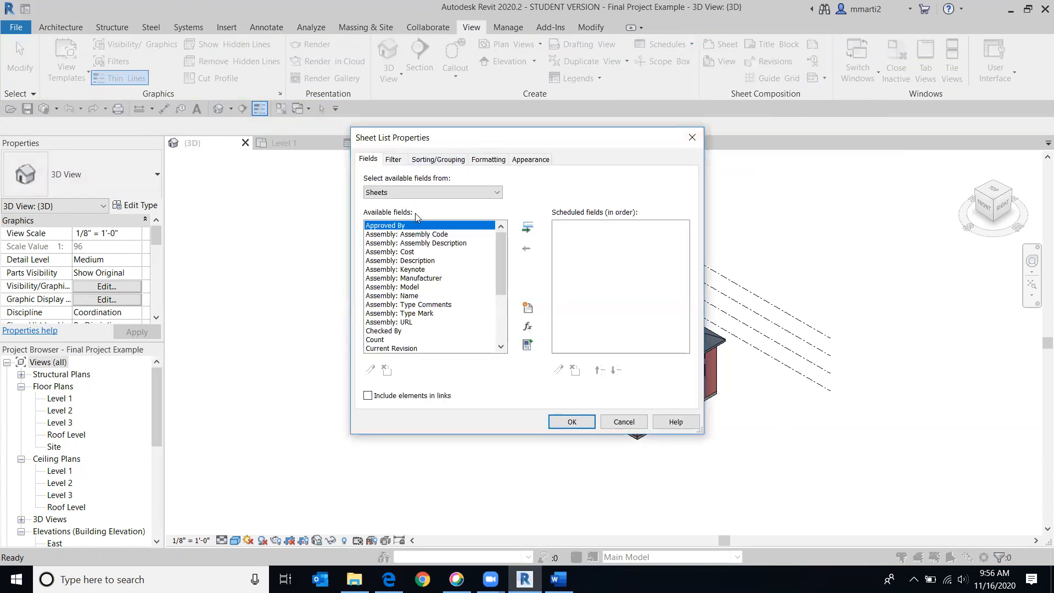
{"action": "left_click_drag", "start_coordinate": [498, 254], "coordinate": [498, 299]}
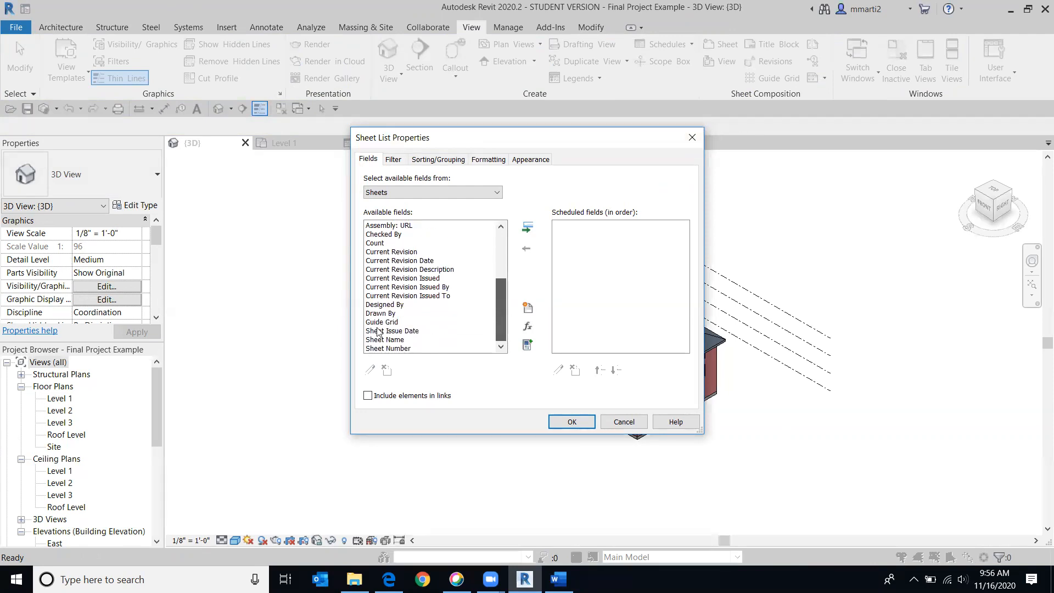
{"action": "double_click", "coordinate": [392, 350]}
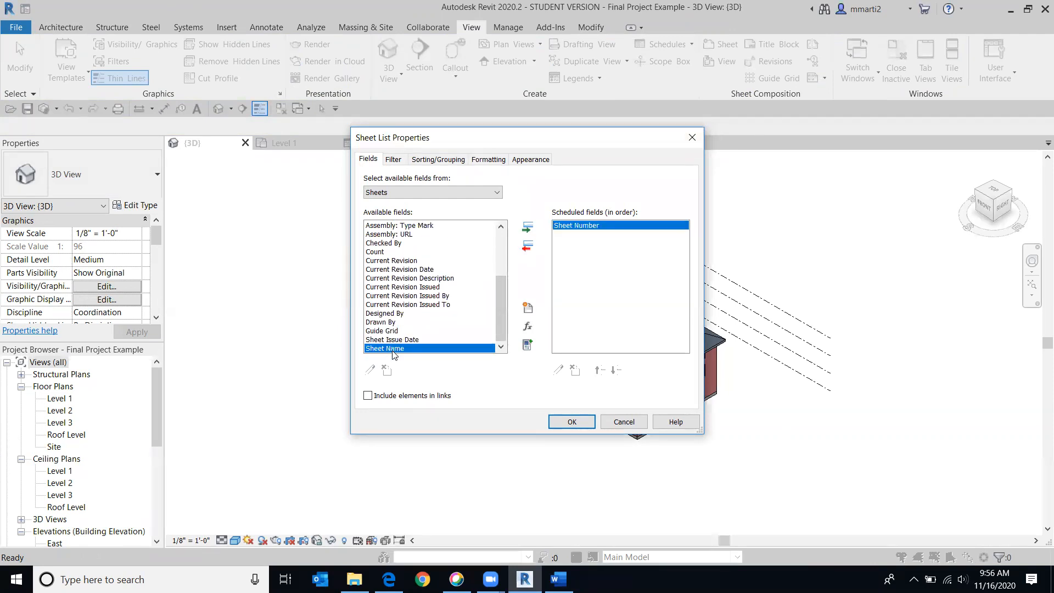
{"action": "double_click", "coordinate": [392, 349]}
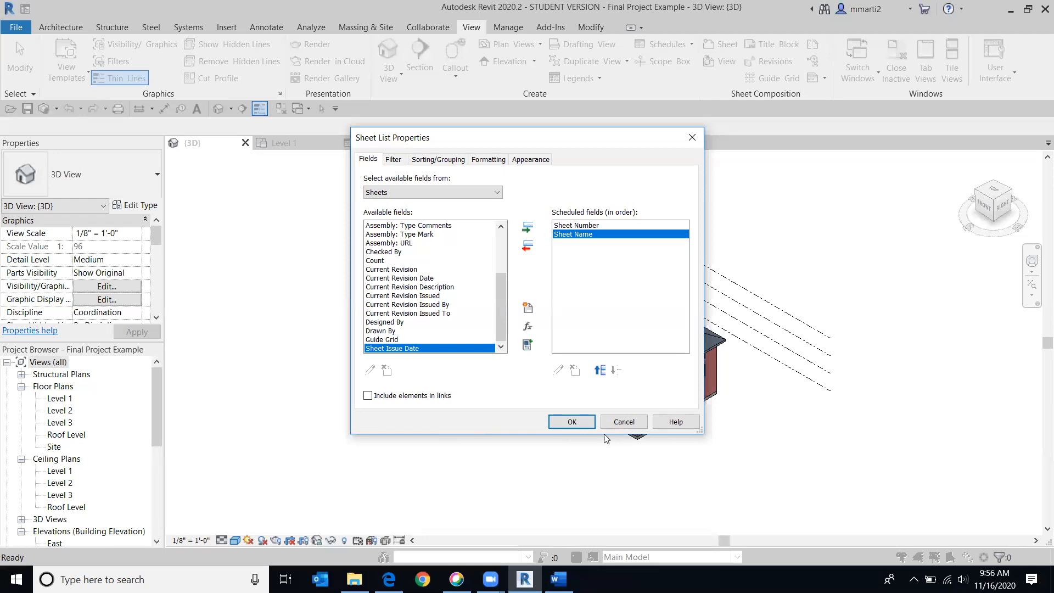
{"action": "left_click", "coordinate": [576, 421]}
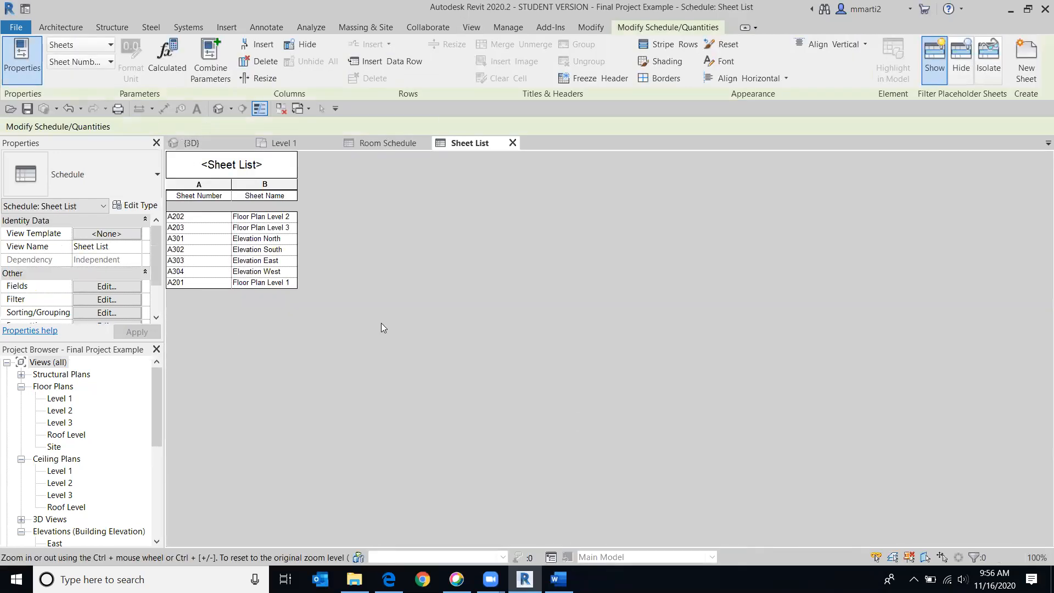
Review the project's sheets in the Project Browser and the Color Schemes items of the outline in Word, returning to Revit.
{"action": "left_click_drag", "start_coordinate": [155, 427], "coordinate": [155, 511]}
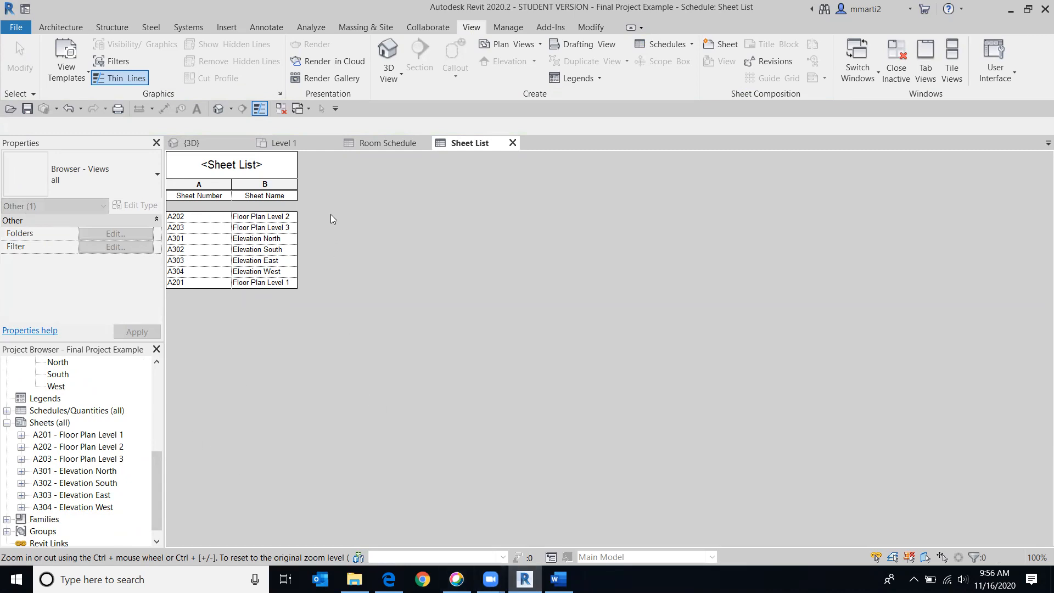
{"action": "left_click", "coordinate": [558, 579]}
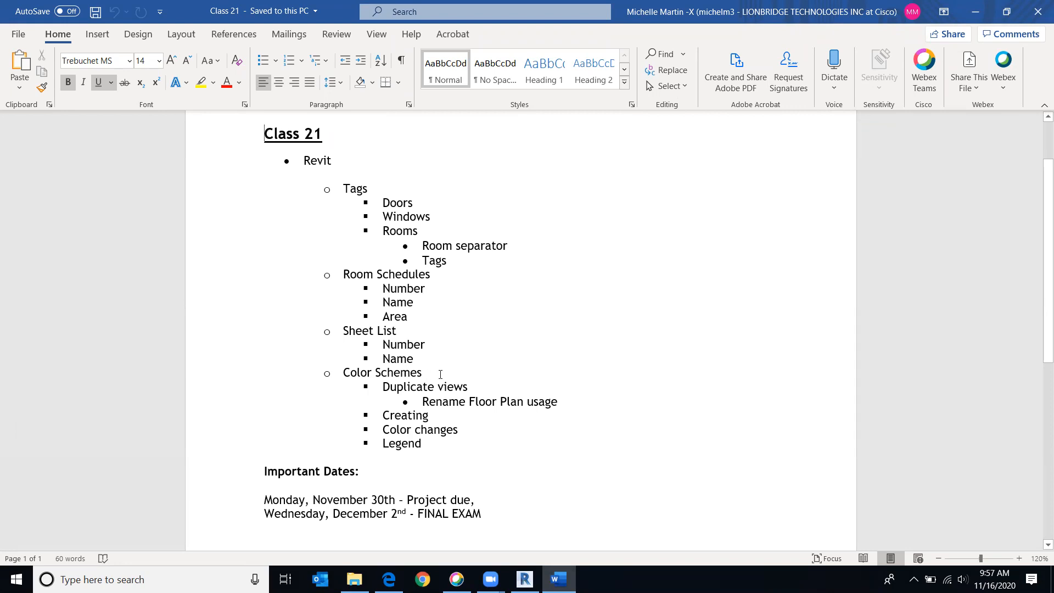
{"action": "left_click", "coordinate": [343, 371]}
{"action": "left_click", "coordinate": [525, 579]}
Open the Level 1 floor plan and duplicate the view without detailing.
{"action": "left_click_drag", "start_coordinate": [157, 491], "coordinate": [157, 406]}
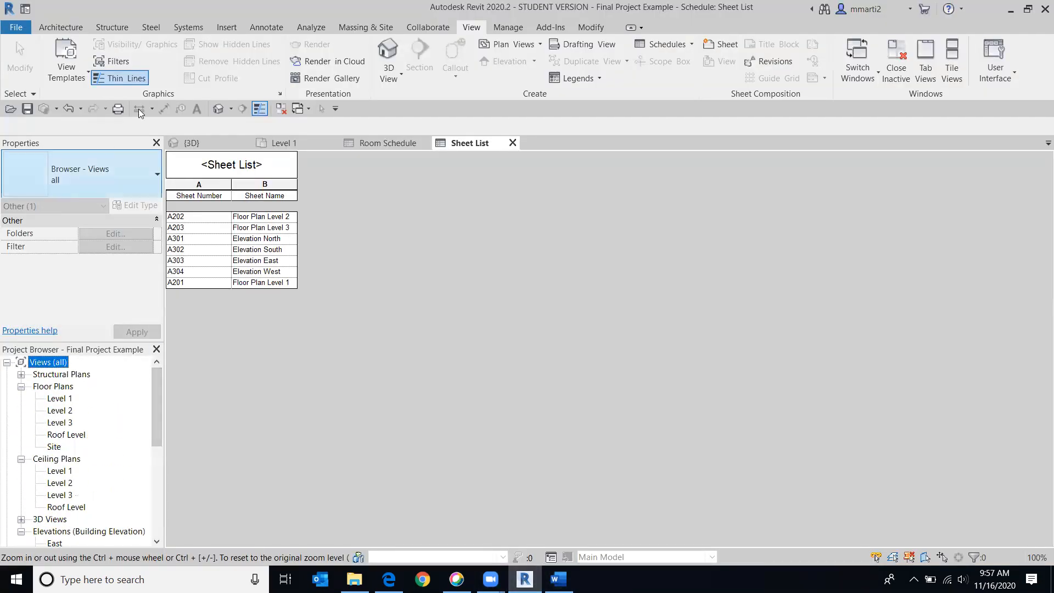
{"action": "left_click", "coordinate": [60, 398]}
{"action": "double_click", "coordinate": [60, 399]}
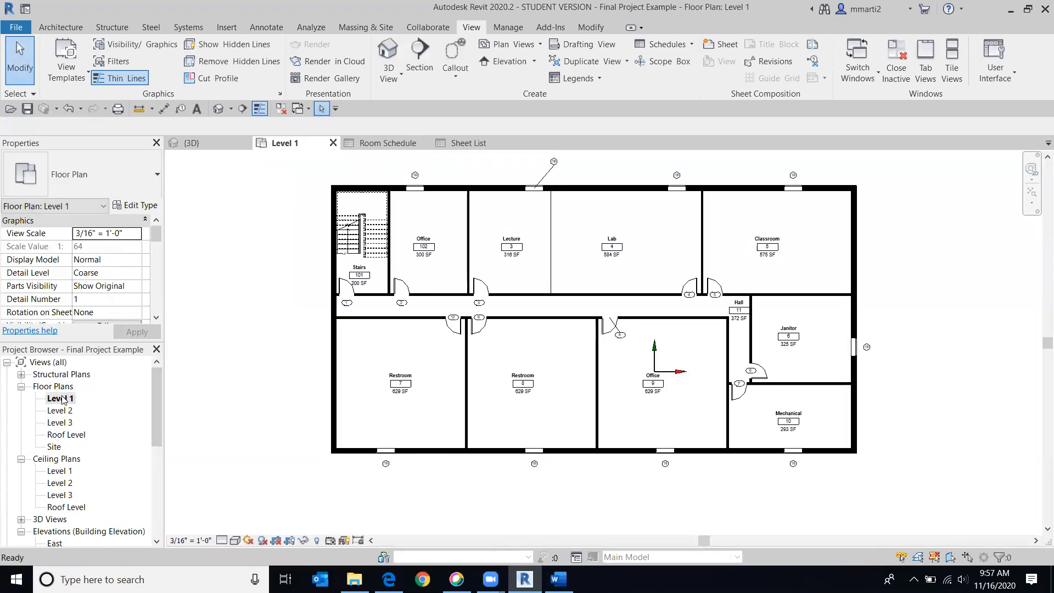
{"action": "right_click", "coordinate": [64, 400]}
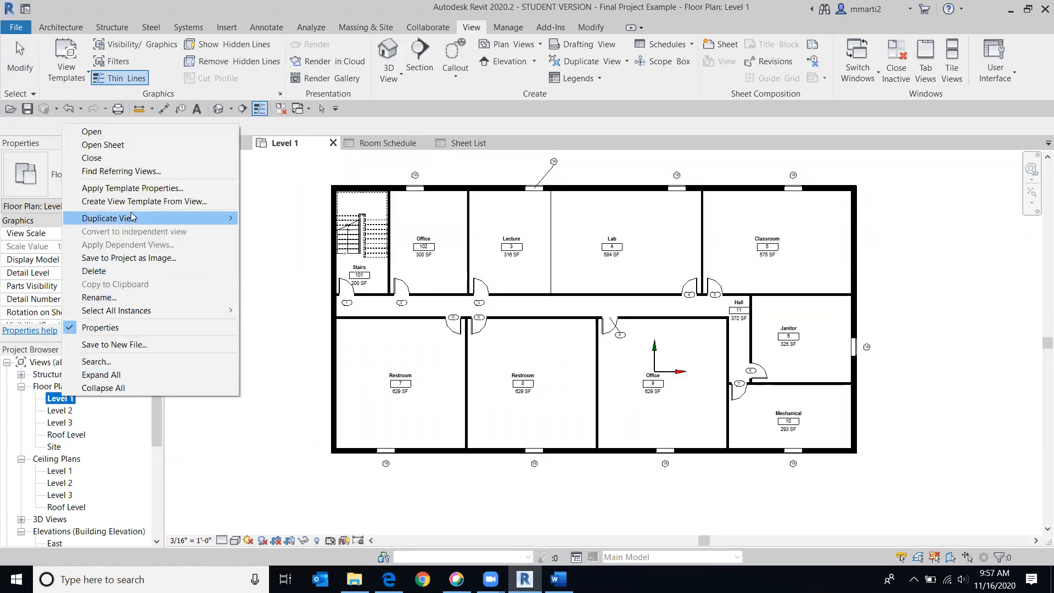
{"action": "mouse_move", "coordinate": [159, 218]}
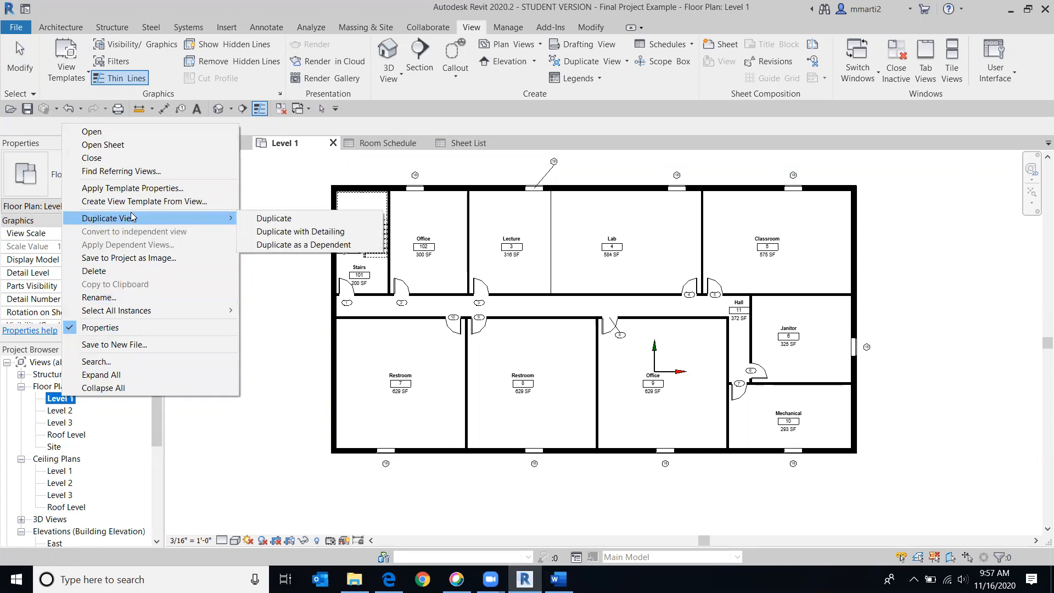
{"action": "left_click", "coordinate": [269, 218]}
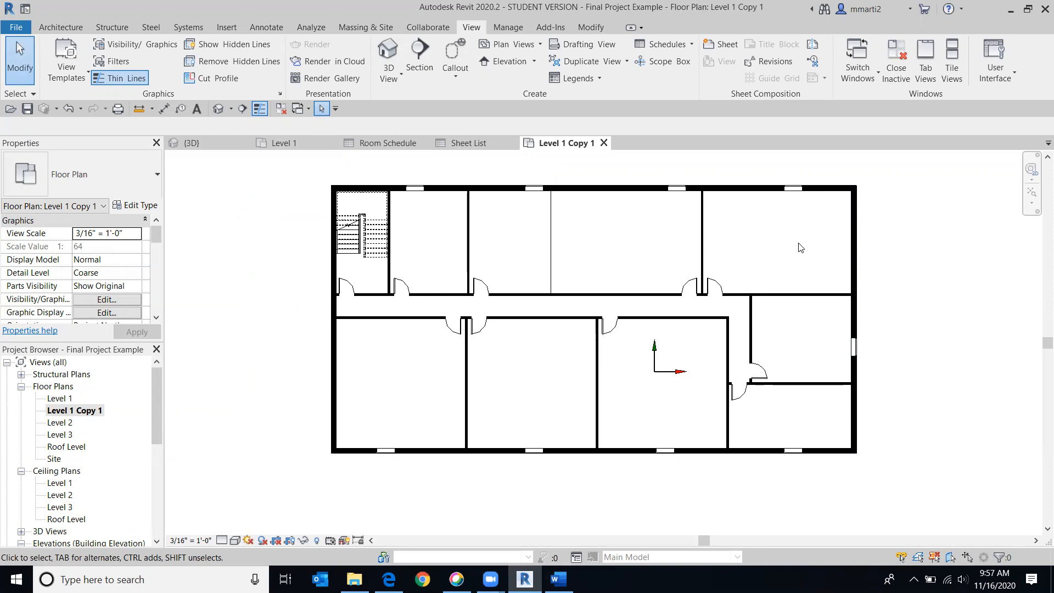
{"action": "scroll", "coordinate": [790, 256], "scroll_direction": "down", "scroll_amount": 1}
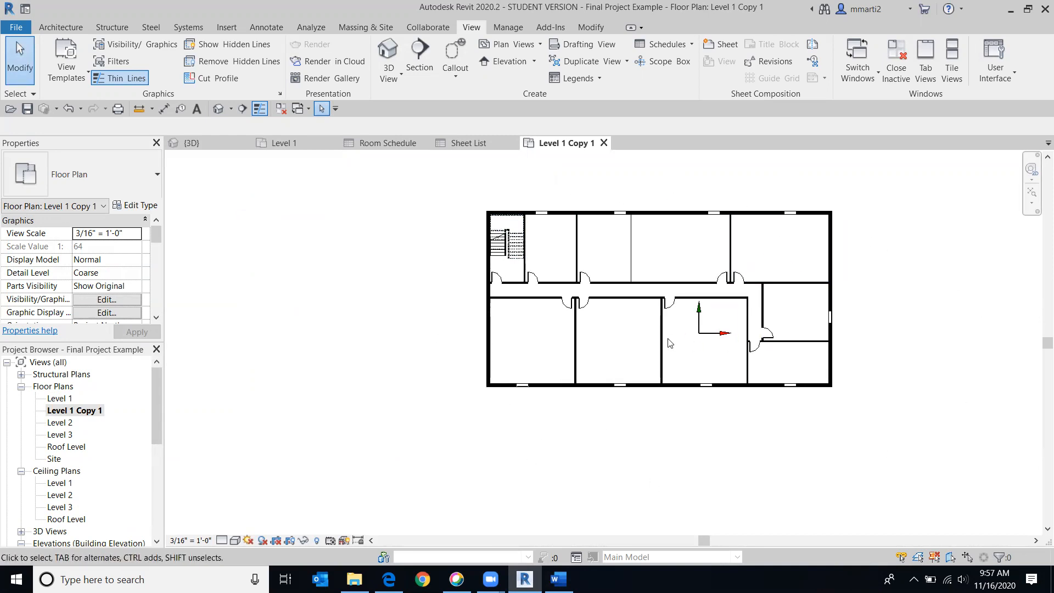
Duplicate the Level 1 floor plan view with detailing.
{"action": "right_click", "coordinate": [59, 400]}
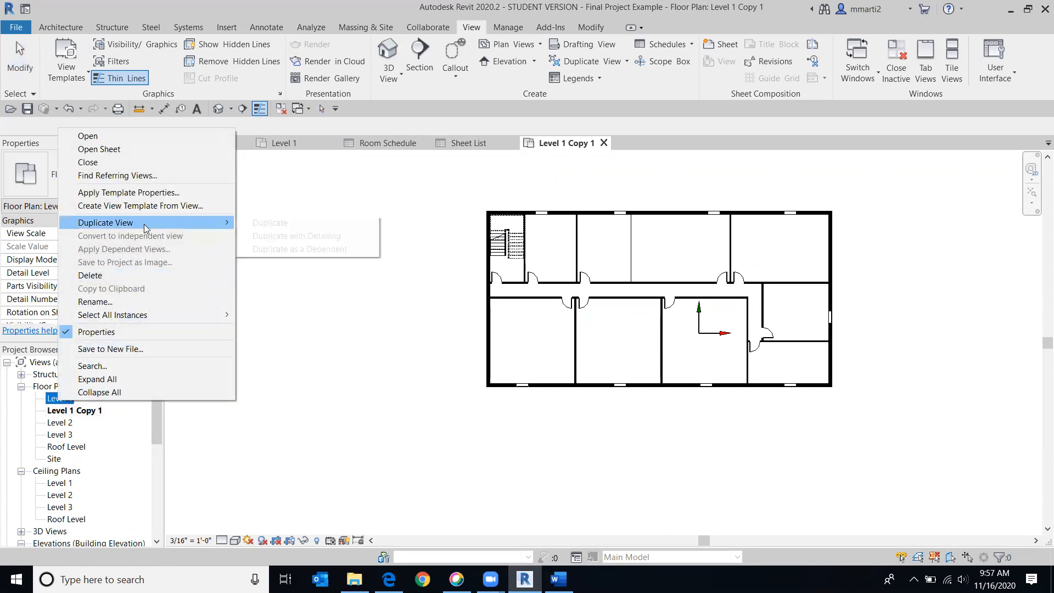
{"action": "mouse_move", "coordinate": [217, 222]}
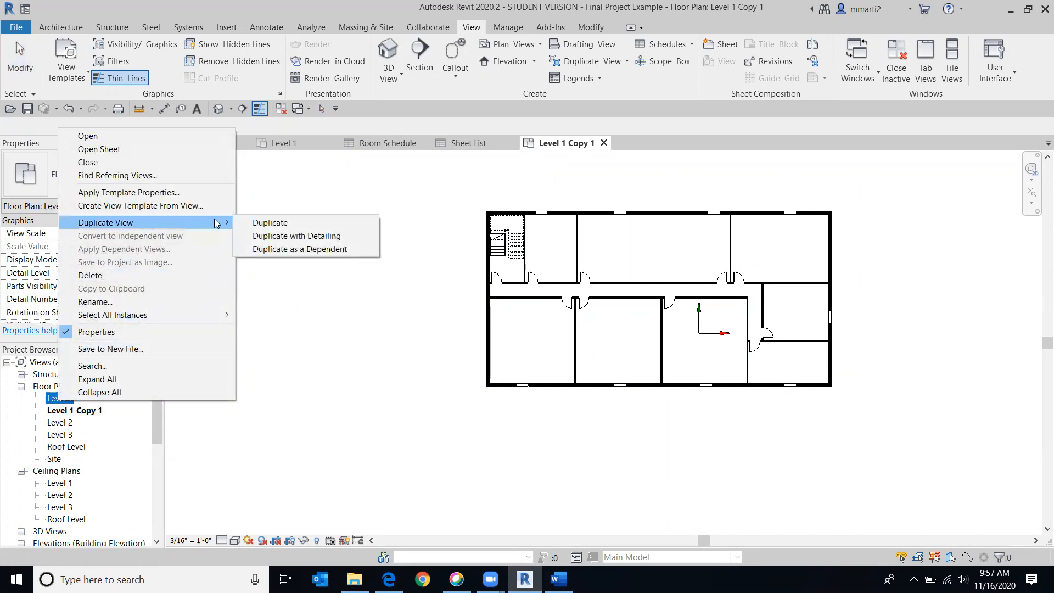
{"action": "left_click", "coordinate": [277, 237]}
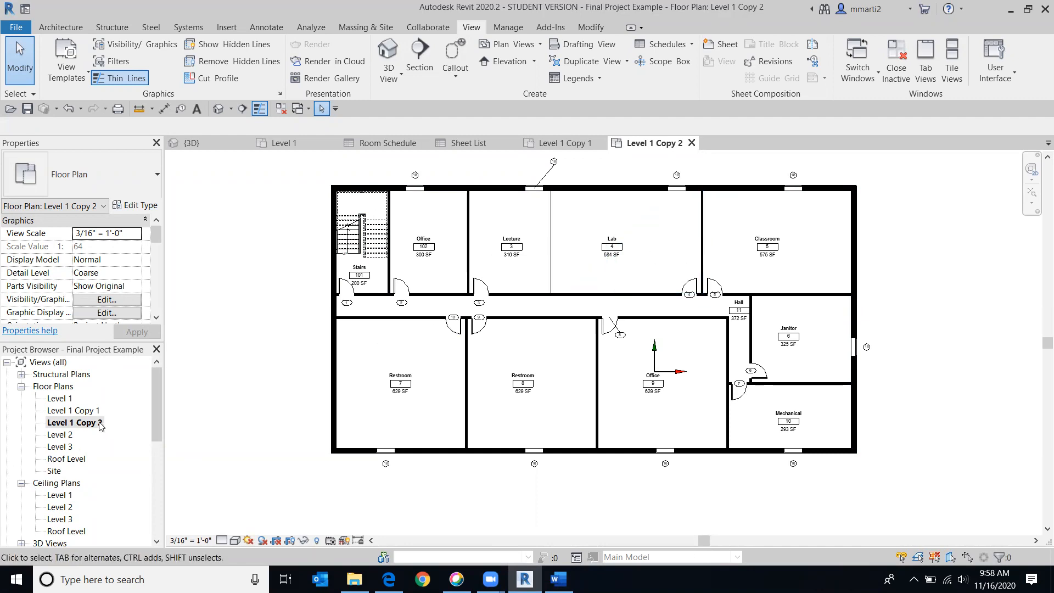
{"action": "right_click", "coordinate": [63, 400]}
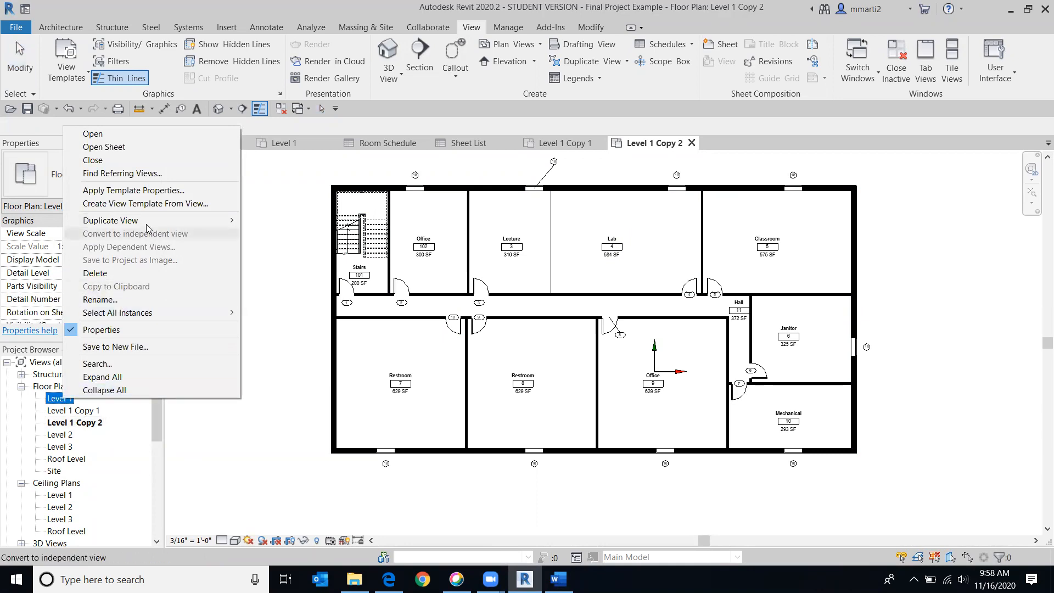
{"action": "mouse_move", "coordinate": [181, 221]}
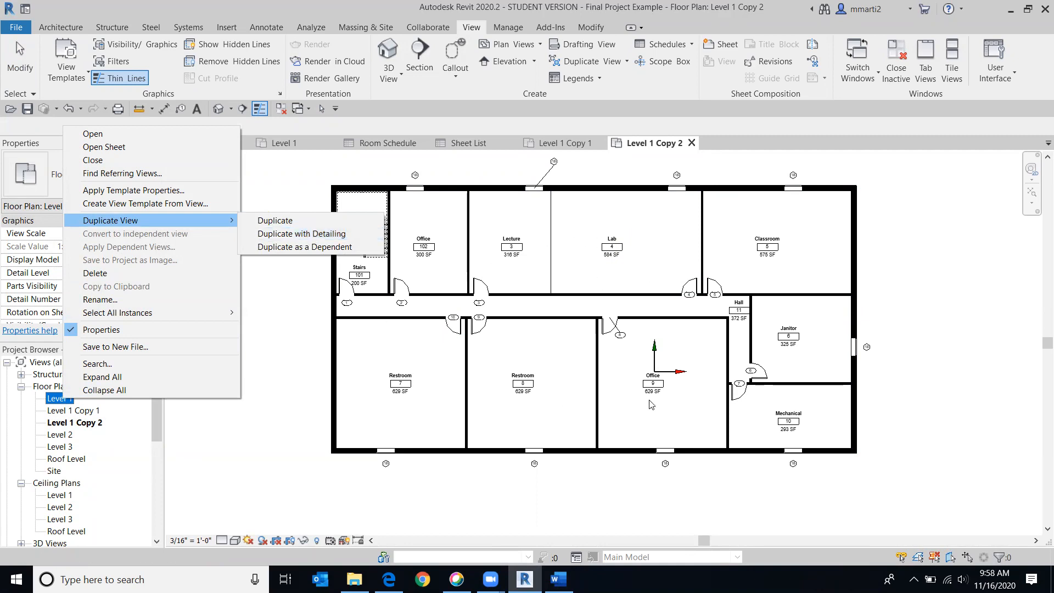
{"action": "left_click", "coordinate": [237, 479]}
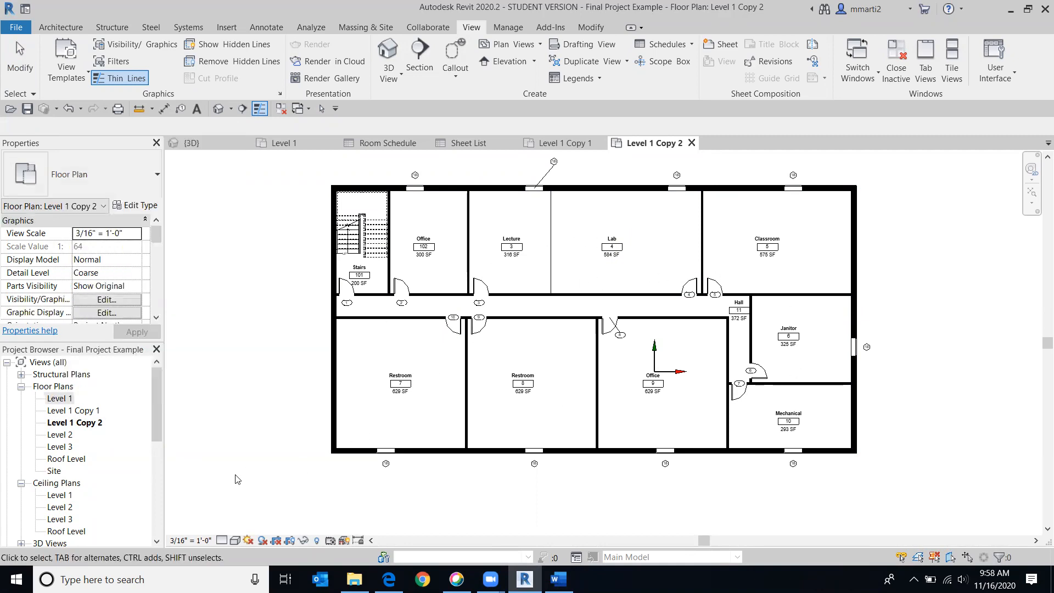
Rename the detailed Level 1 floor plan copy as Level 1 Room Usage.
{"action": "right_click", "coordinate": [90, 424]}
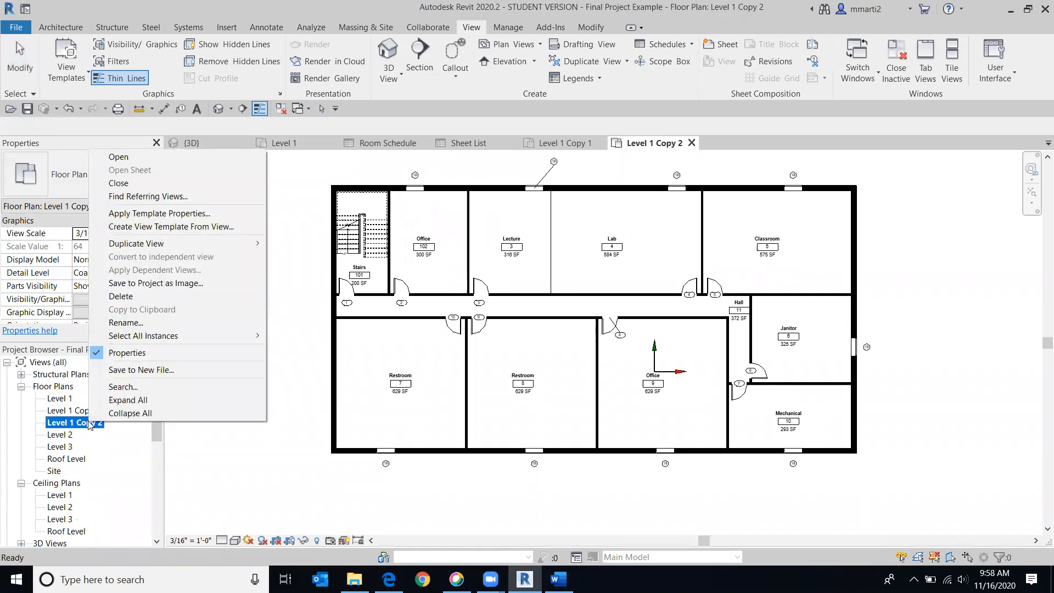
{"action": "left_click", "coordinate": [139, 325]}
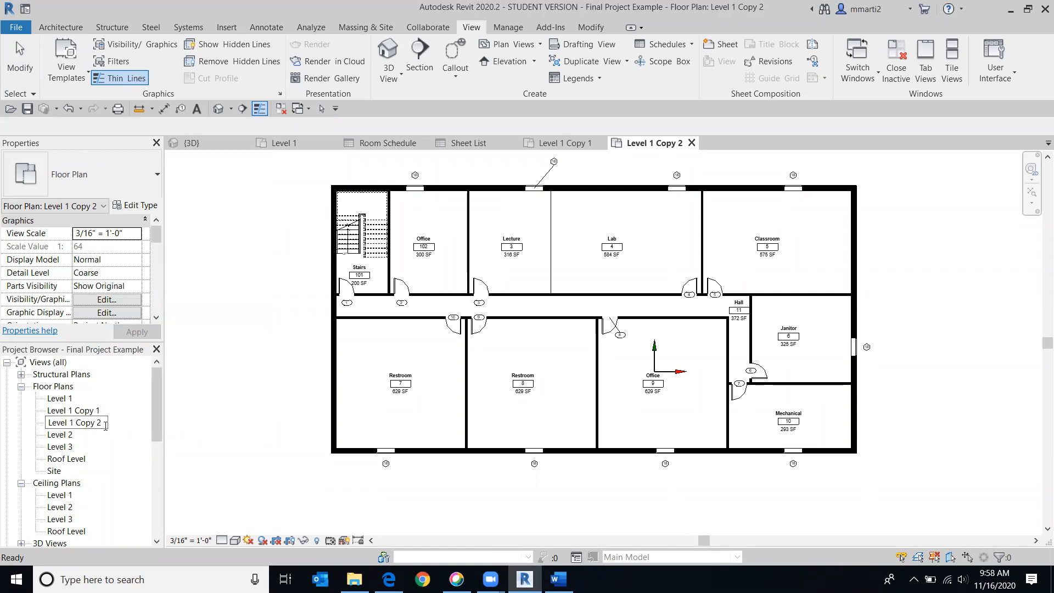
{"action": "key", "text": "BackSpace"}
{"action": "key", "text": "BackSpace"}
{"action": "key", "text": "BackSpace"}
{"action": "key", "text": "BackSpace"}
{"action": "key", "text": "BackSpace"}
{"action": "key", "text": "BackSpace"}
{"action": "type", "text": "Co"}
{"action": "key", "text": "BackSpace"}
{"action": "key", "text": "BackSpace"}
{"action": "type", "text": "Room Usage"}
{"action": "left_click", "coordinate": [264, 450]}
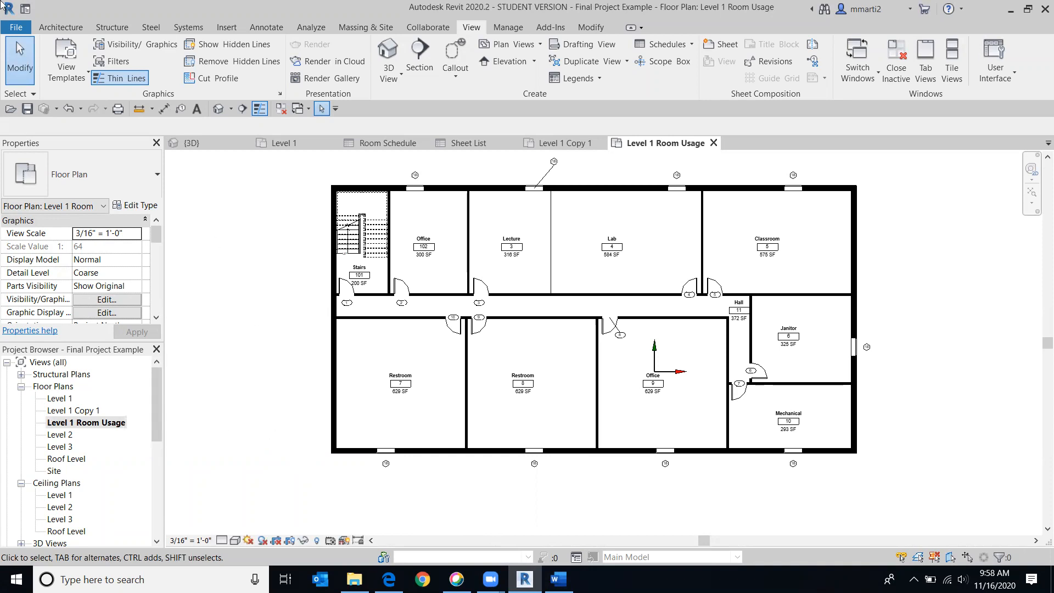
Open the color schemes, choose the Name scheme in the Rooms category, and title its legend Room Usage.
{"action": "left_click", "coordinate": [51, 30]}
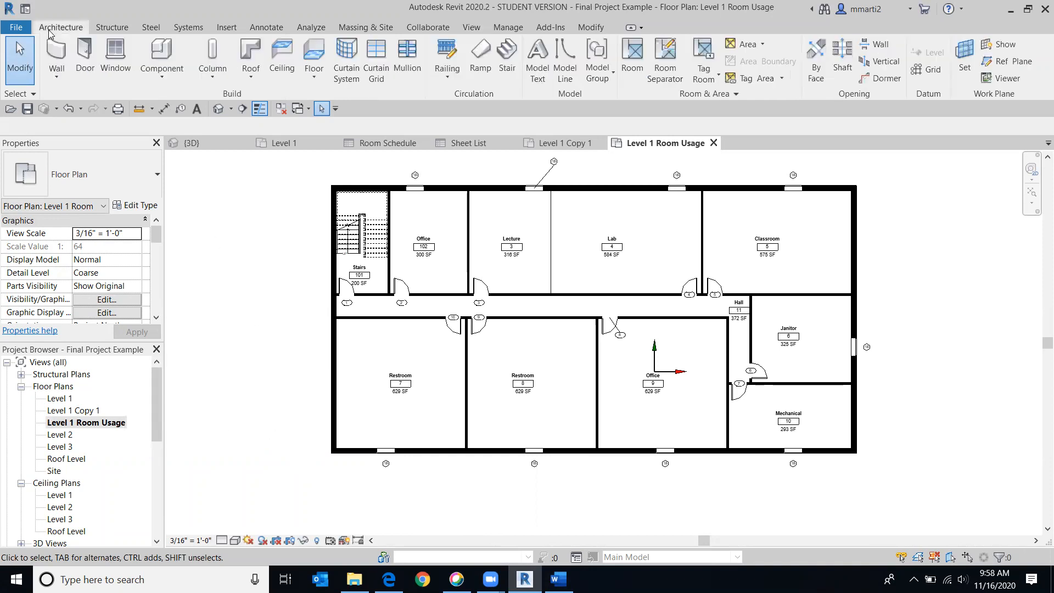
{"action": "left_click", "coordinate": [709, 93]}
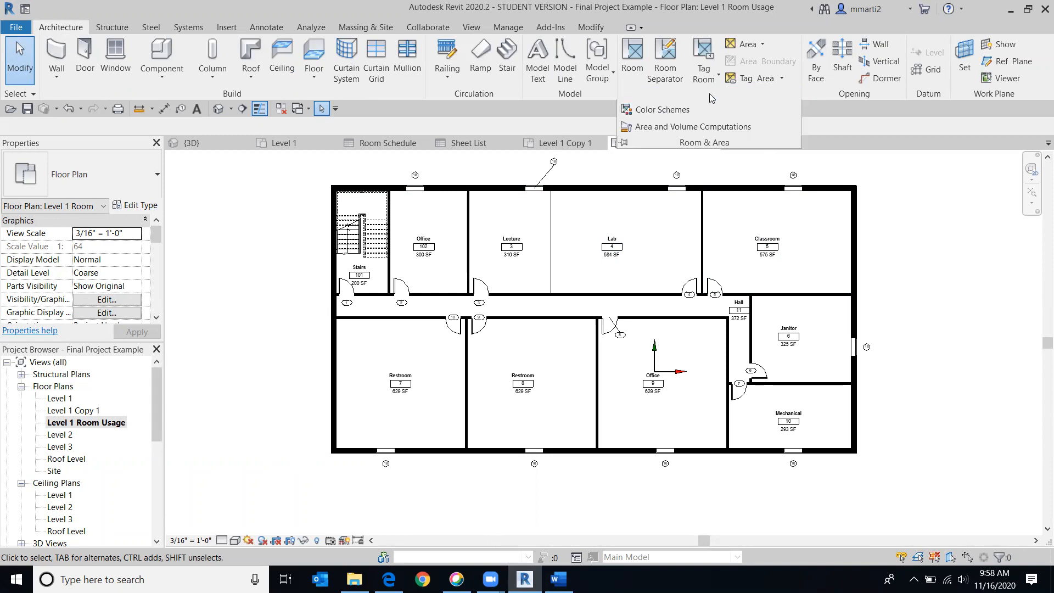
{"action": "left_click", "coordinate": [665, 109]}
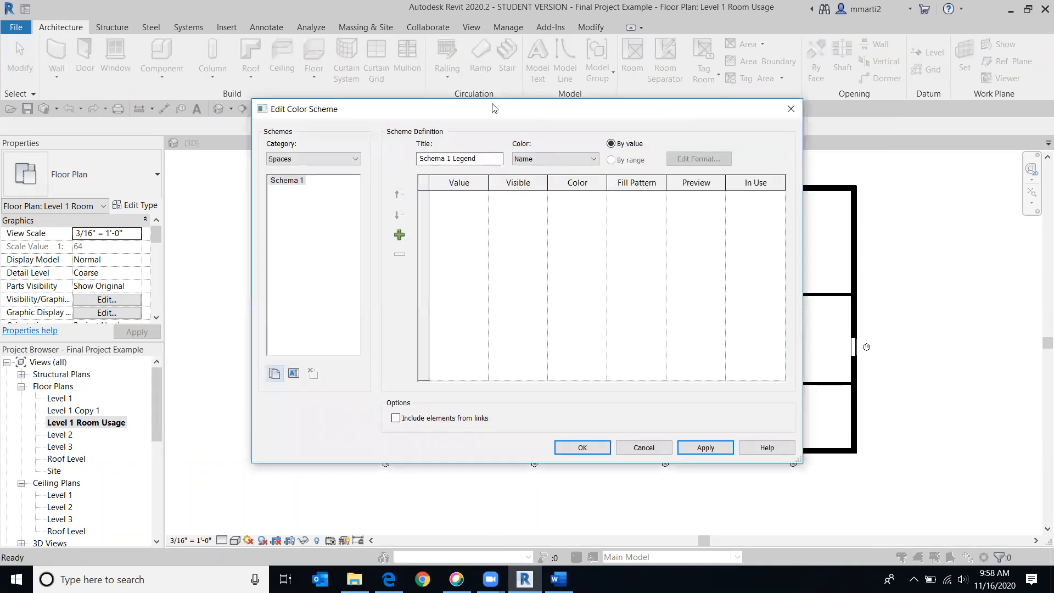
{"action": "left_click_drag", "start_coordinate": [496, 110], "coordinate": [603, 173]}
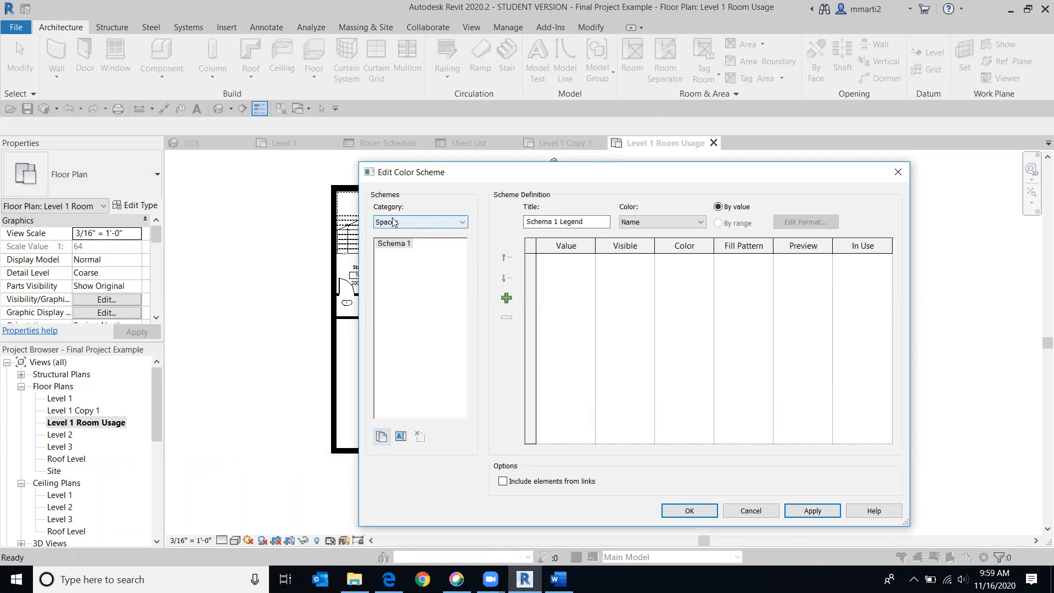
{"action": "left_click", "coordinate": [460, 222]}
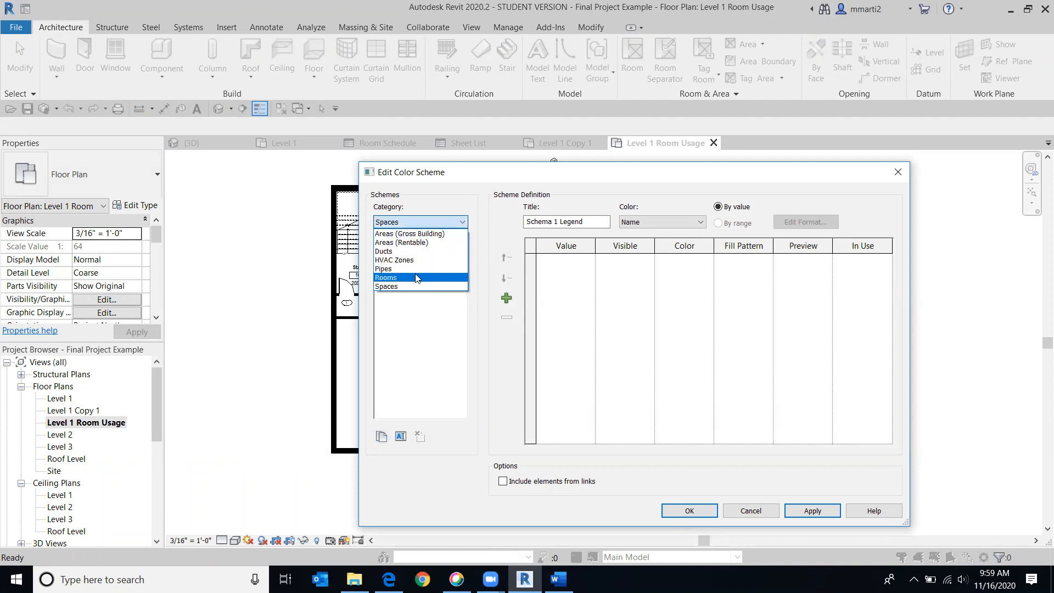
{"action": "left_click", "coordinate": [415, 278]}
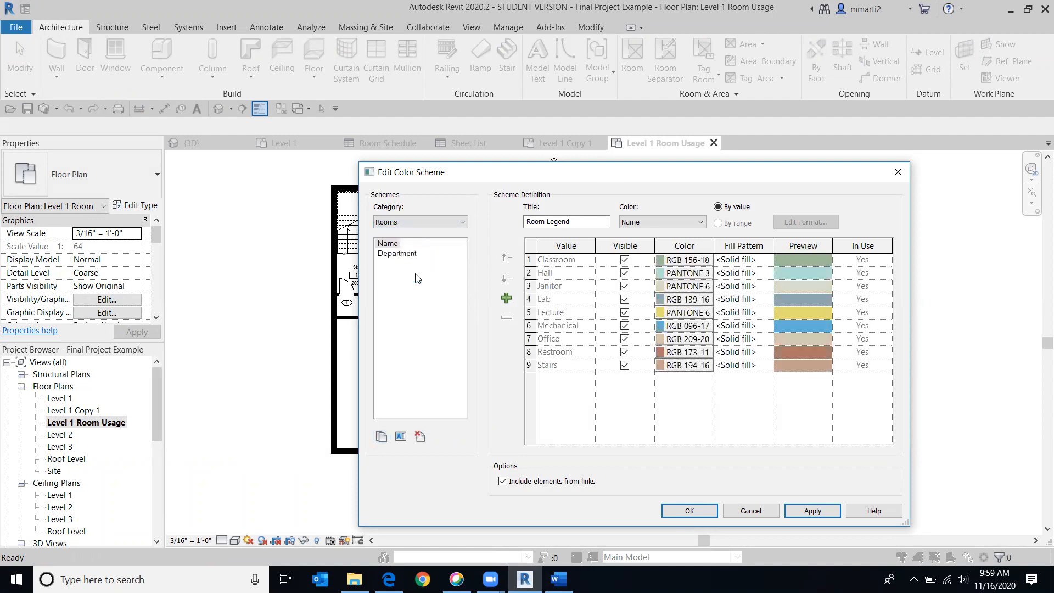
{"action": "left_click", "coordinate": [386, 244]}
{"action": "left_click_drag", "start_coordinate": [579, 225], "coordinate": [502, 215]}
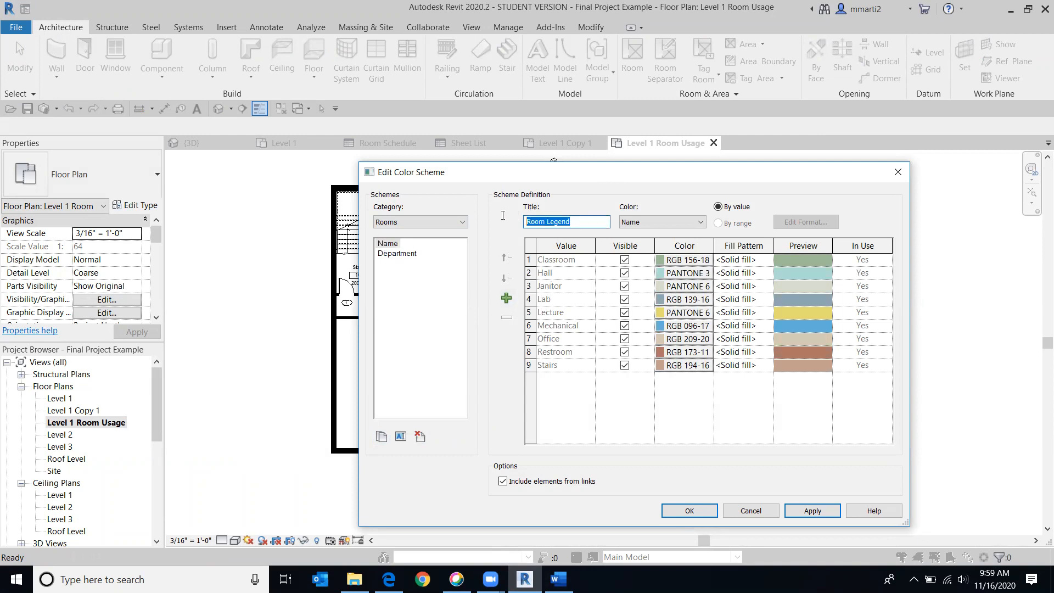
{"action": "type", "text": "Ro"}
{"action": "left_click", "coordinate": [765, 260]}
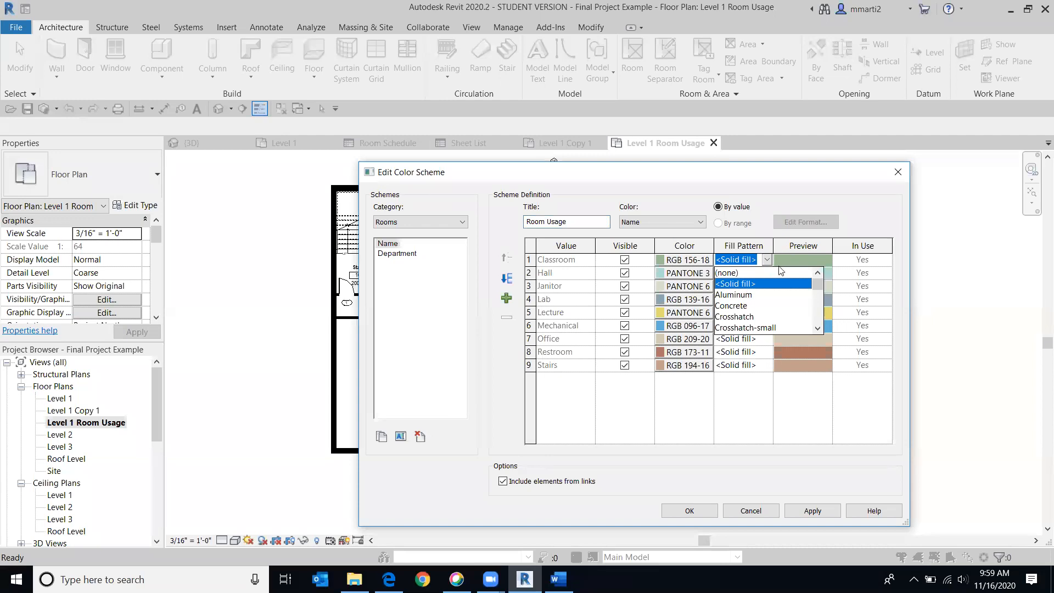
{"action": "left_click", "coordinate": [765, 260]}
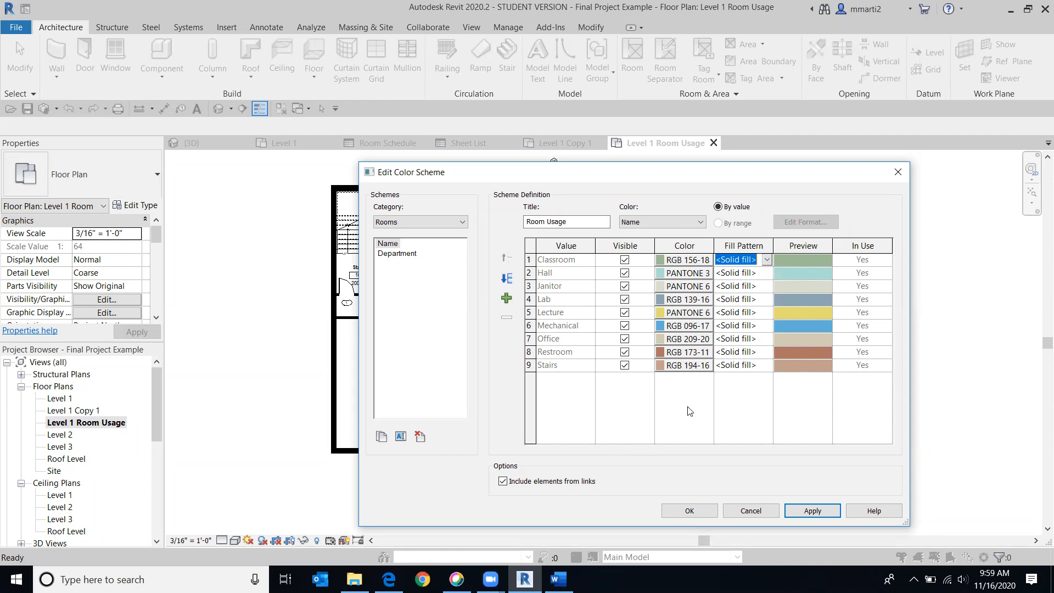
Set the Stairs color in the room scheme to light orange, RGB 255-214-193.
{"action": "left_click", "coordinate": [693, 366]}
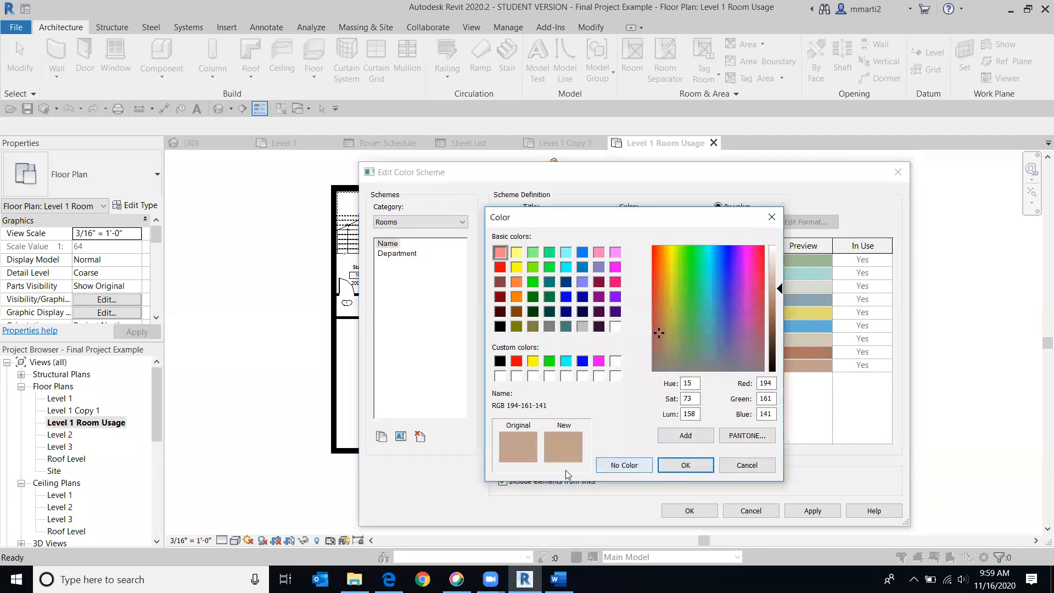
{"action": "left_click", "coordinate": [516, 282]}
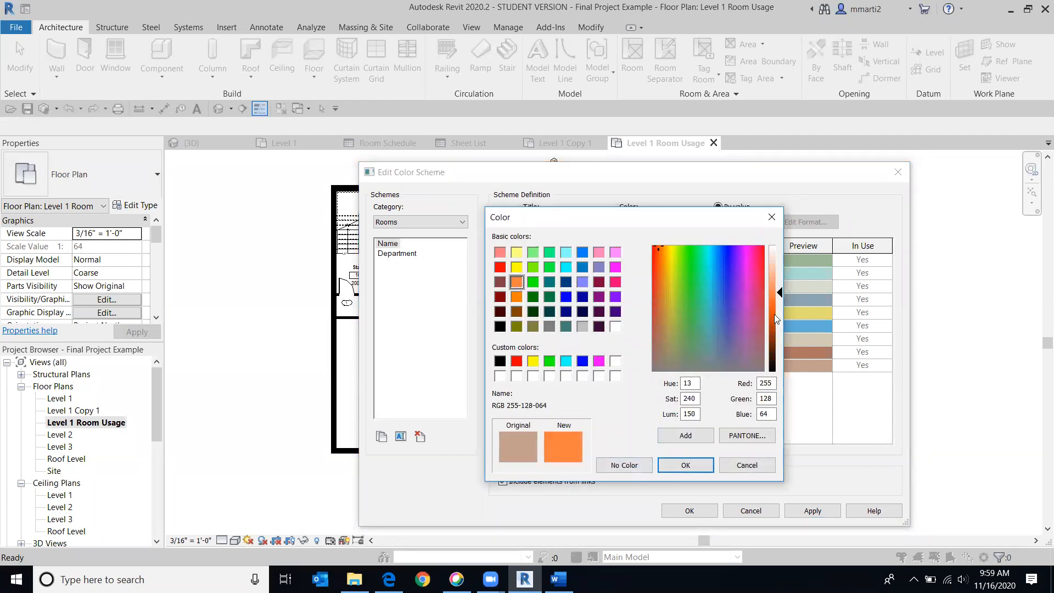
{"action": "left_click_drag", "start_coordinate": [781, 292], "coordinate": [781, 260]}
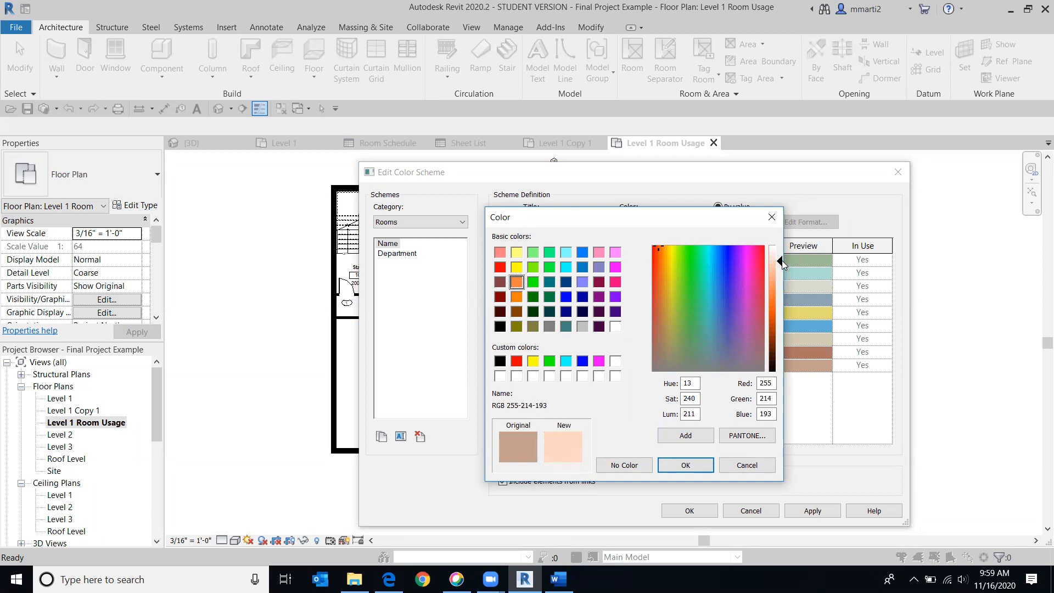
{"action": "left_click", "coordinate": [685, 465]}
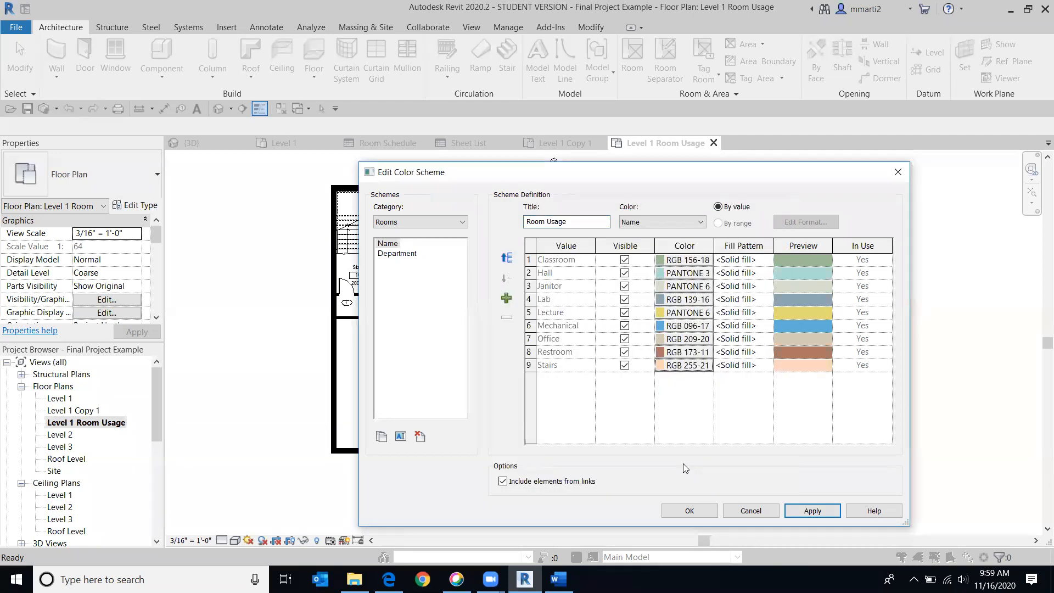
Set the Restroom color in the scheme to pale lavender, RGB 221-221-255.
{"action": "left_click", "coordinate": [684, 351]}
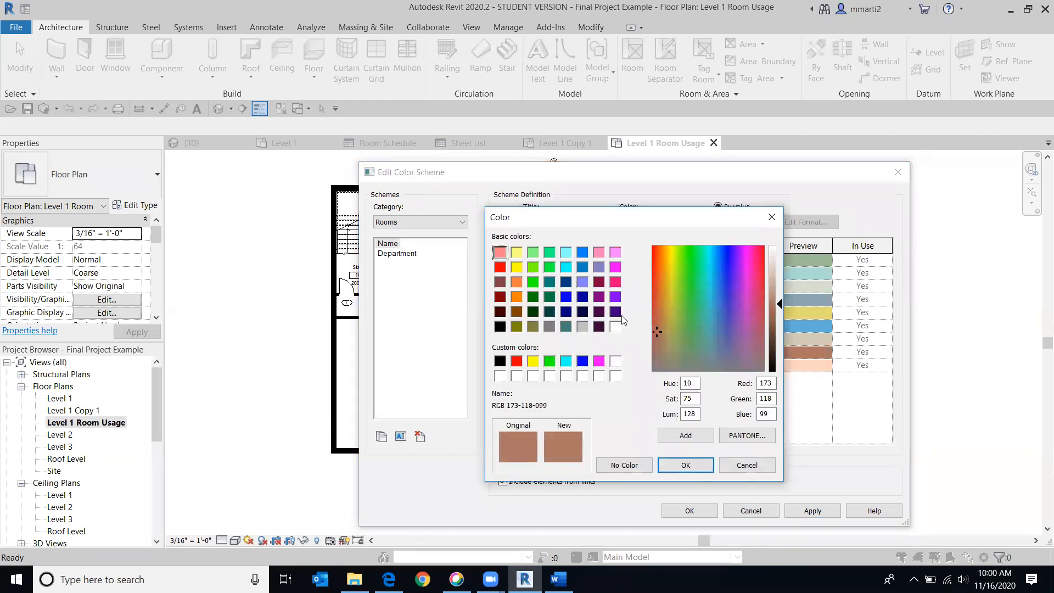
{"action": "left_click", "coordinate": [582, 281]}
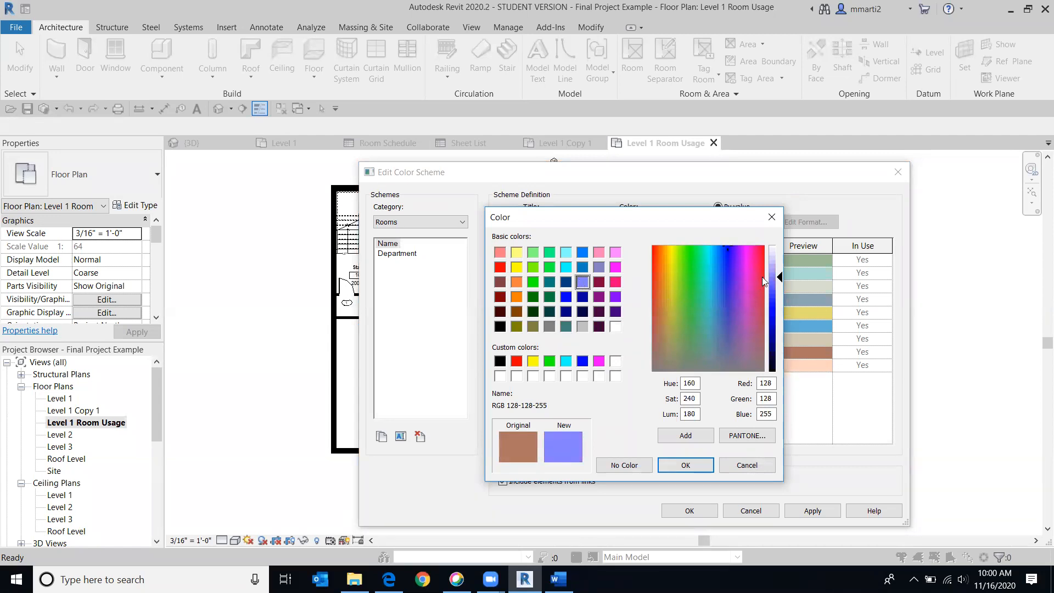
{"action": "left_click_drag", "start_coordinate": [781, 280], "coordinate": [781, 254]}
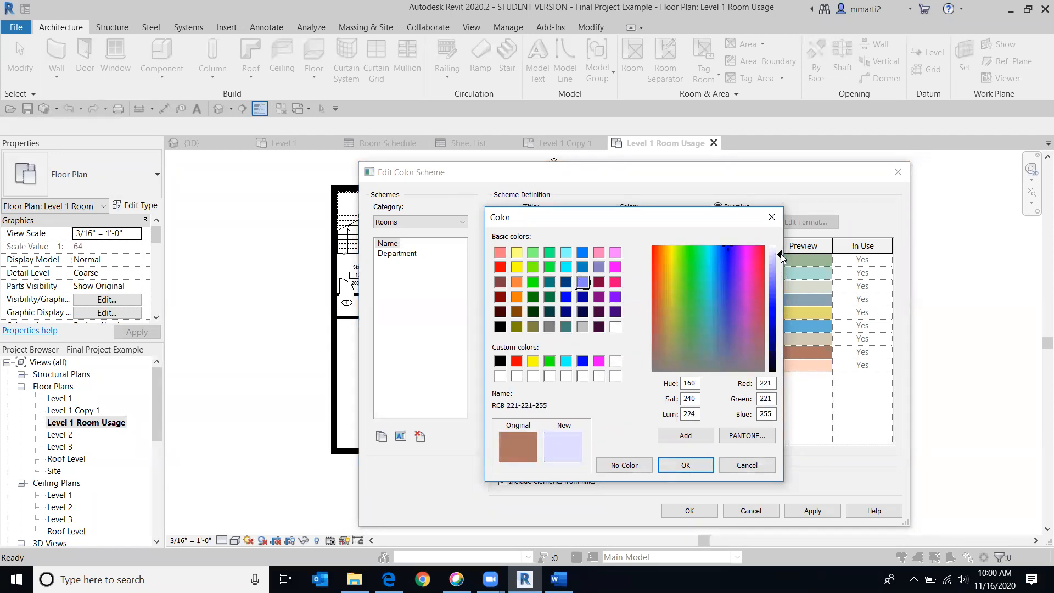
{"action": "left_click", "coordinate": [688, 465]}
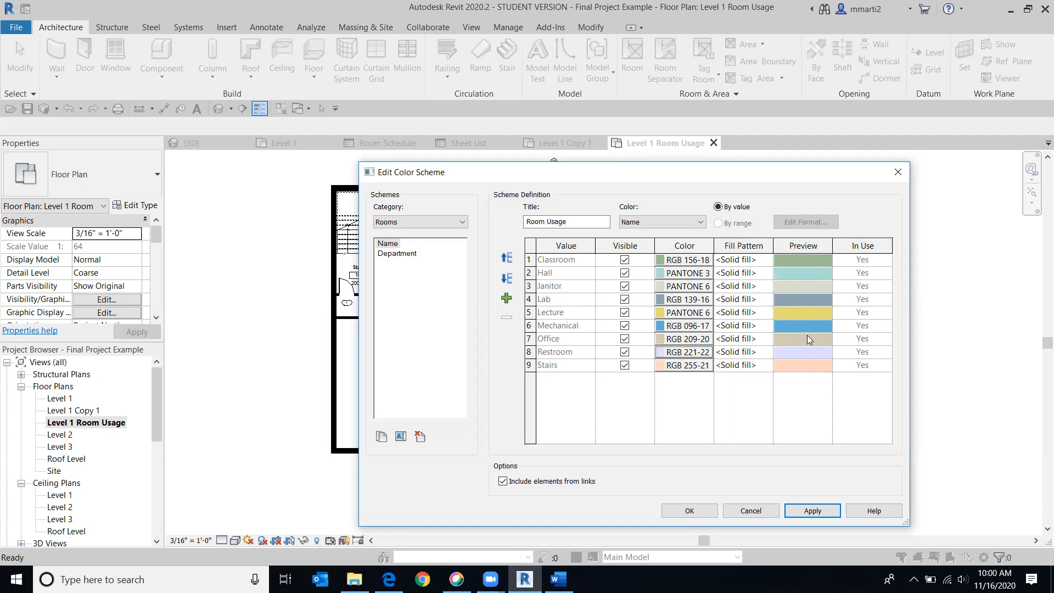
Set the Office color in the scheme to light red, RGB 255-113-113.
{"action": "left_click", "coordinate": [684, 339]}
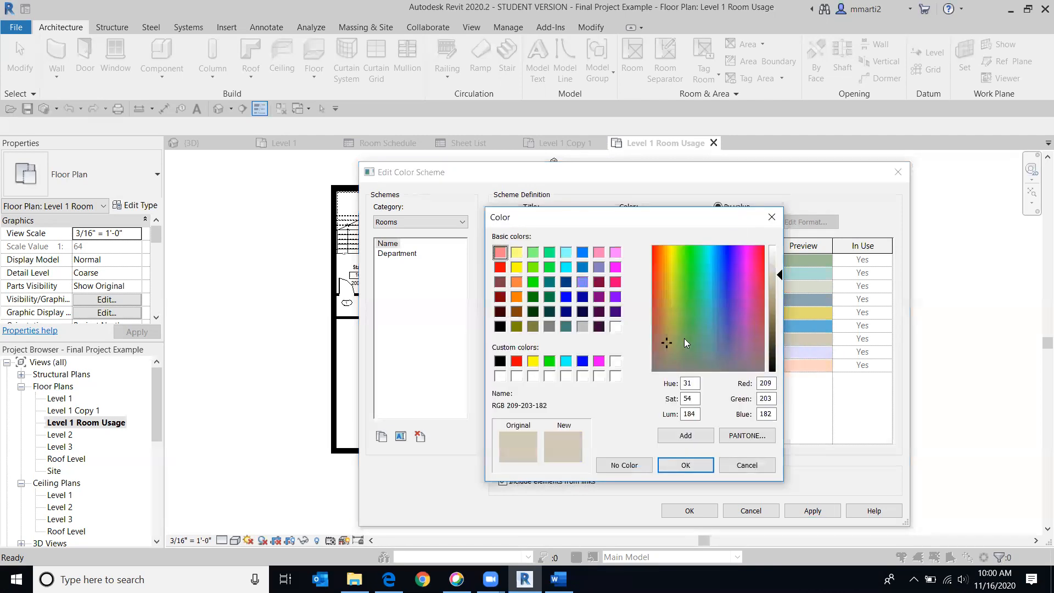
{"action": "left_click", "coordinate": [499, 267]}
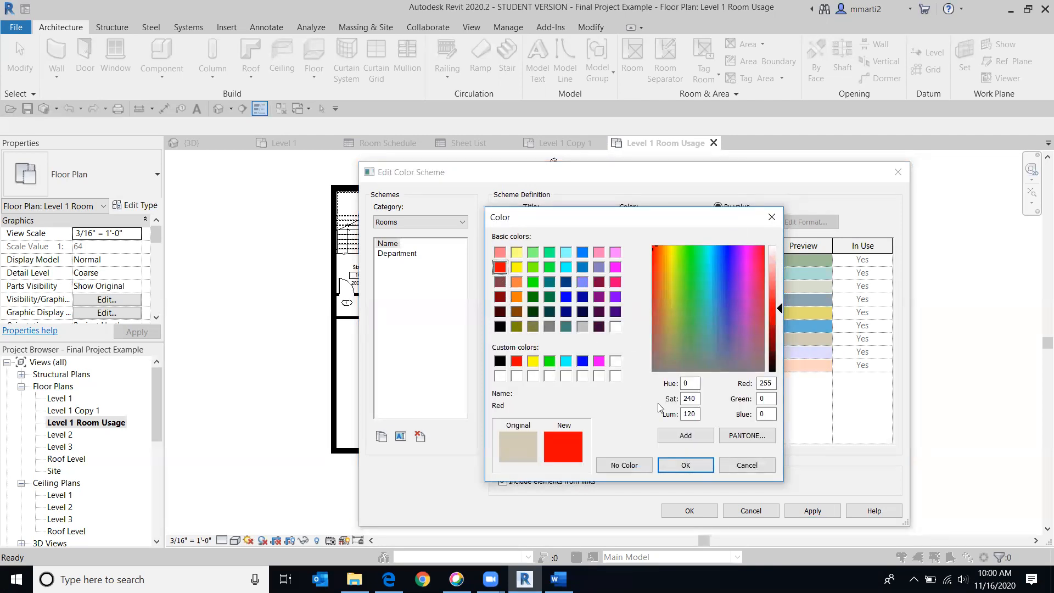
{"action": "left_click_drag", "start_coordinate": [782, 309], "coordinate": [781, 282]}
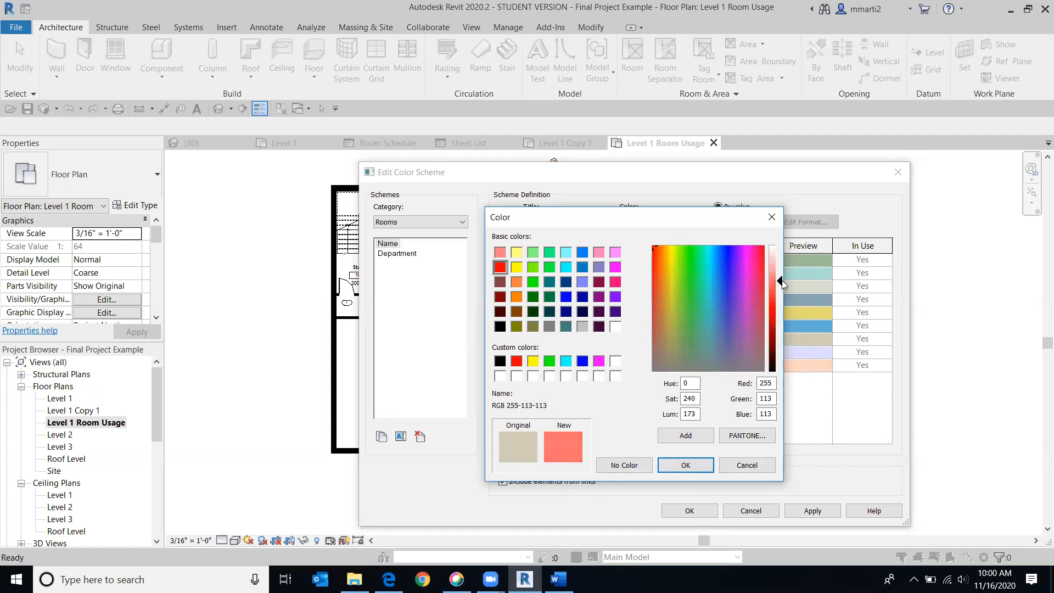
{"action": "left_click", "coordinate": [696, 464]}
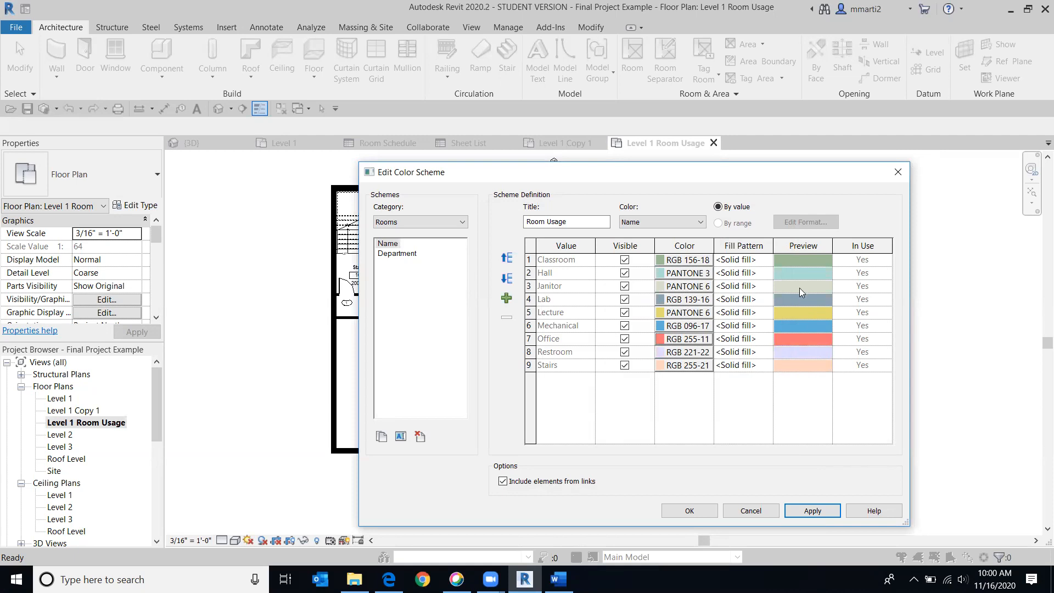
Set the Janitor color in the scheme to a light yellow-green and accept the color scheme edits.
{"action": "left_click", "coordinate": [698, 285]}
{"action": "left_click", "coordinate": [531, 267]}
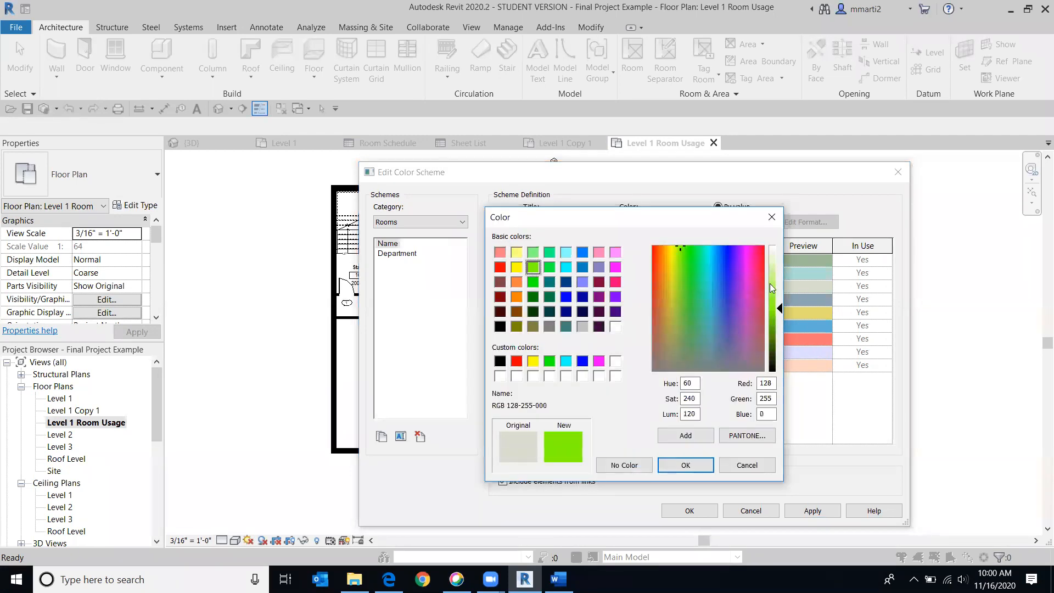
{"action": "left_click_drag", "start_coordinate": [782, 308], "coordinate": [780, 266]}
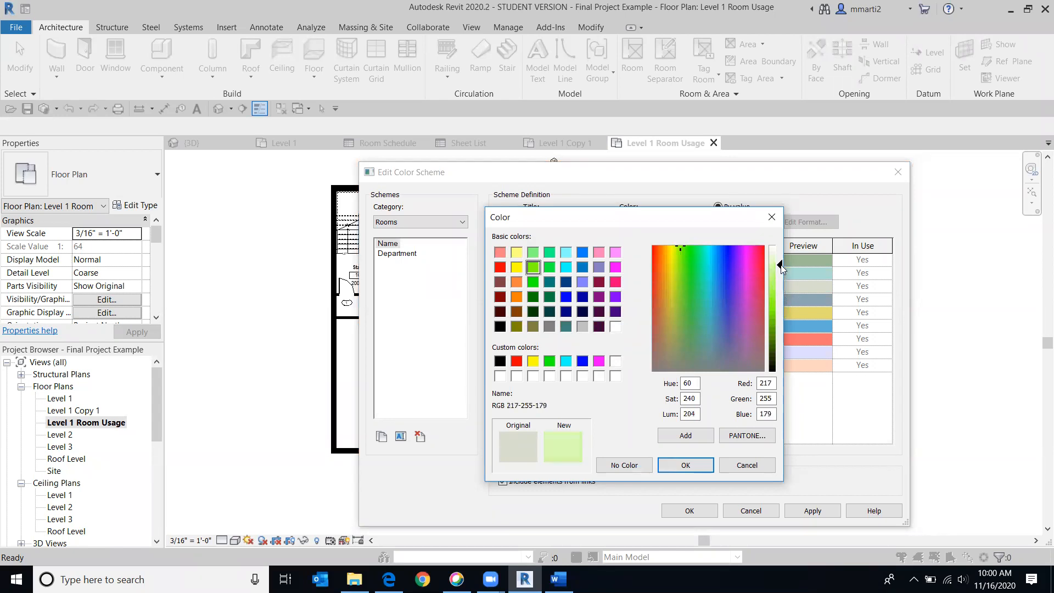
{"action": "left_click", "coordinate": [685, 465]}
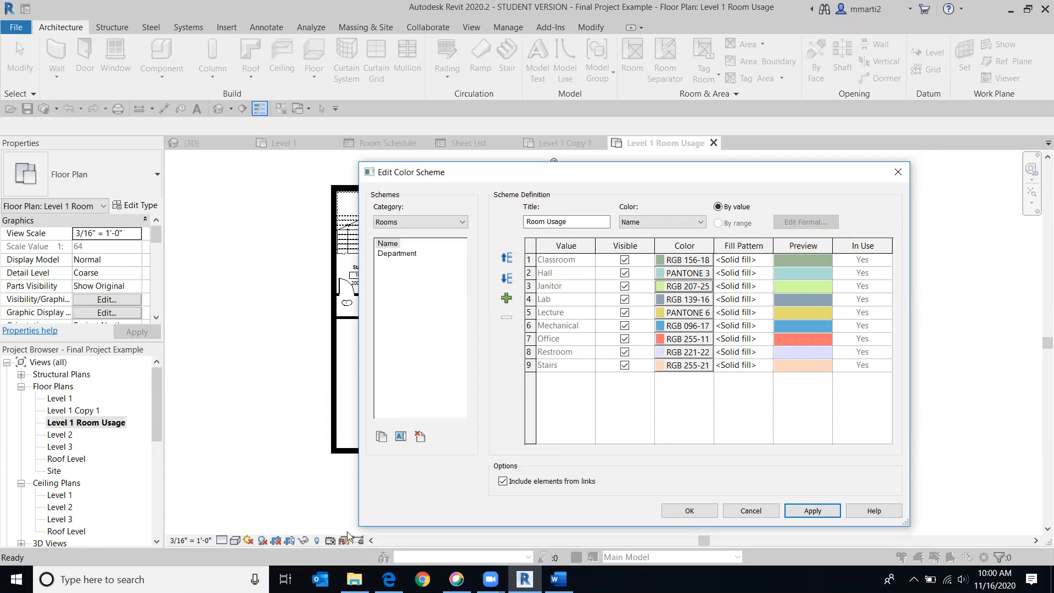
{"action": "left_click", "coordinate": [679, 515]}
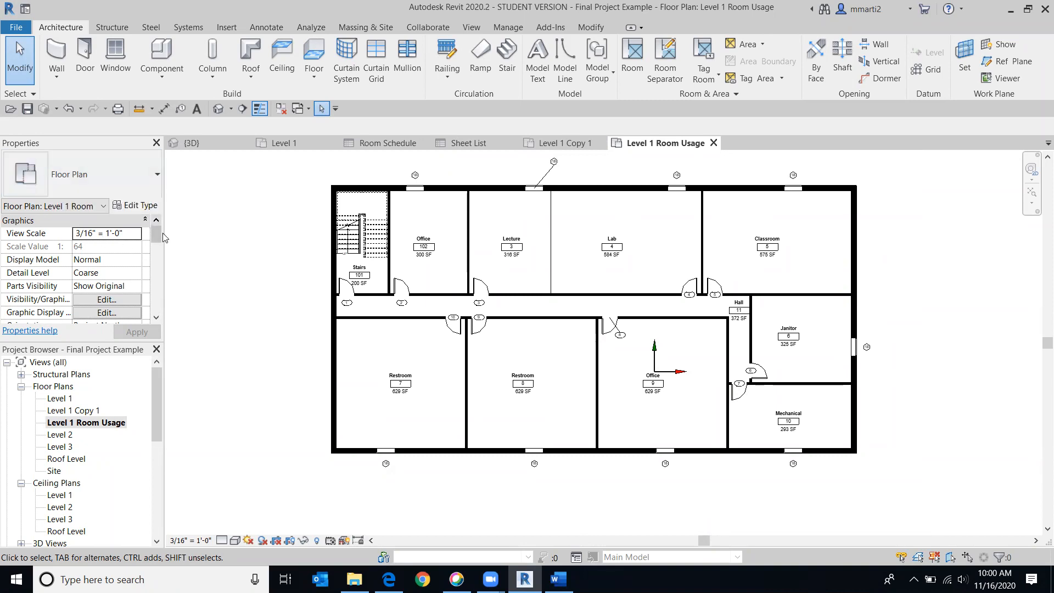
Apply the Rooms color scheme Name, titled Room Usage, to the Level 1 Room Usage view.
{"action": "left_click_drag", "start_coordinate": [155, 236], "coordinate": [158, 251]}
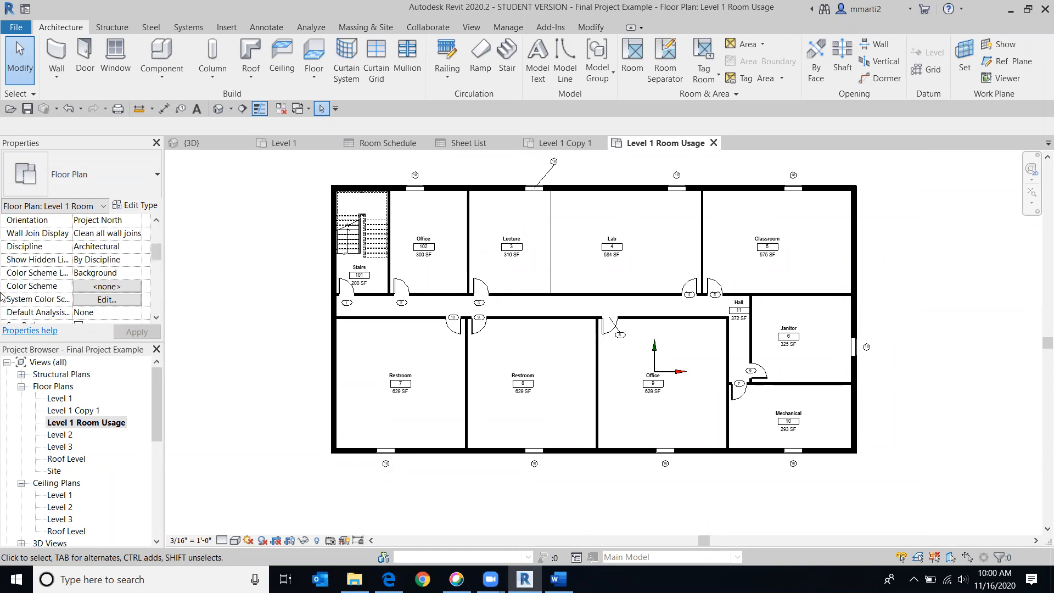
{"action": "left_click", "coordinate": [116, 287]}
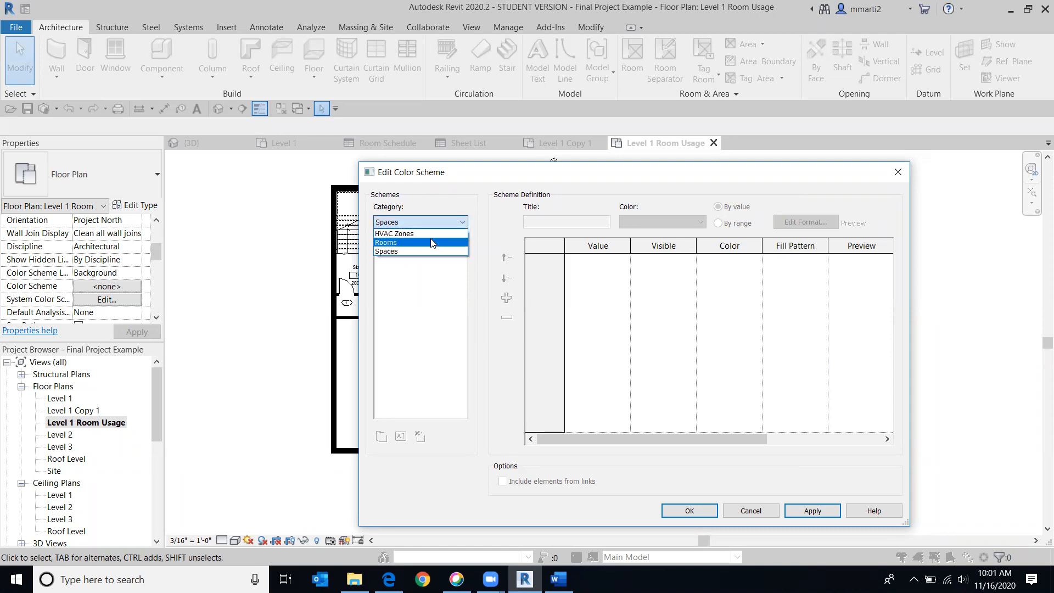
{"action": "left_click", "coordinate": [428, 242]}
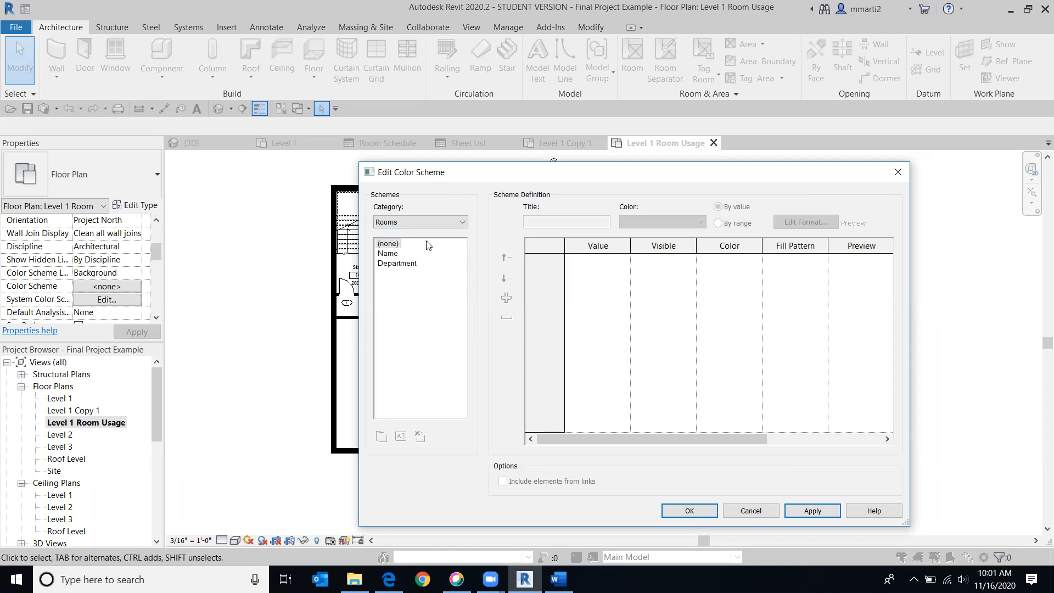
{"action": "left_click", "coordinate": [386, 254]}
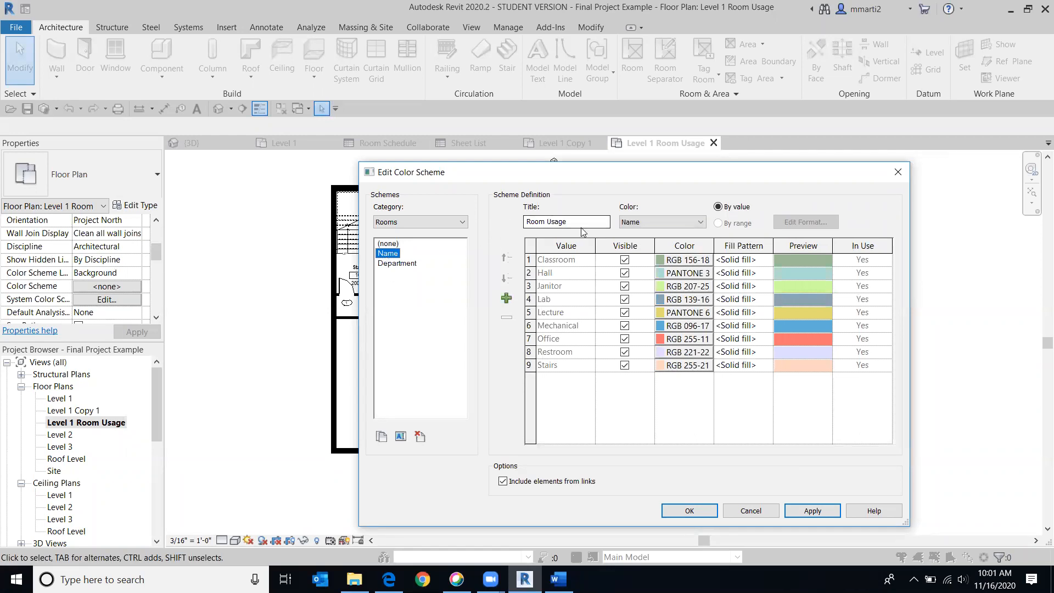
{"action": "left_click", "coordinate": [687, 512]}
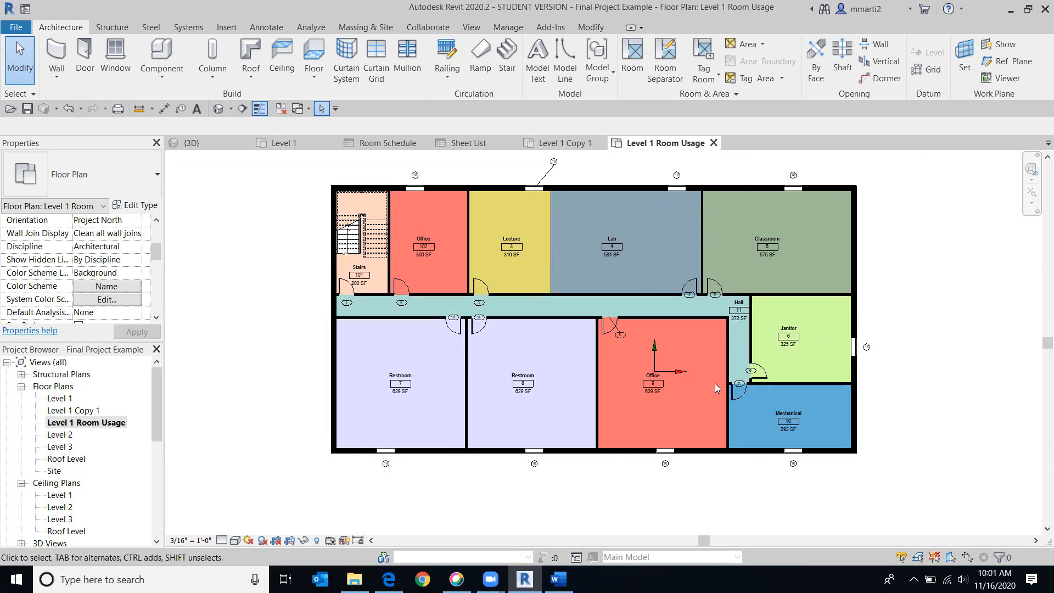
Place a Room Usage color fill legend beside the floor plan, just outside the Classroom's exterior wall.
{"action": "scroll", "coordinate": [714, 383], "scroll_direction": "down", "scroll_amount": 2}
{"action": "middle_click_drag", "start_coordinate": [702, 358], "coordinate": [610, 351]}
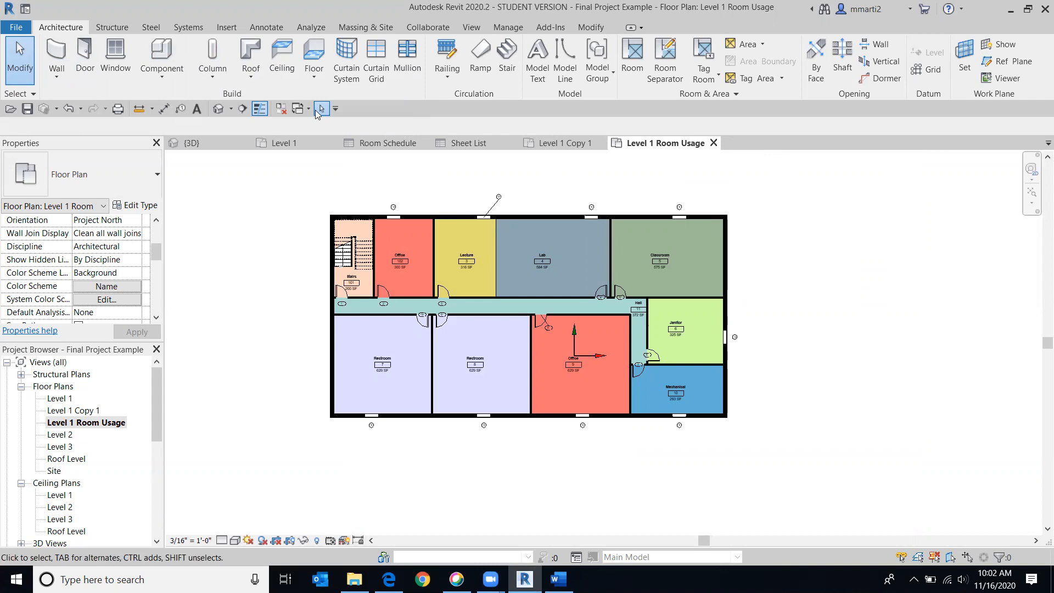
{"action": "left_click", "coordinate": [260, 29]}
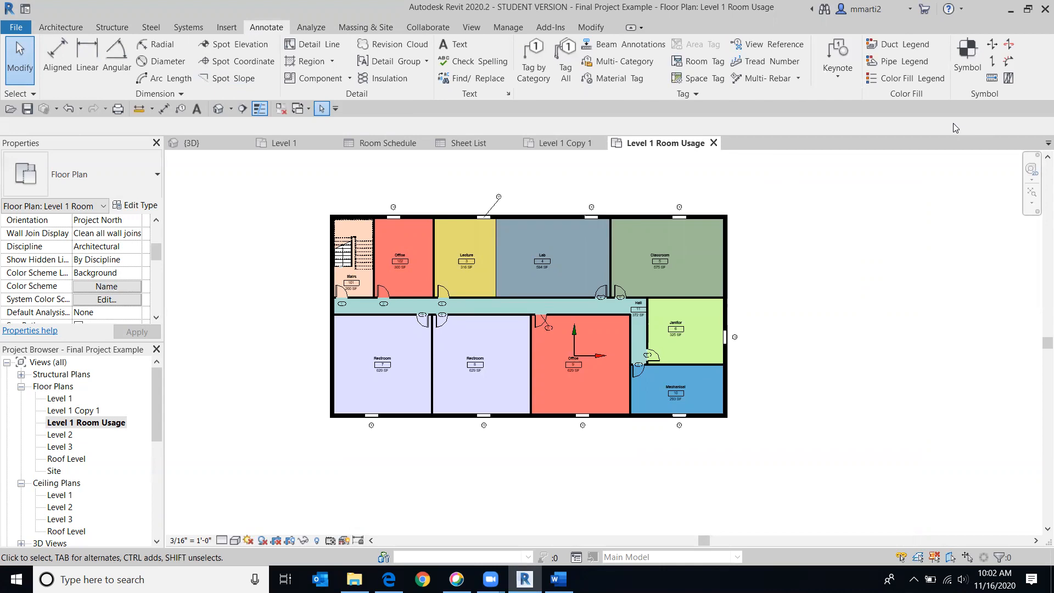
{"action": "left_click", "coordinate": [916, 78]}
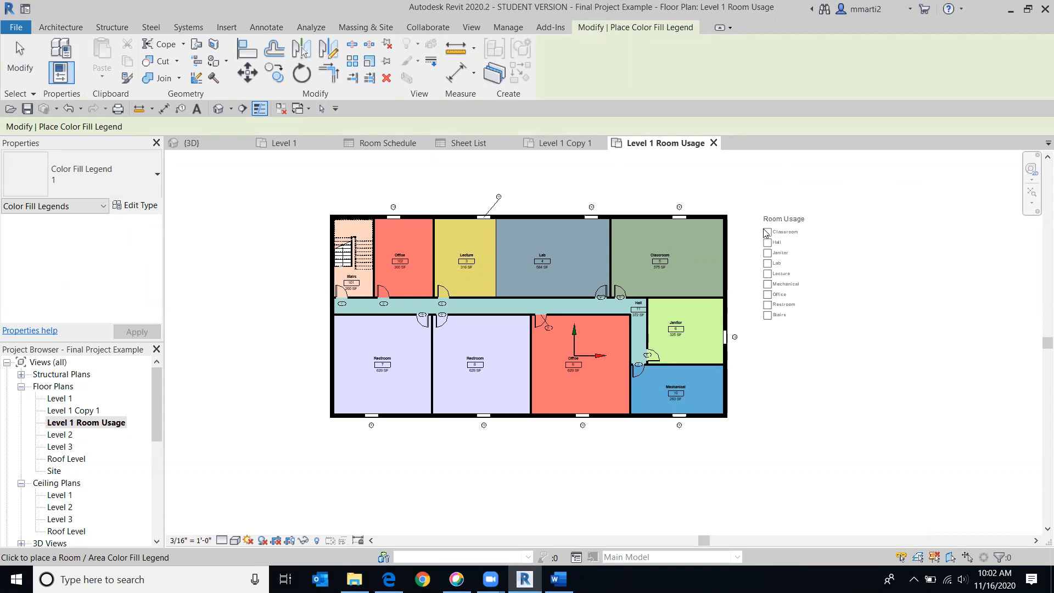
{"action": "left_click", "coordinate": [758, 233]}
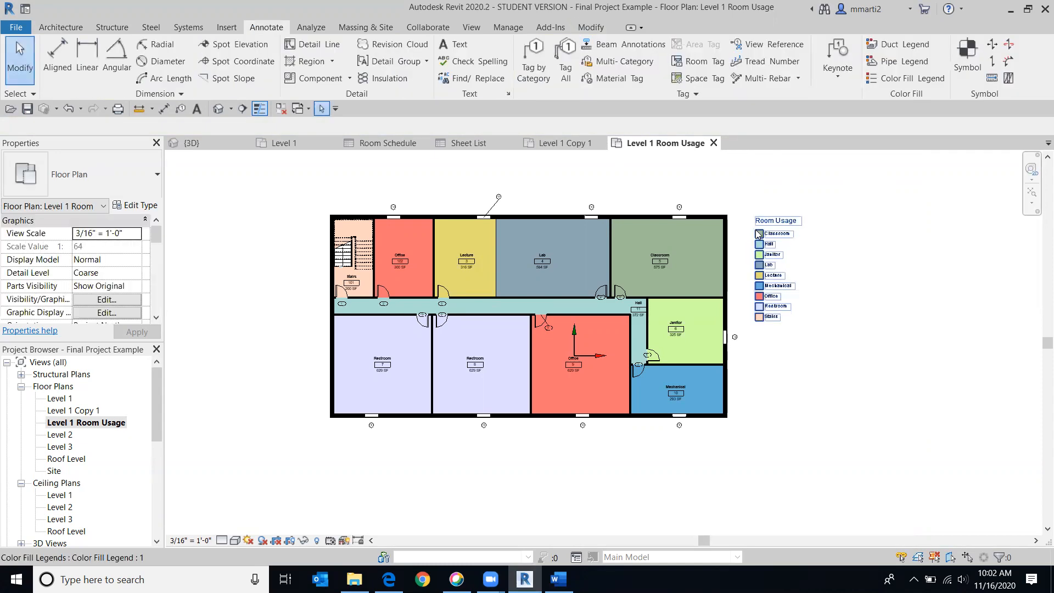
{"action": "scroll", "coordinate": [779, 354], "scroll_direction": "up", "scroll_amount": 4}
{"action": "middle_click_drag", "start_coordinate": [789, 482], "coordinate": [789, 485]}
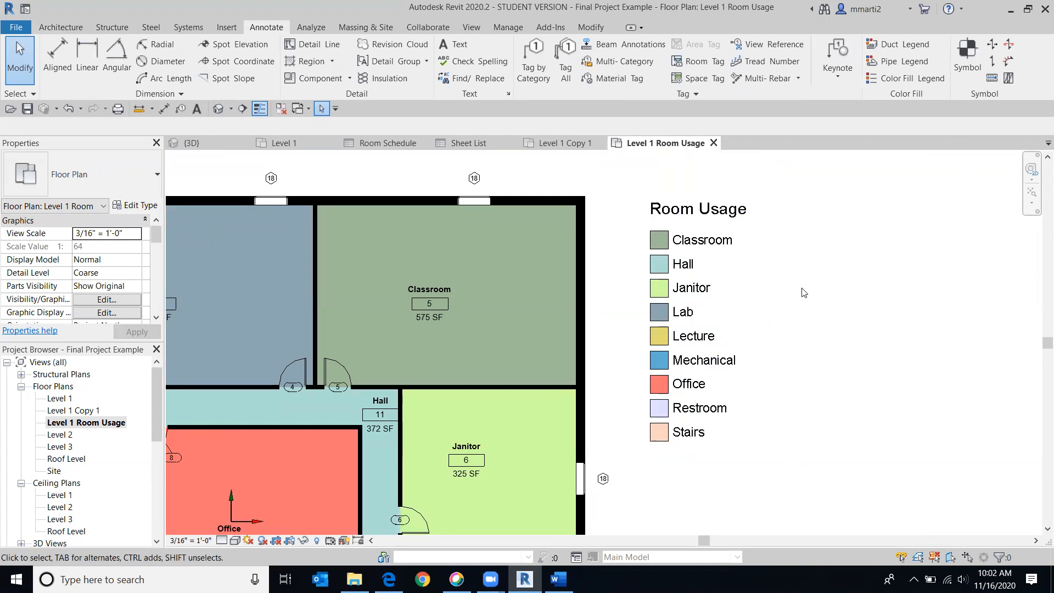
Move the Room Usage legend below the floor plan and spread its entries into a single row.
{"action": "scroll", "coordinate": [748, 278], "scroll_direction": "down", "scroll_amount": 4}
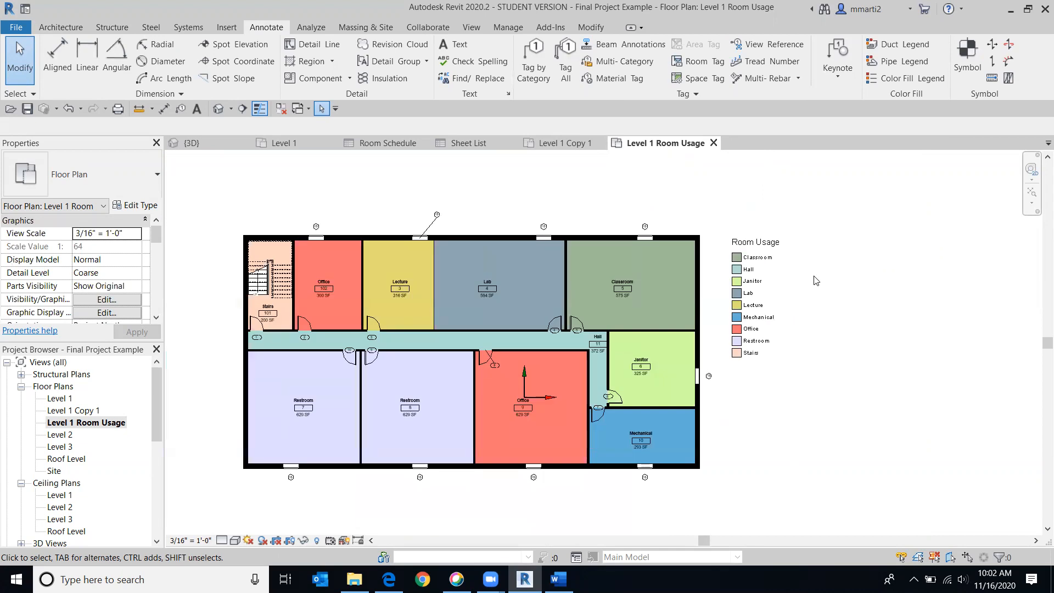
{"action": "scroll", "coordinate": [818, 287], "scroll_direction": "down", "scroll_amount": 2}
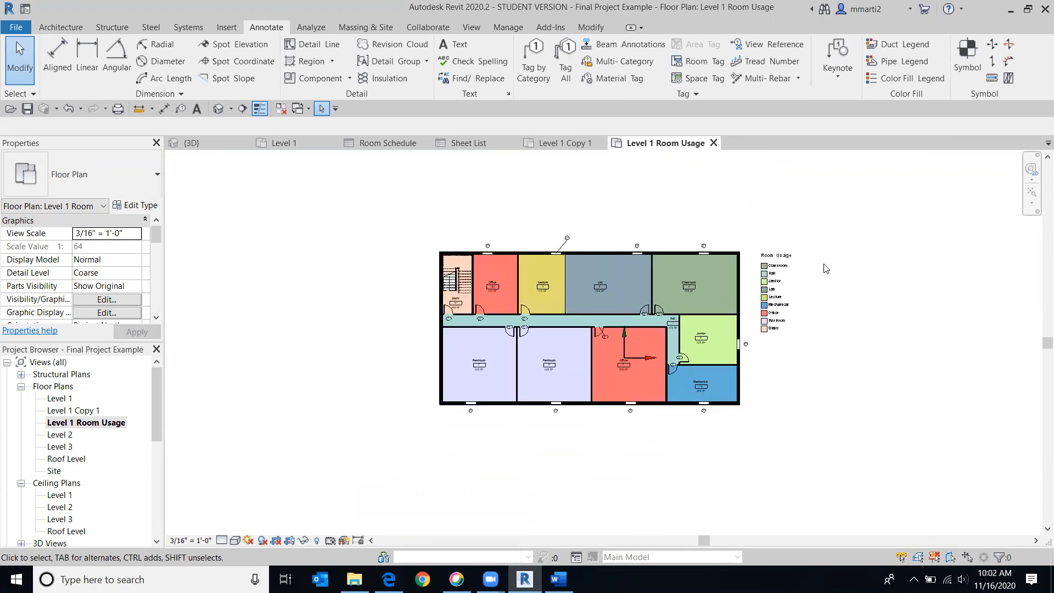
{"action": "left_click_drag", "start_coordinate": [781, 258], "coordinate": [481, 428]}
{"action": "left_click_drag", "start_coordinate": [475, 506], "coordinate": [666, 447]}
{"action": "left_click", "coordinate": [907, 434]}
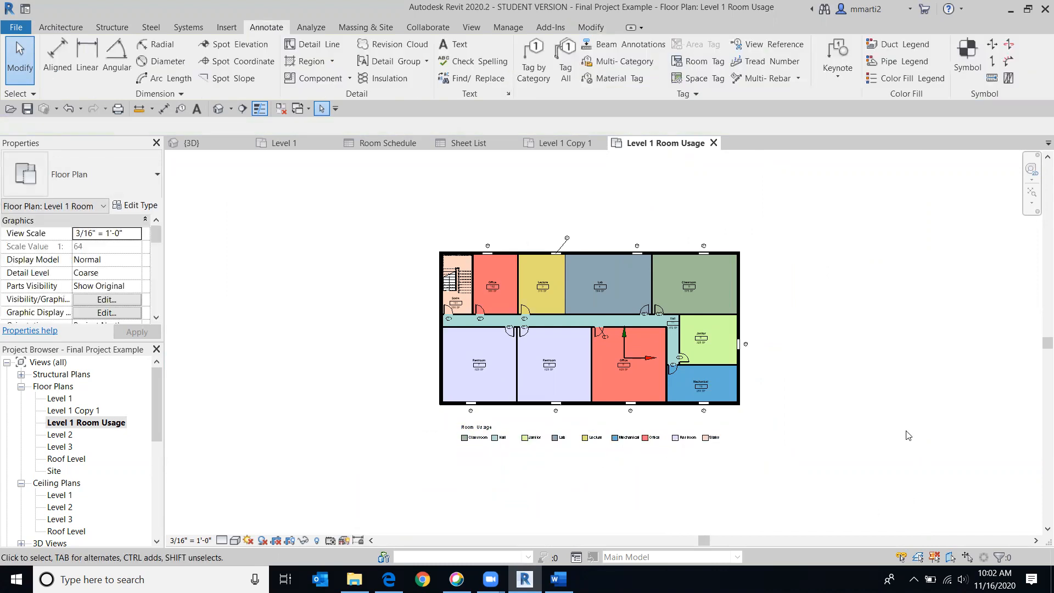
Rearrange the legend's entries into three columns of three.
{"action": "left_click", "coordinate": [706, 446]}
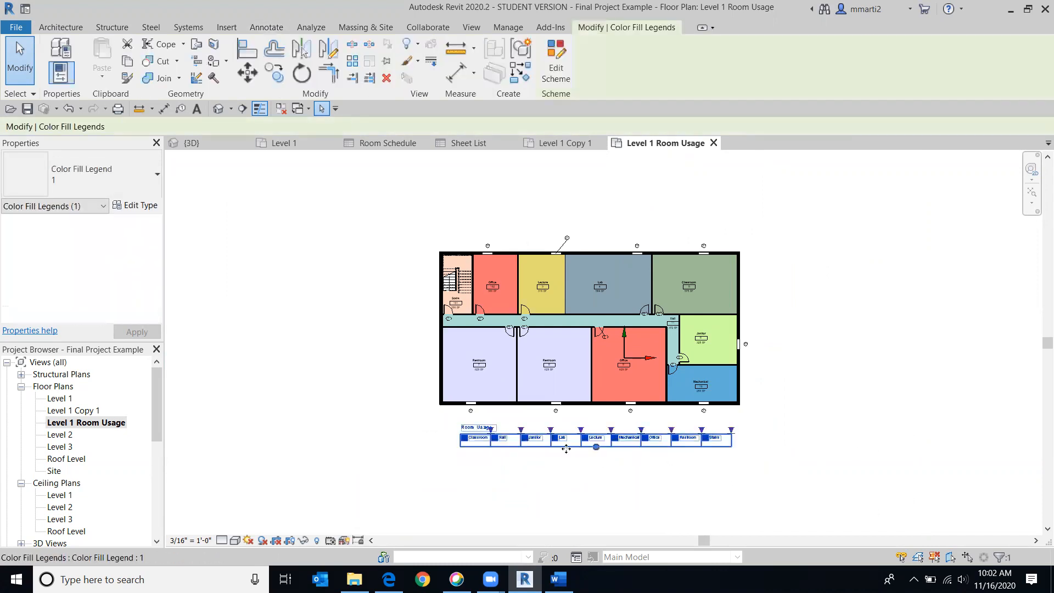
{"action": "left_click_drag", "start_coordinate": [596, 447], "coordinate": [574, 461]}
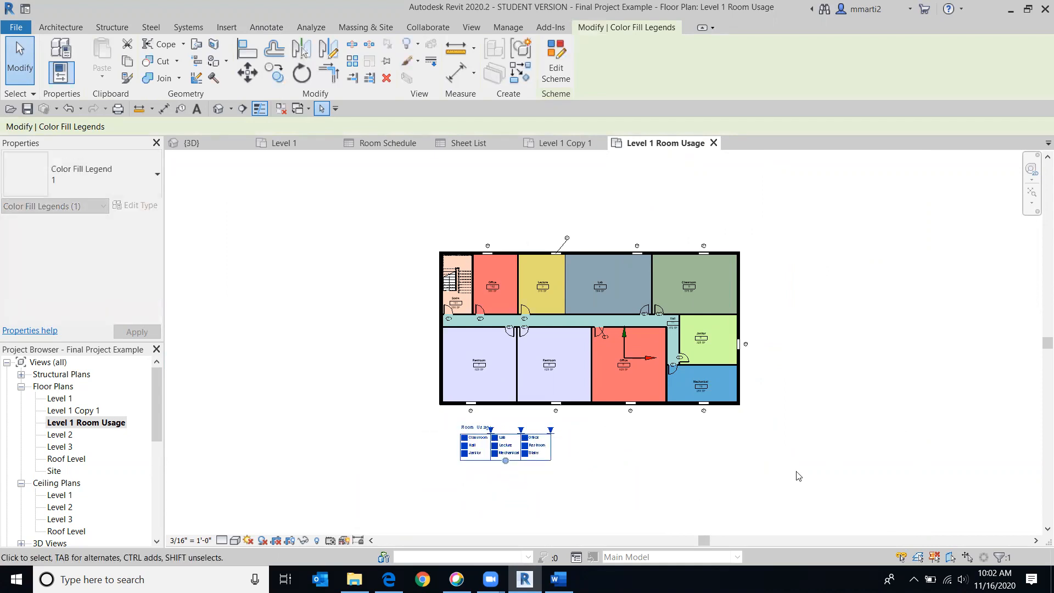
{"action": "left_click", "coordinate": [823, 467]}
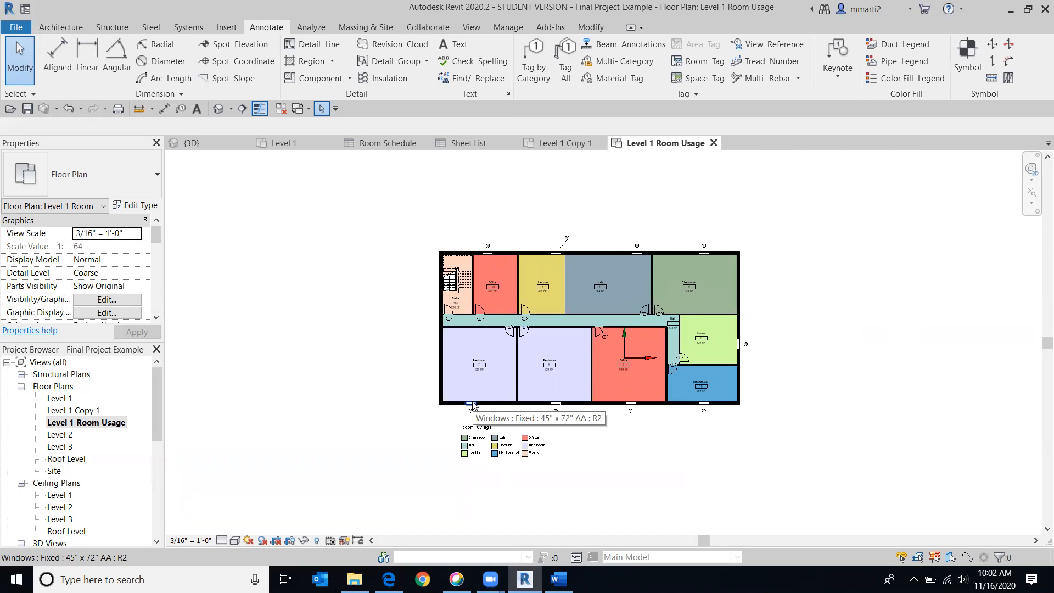
Shift the legend closer to the plan, aligning it with the building's left edge below the Restroom.
{"action": "left_click", "coordinate": [486, 442]}
{"action": "mouse_move", "coordinate": [485, 441]}
{"action": "left_mouse_down"}
{"action": "mouse_move", "coordinate": [455, 436]}
{"action": "mouse_move", "coordinate": [480, 436]}
{"action": "mouse_move", "coordinate": [461, 428]}
{"action": "left_mouse_up"}
{"action": "left_click", "coordinate": [354, 474]}
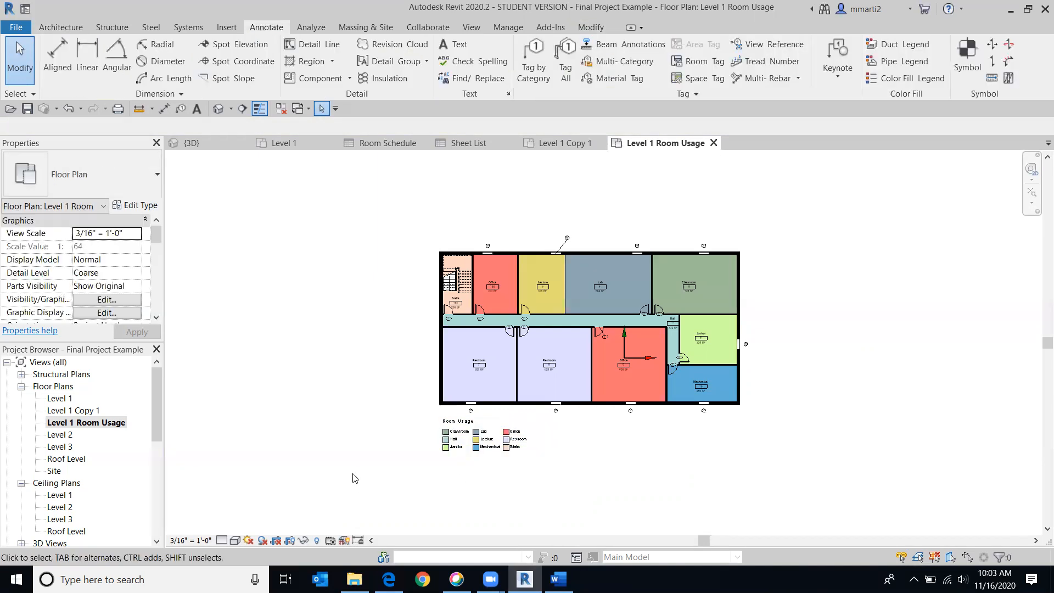
{"action": "scroll", "coordinate": [739, 426], "scroll_direction": "up", "scroll_amount": 2}
{"action": "middle_click_drag", "start_coordinate": [715, 456], "coordinate": [765, 465]}
{"action": "scroll", "coordinate": [828, 479], "scroll_direction": "down", "scroll_amount": 1}
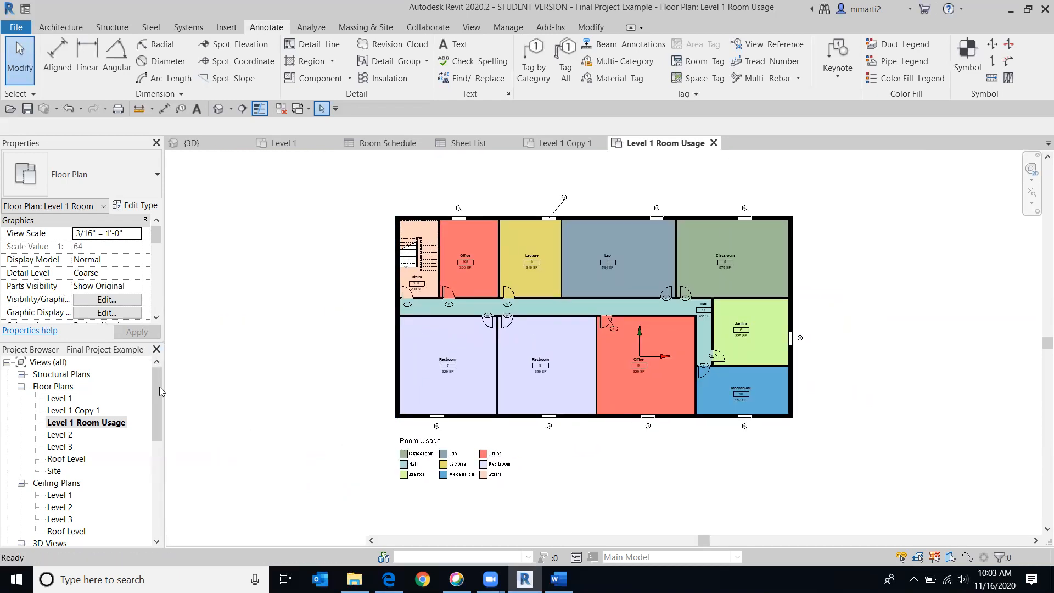
Reload the E1 30 x 42 Horizontal titleblock over its existing version, and create a new sheet with the B 11 x 17 Horizontal titleblock.
{"action": "scroll", "coordinate": [33, 417], "scroll_direction": "down", "scroll_amount": 8}
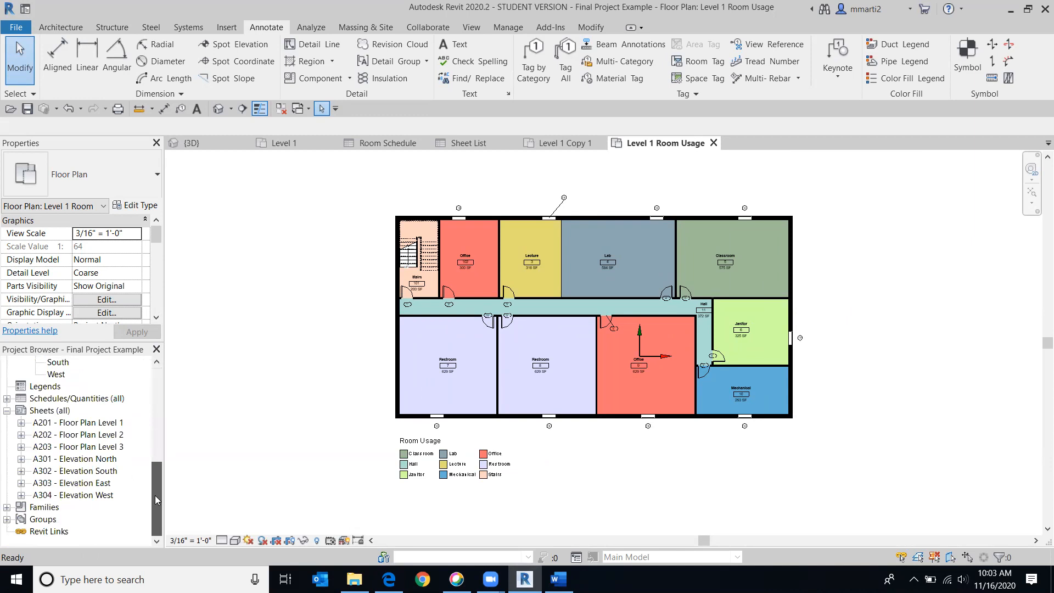
{"action": "right_click", "coordinate": [39, 411]}
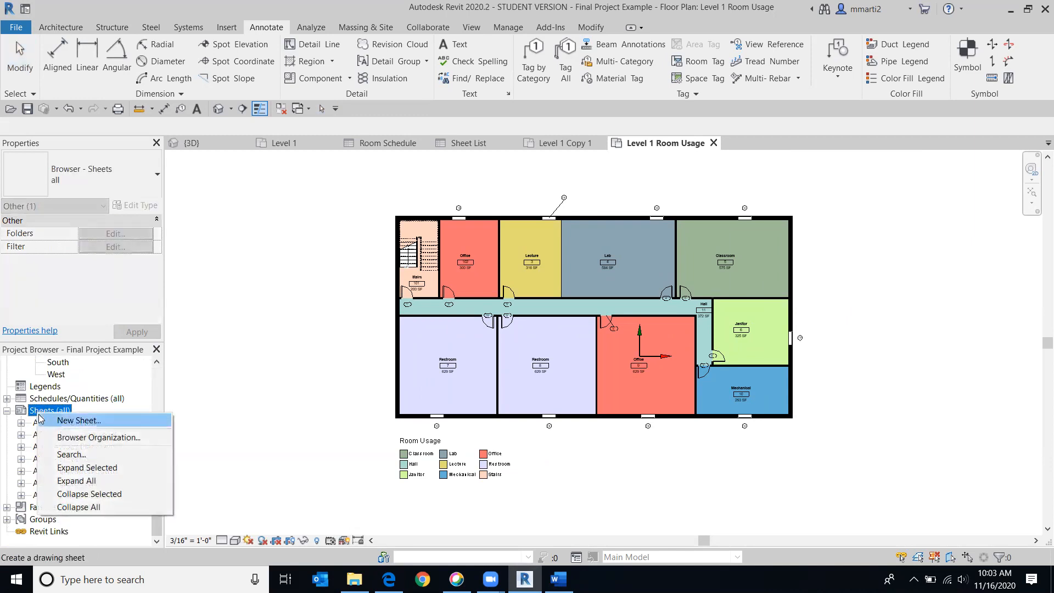
{"action": "left_click", "coordinate": [88, 420]}
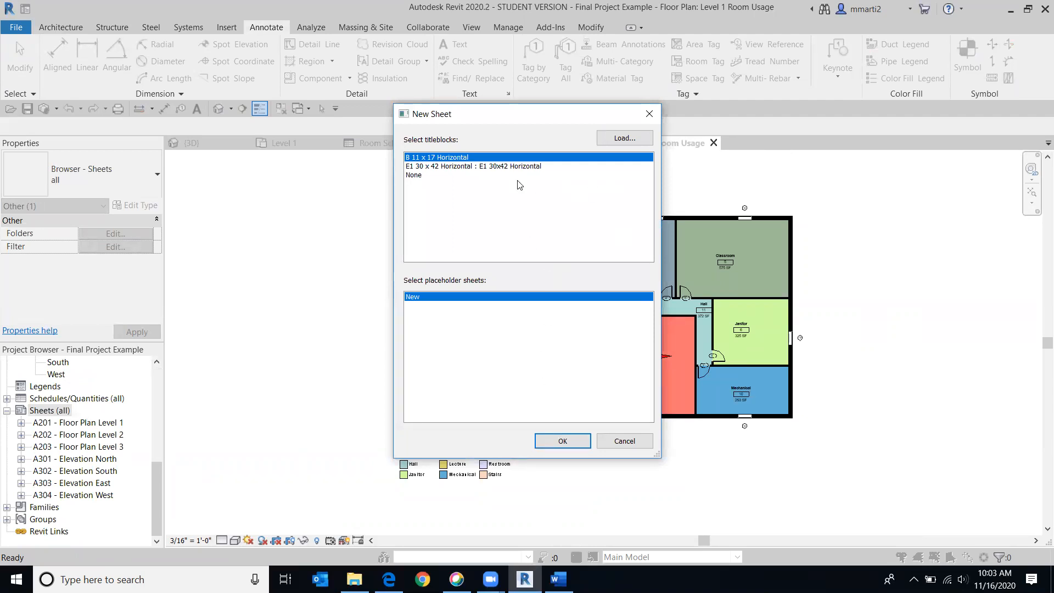
{"action": "left_click", "coordinate": [624, 138]}
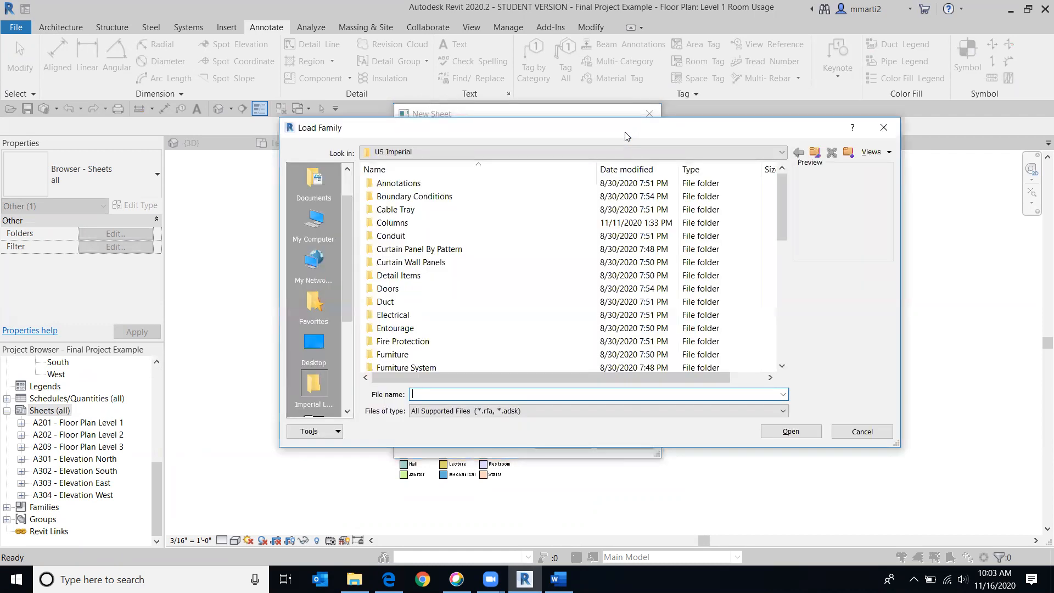
{"action": "scroll", "coordinate": [518, 264], "scroll_direction": "down", "scroll_amount": 10}
{"action": "double_click", "coordinate": [442, 354]}
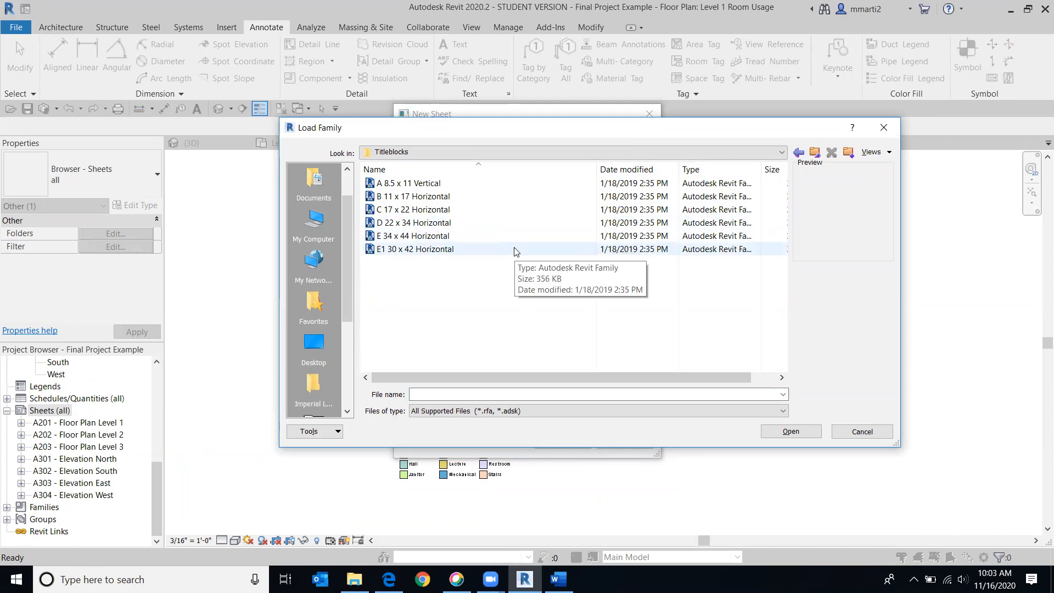
{"action": "double_click", "coordinate": [515, 250]}
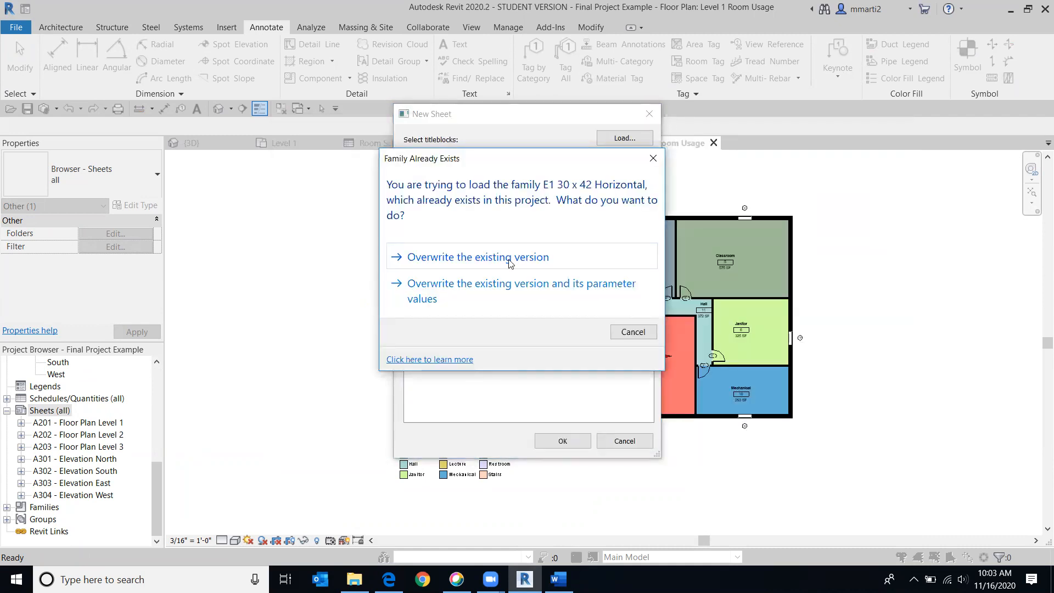
{"action": "left_click", "coordinate": [505, 263]}
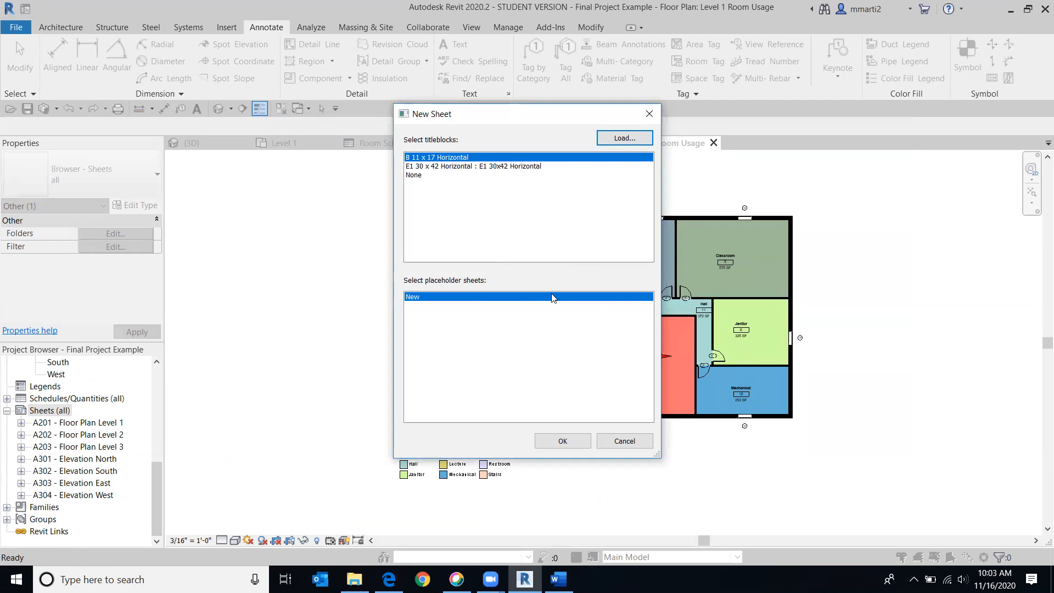
{"action": "left_click", "coordinate": [561, 441]}
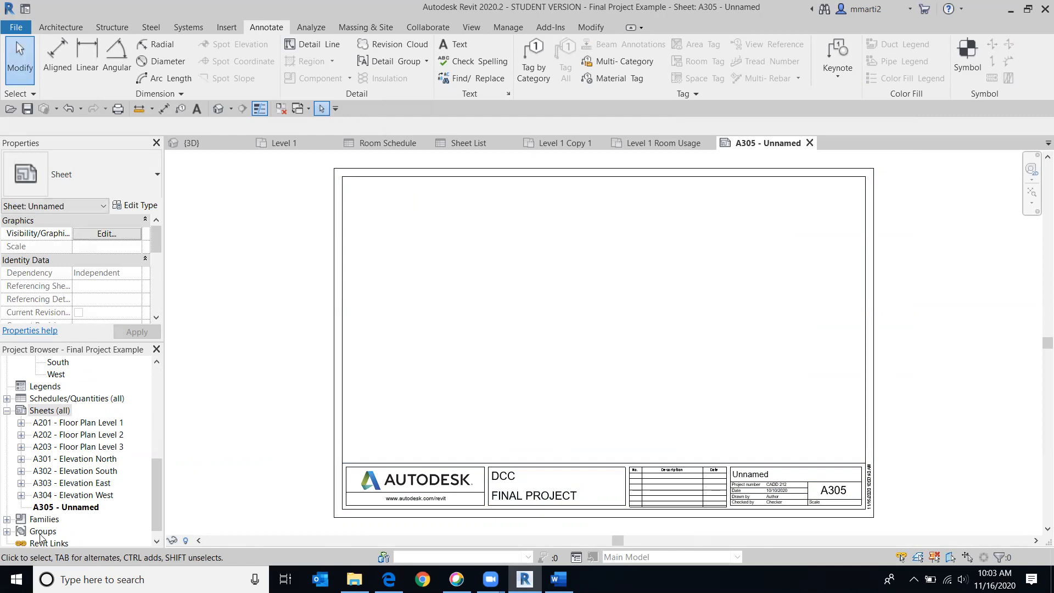
Load the D 22 x 34 Horizontal titleblock and create another new sheet with it.
{"action": "right_click", "coordinate": [47, 411]}
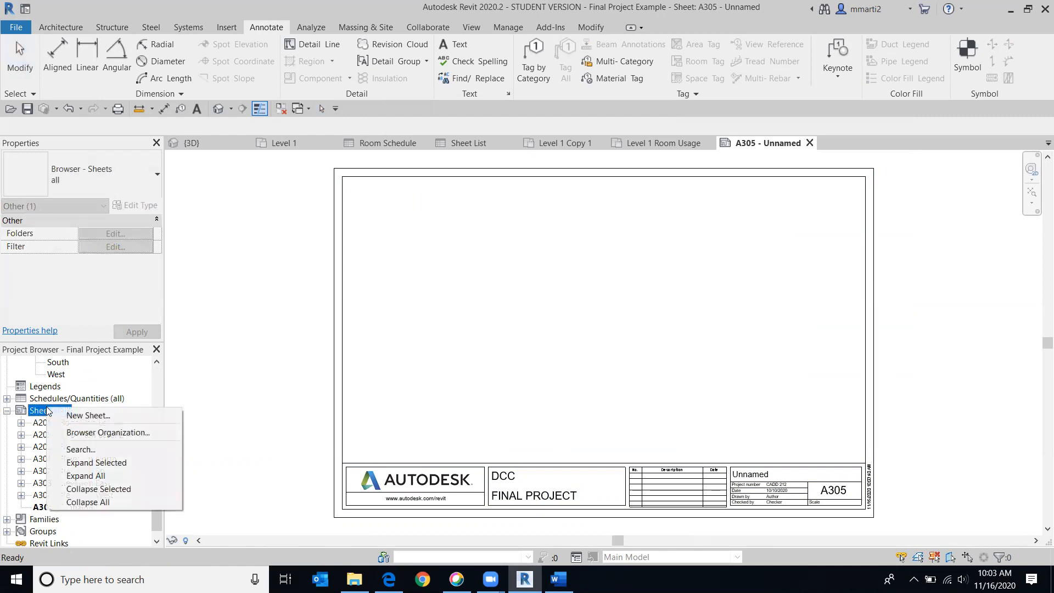
{"action": "left_click", "coordinate": [90, 415]}
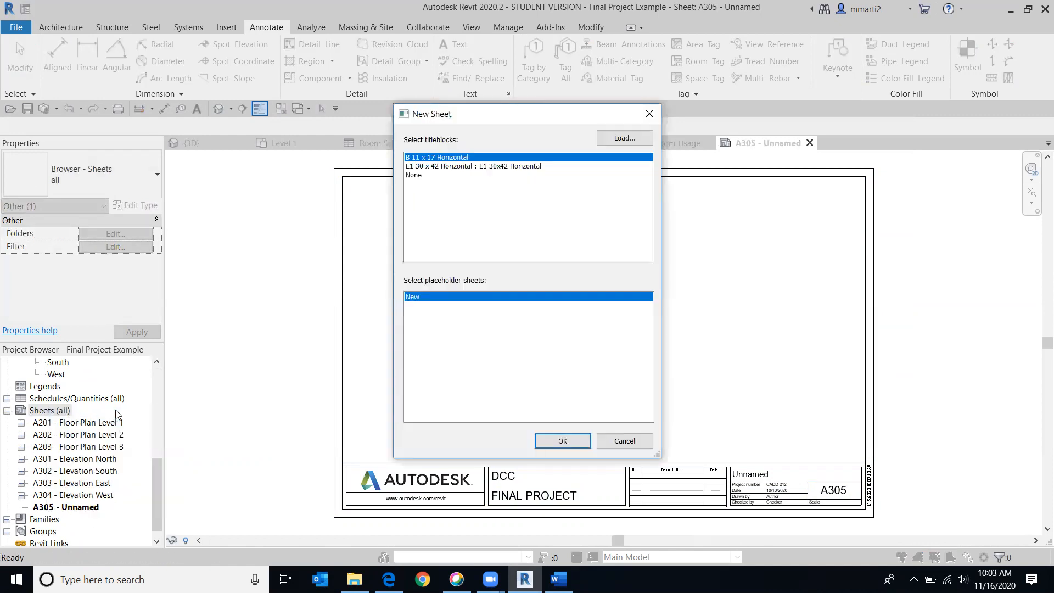
{"action": "left_click", "coordinate": [623, 138]}
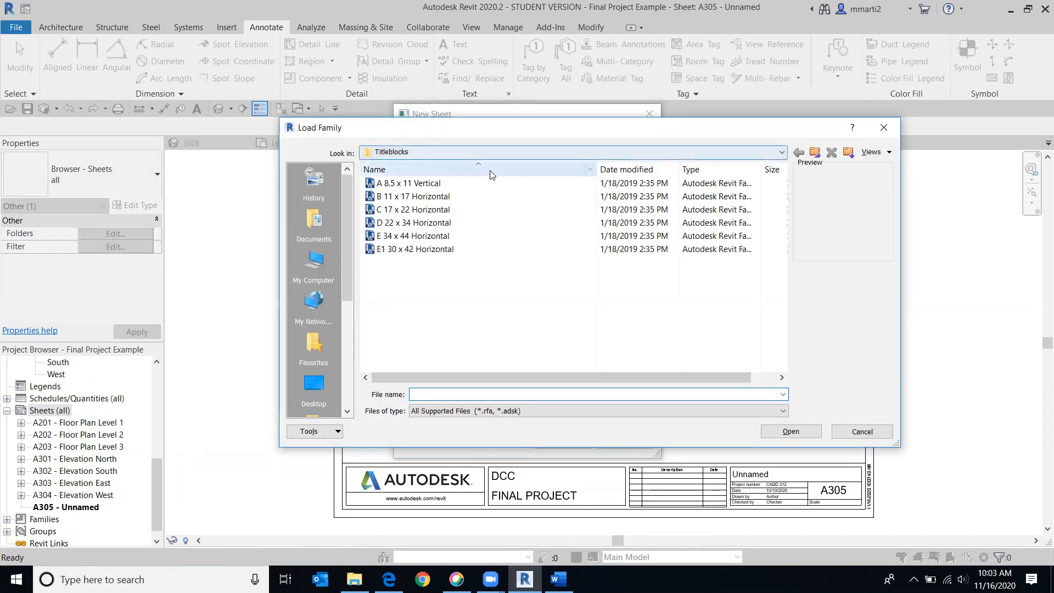
{"action": "left_click", "coordinate": [418, 225]}
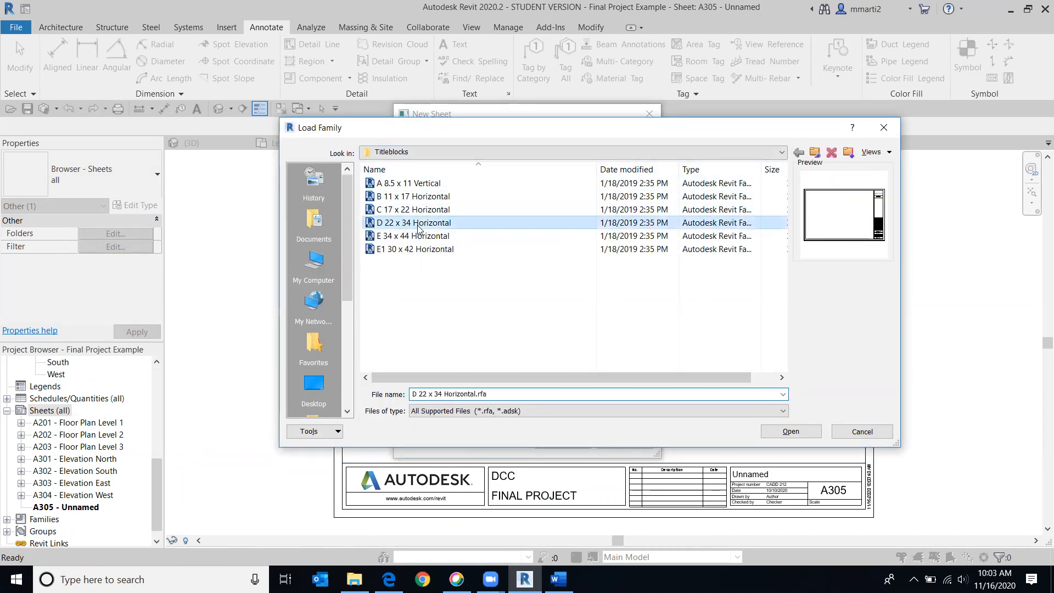
{"action": "double_click", "coordinate": [517, 223]}
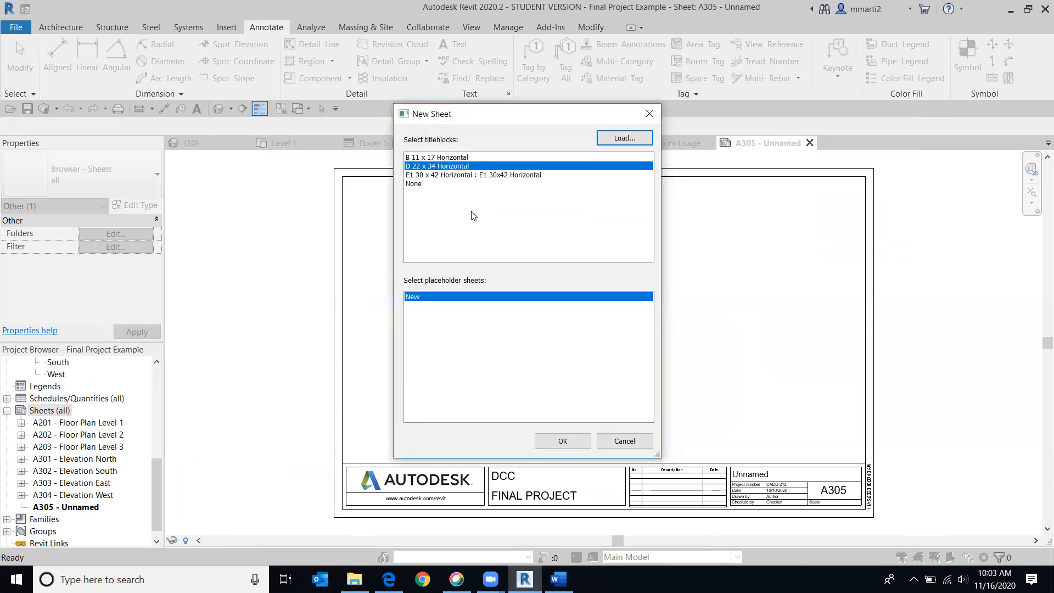
{"action": "left_click", "coordinate": [562, 440]}
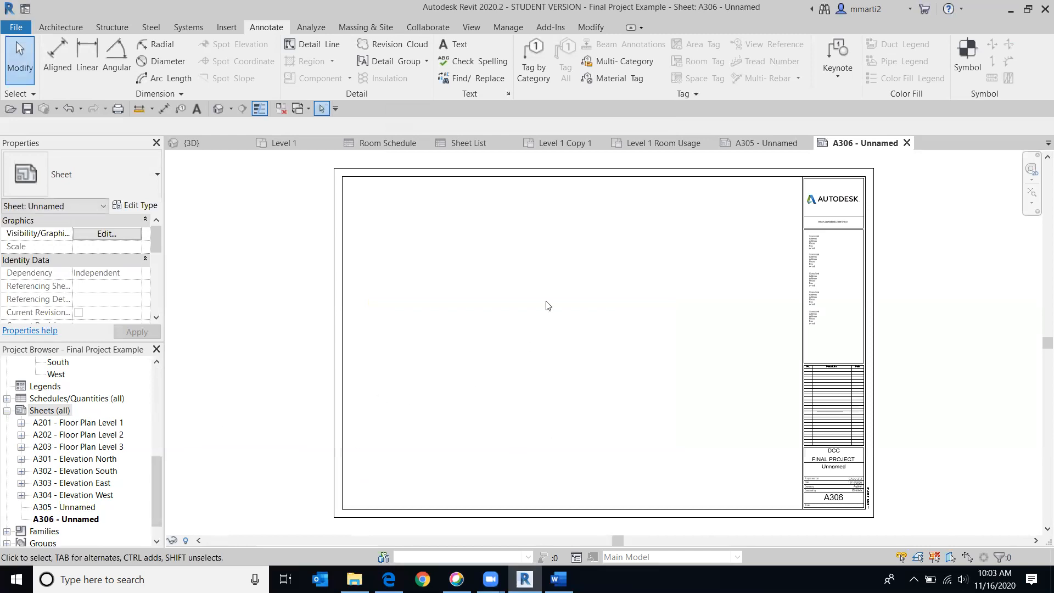
Place the Level 1 Room Usage floor plan view on sheet A306, centring the coloured plan inside the titleblock.
{"action": "left_click_drag", "start_coordinate": [153, 479], "coordinate": [156, 370]}
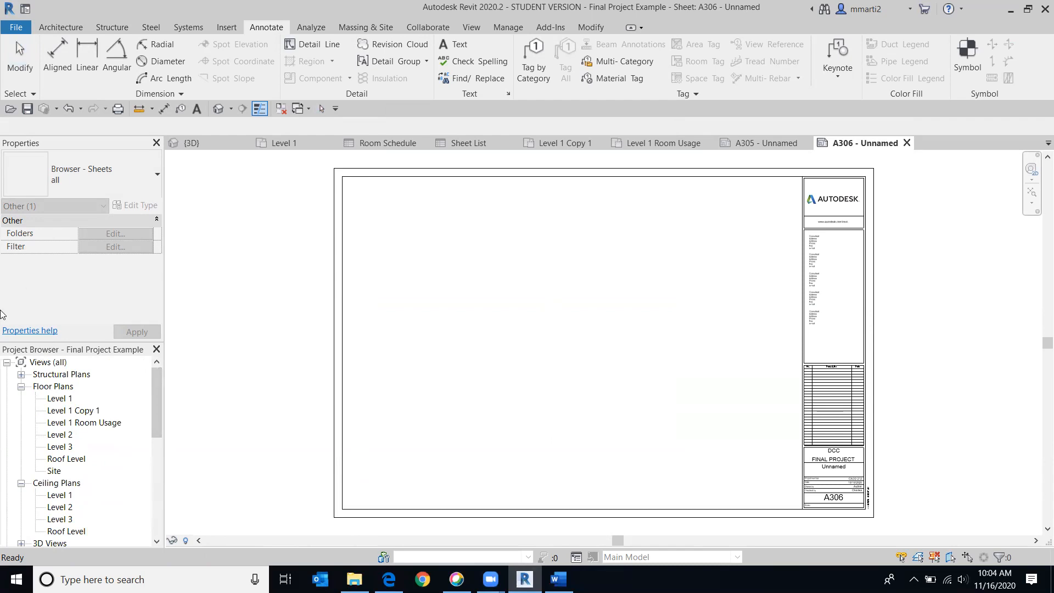
{"action": "left_click", "coordinate": [82, 422]}
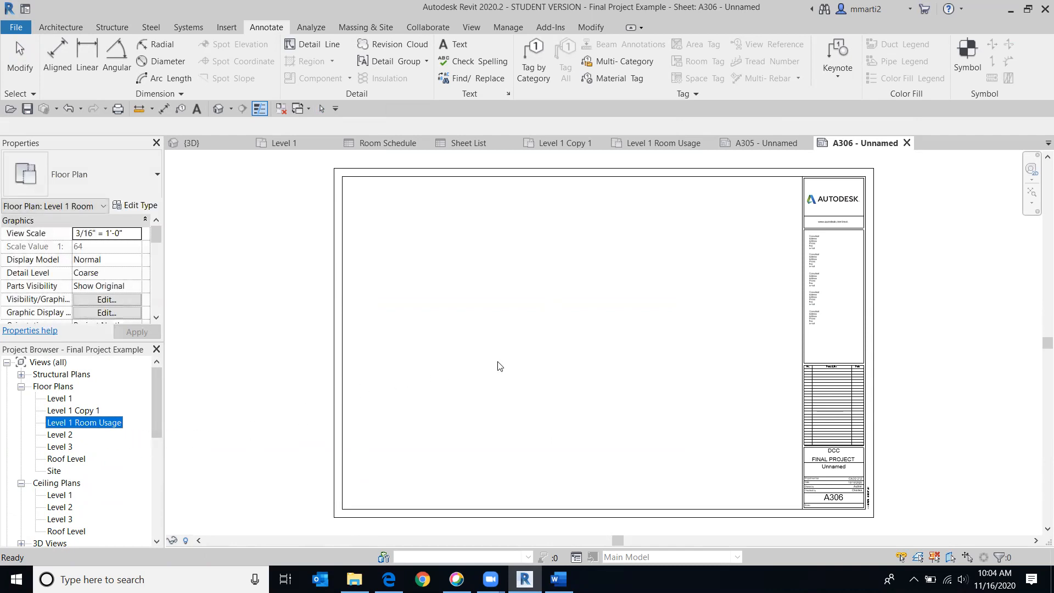
{"action": "left_click_drag", "start_coordinate": [499, 366], "coordinate": [535, 360]}
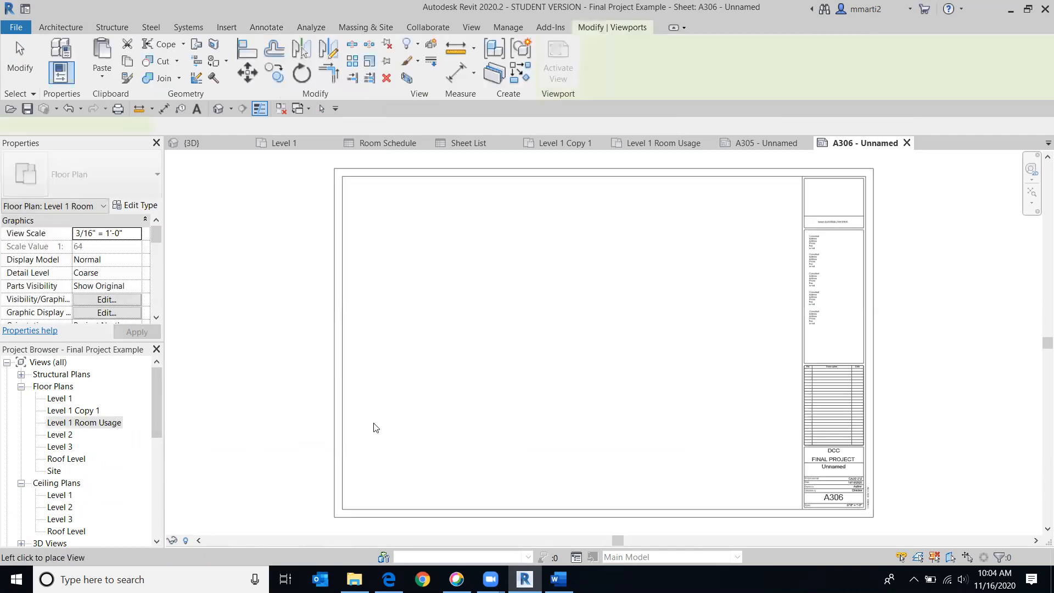
{"action": "scroll", "coordinate": [498, 392], "scroll_direction": "down", "scroll_amount": 3}
{"action": "left_click", "coordinate": [497, 393]}
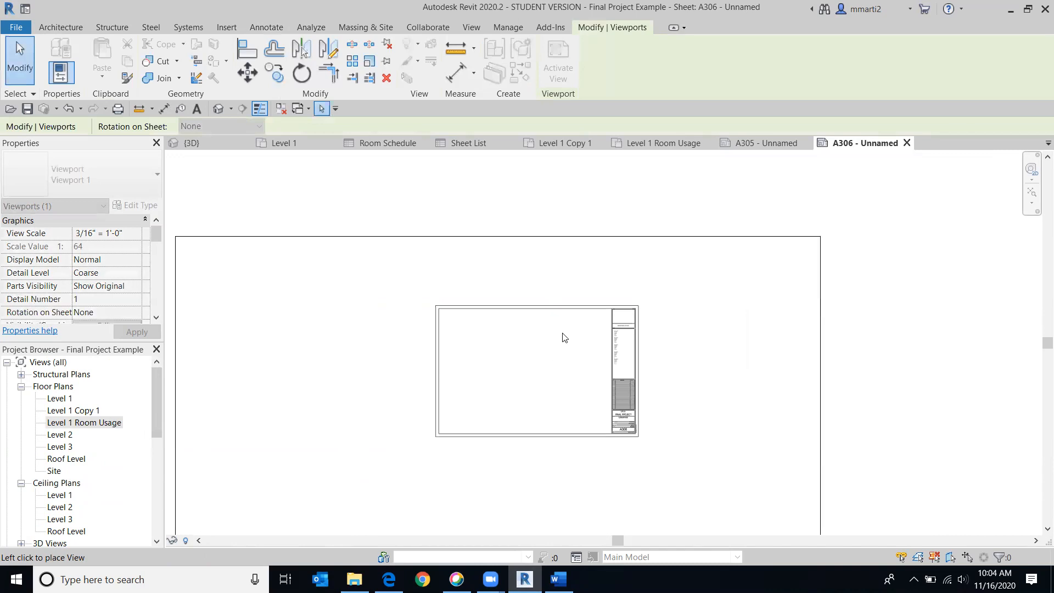
{"action": "left_click", "coordinate": [536, 375]}
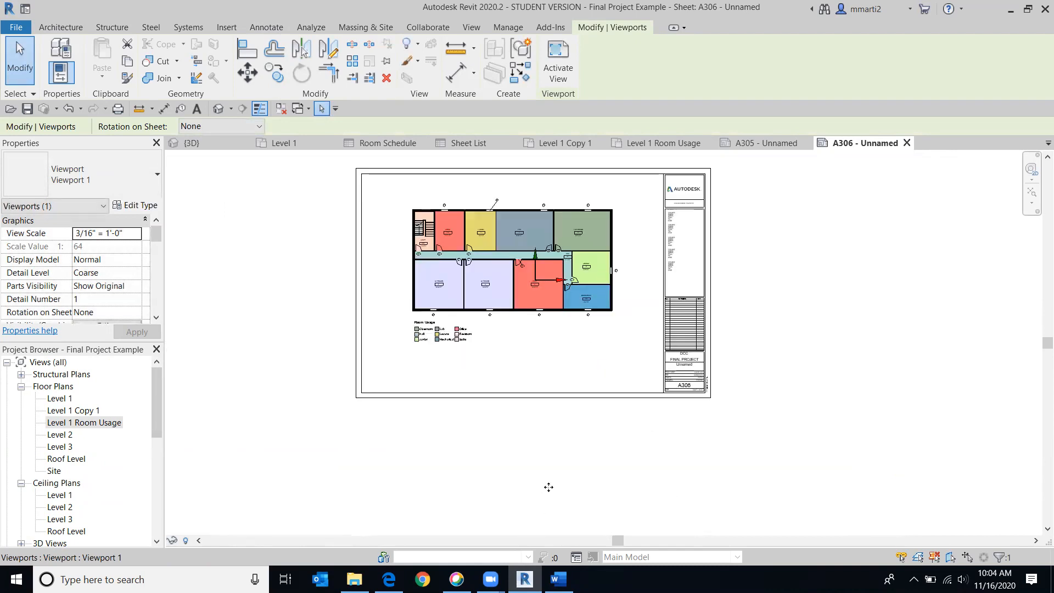
Move the viewport's title onto the sheet, just below the Room Usage legend and aligned with its left edge.
{"action": "scroll", "coordinate": [548, 487], "scroll_direction": "down", "scroll_amount": 3}
{"action": "middle_click_drag", "start_coordinate": [549, 487], "coordinate": [609, 395]}
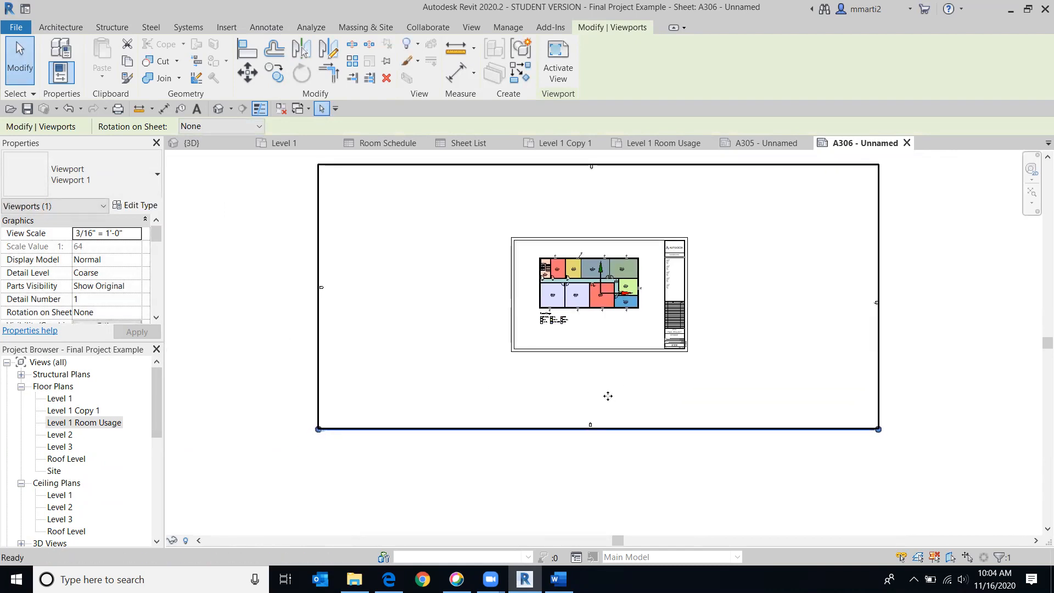
{"action": "left_click", "coordinate": [249, 237]}
{"action": "mouse_move", "coordinate": [321, 430]}
{"action": "left_mouse_down"}
{"action": "mouse_move", "coordinate": [529, 369]}
{"action": "mouse_move", "coordinate": [552, 340]}
{"action": "mouse_move", "coordinate": [542, 337]}
{"action": "left_mouse_up"}
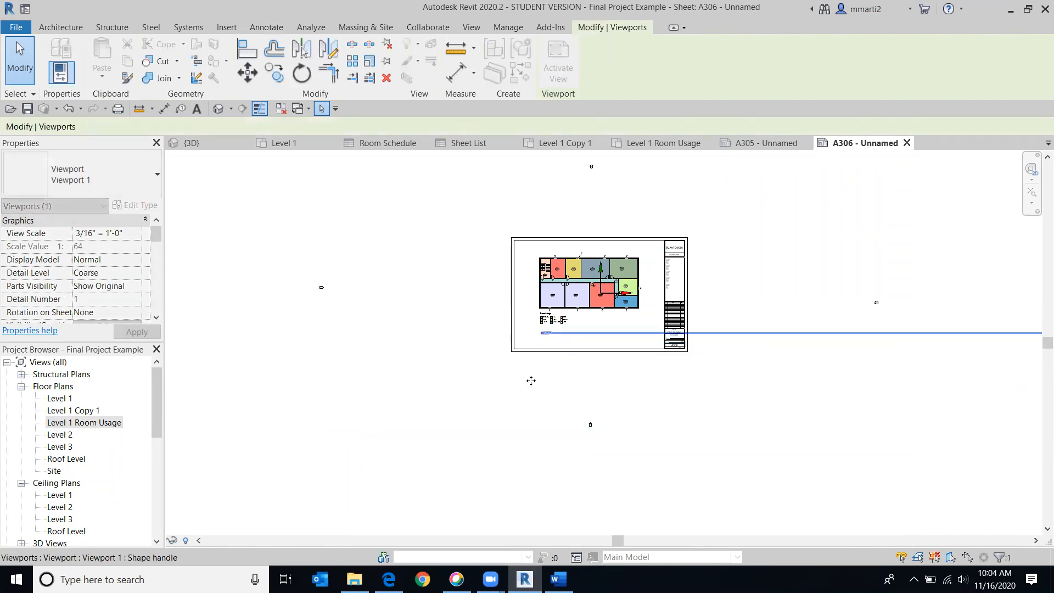
{"action": "left_click", "coordinate": [931, 418]}
{"action": "scroll", "coordinate": [905, 417], "scroll_direction": "down", "scroll_amount": 1}
{"action": "scroll", "coordinate": [839, 409], "scroll_direction": "down", "scroll_amount": 1}
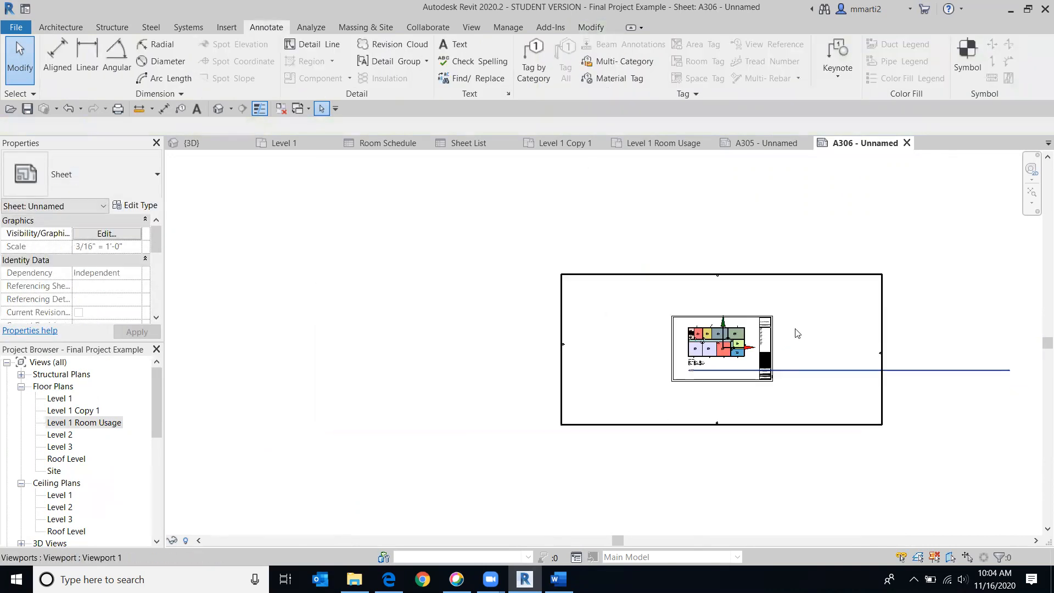
Shorten the view title's extension line so that it ends well inside the sheet, below the legend.
{"action": "left_click", "coordinate": [797, 330]}
{"action": "middle_click_drag", "start_coordinate": [867, 522], "coordinate": [631, 417]}
{"action": "left_click_drag", "start_coordinate": [707, 327], "coordinate": [395, 339]}
{"action": "left_click", "coordinate": [790, 412]}
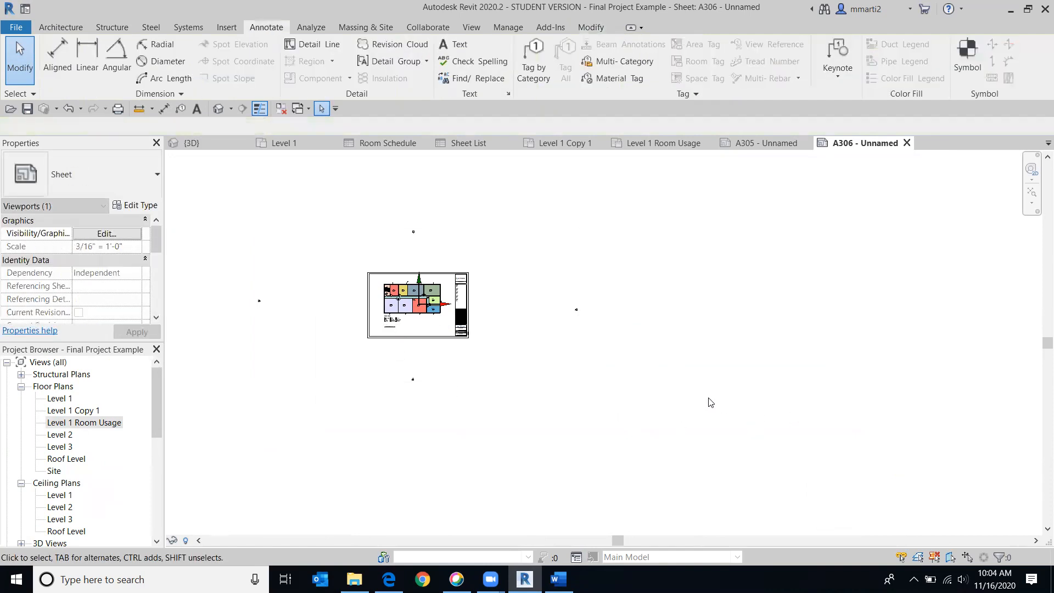
Examine the placed plan, its legend and view title, and the titleblock information on sheet A306.
{"action": "scroll", "coordinate": [475, 334], "scroll_direction": "up", "scroll_amount": 10}
{"action": "middle_click_drag", "start_coordinate": [400, 286], "coordinate": [926, 397]}
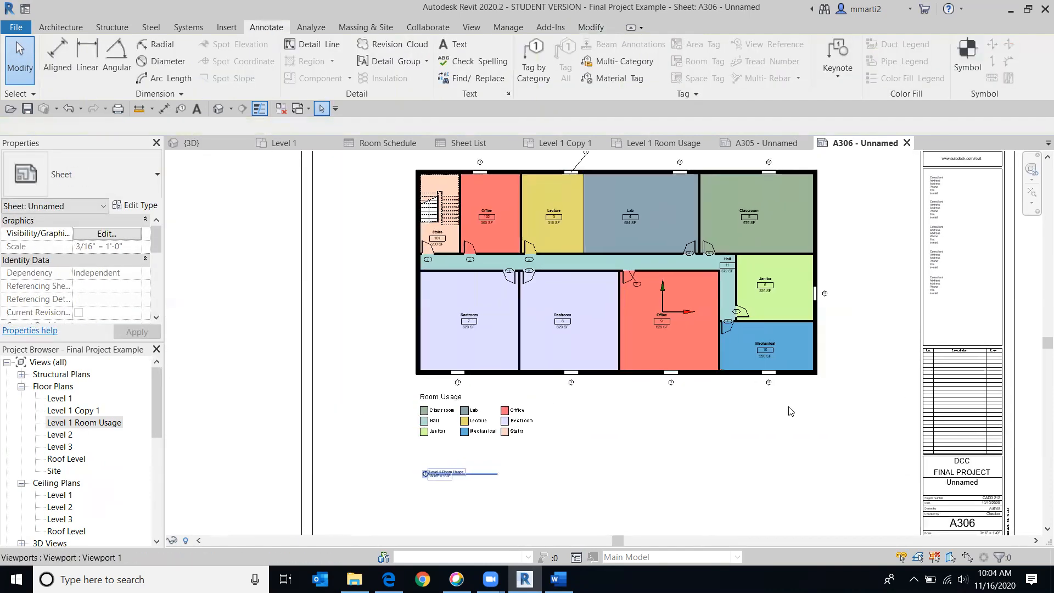
{"action": "scroll", "coordinate": [781, 407], "scroll_direction": "down", "scroll_amount": 3}
{"action": "middle_click_drag", "start_coordinate": [737, 406], "coordinate": [679, 379]}
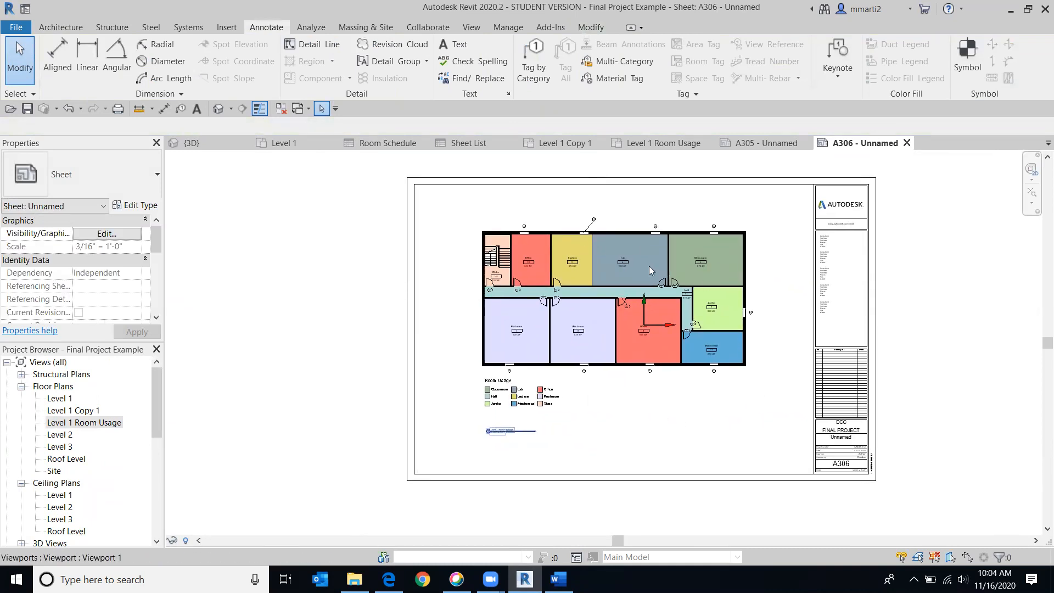
{"action": "scroll", "coordinate": [885, 355], "scroll_direction": "down", "scroll_amount": 1}
{"action": "middle_click_drag", "start_coordinate": [945, 379], "coordinate": [840, 329]}
{"action": "scroll", "coordinate": [823, 351], "scroll_direction": "up", "scroll_amount": 3}
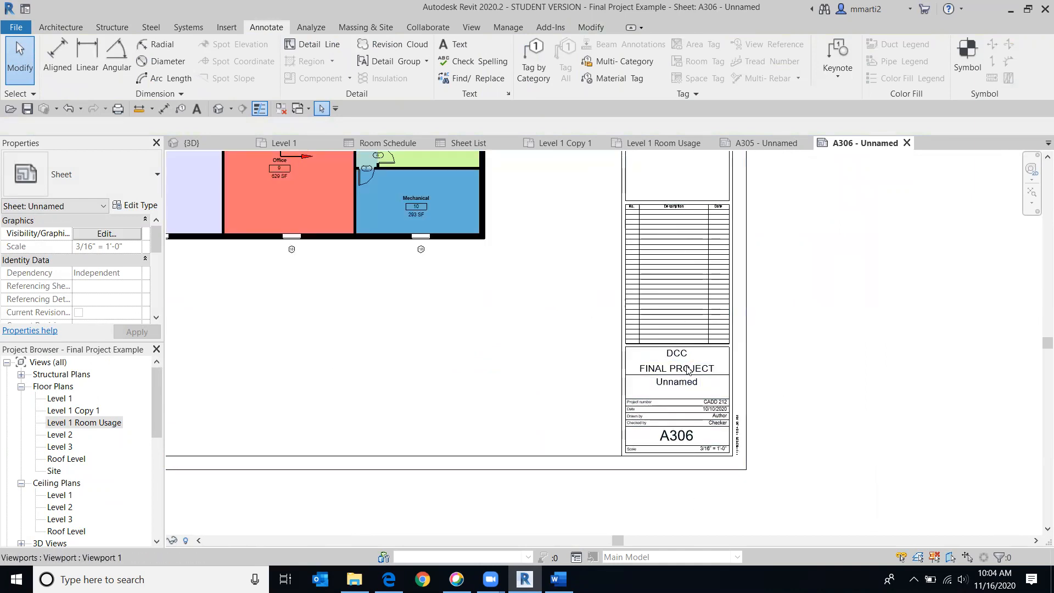
{"action": "scroll", "coordinate": [571, 362], "scroll_direction": "down", "scroll_amount": 5}
{"action": "middle_click_drag", "start_coordinate": [570, 384], "coordinate": [572, 433]}
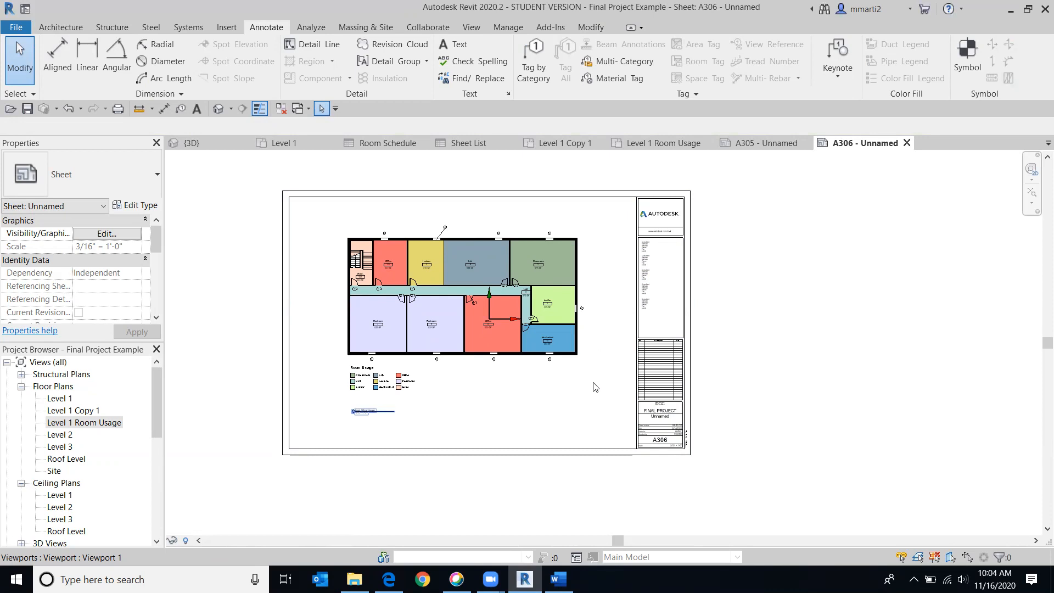
In the Level 1 Room Usage view, remove the leader from the Lecture room's window tag and align the tag above its window.
{"action": "double_click", "coordinate": [76, 422]}
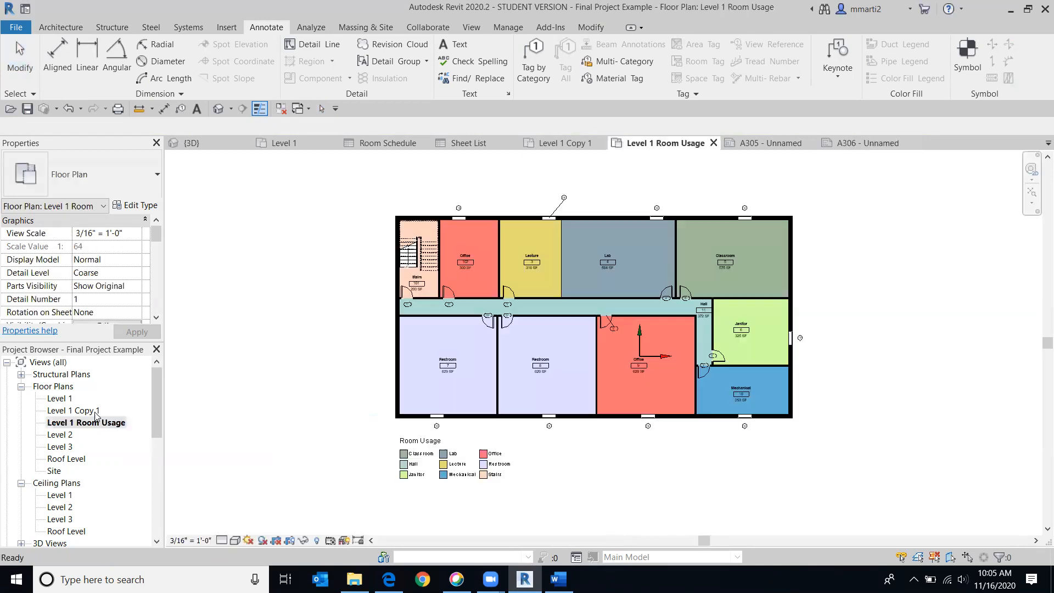
{"action": "scroll", "coordinate": [541, 227], "scroll_direction": "up", "scroll_amount": 6}
{"action": "scroll", "coordinate": [603, 167], "scroll_direction": "up", "scroll_amount": 1}
{"action": "middle_click_drag", "start_coordinate": [601, 162], "coordinate": [559, 289]}
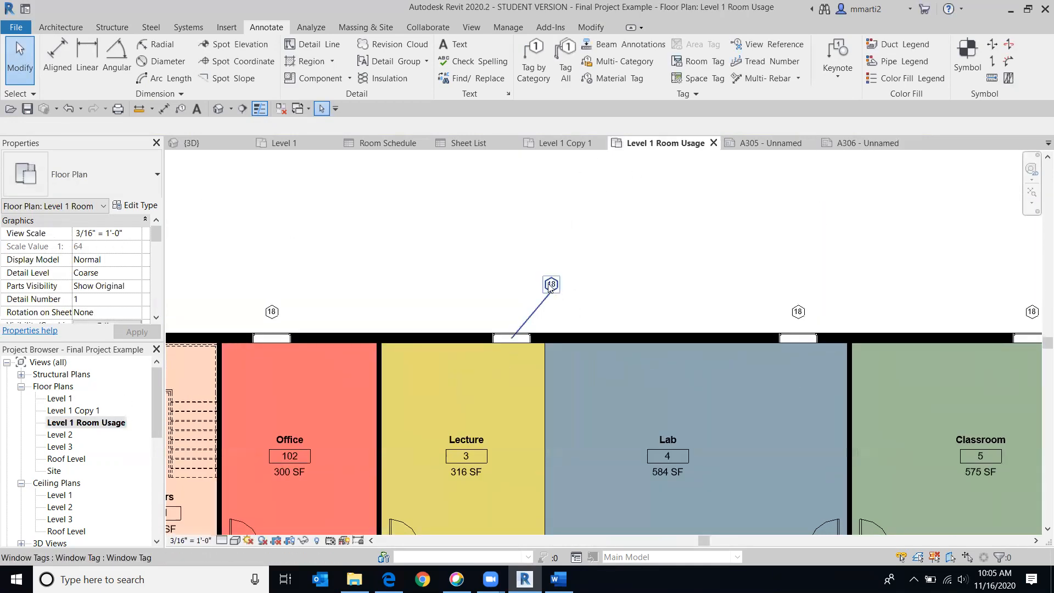
{"action": "left_click", "coordinate": [548, 284]}
{"action": "left_click", "coordinate": [184, 126]}
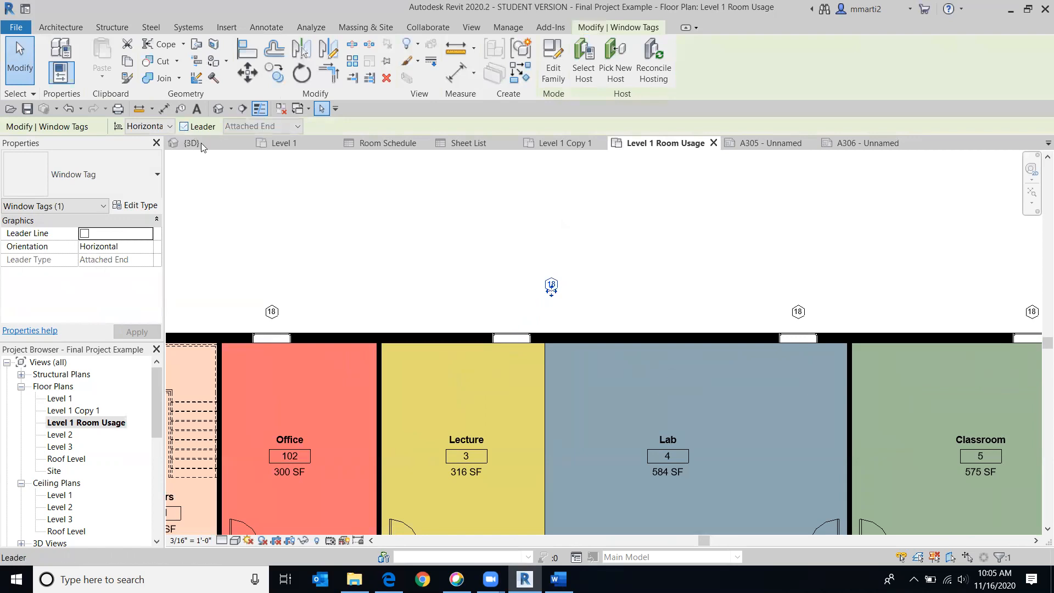
{"action": "left_click_drag", "start_coordinate": [549, 284], "coordinate": [508, 320]}
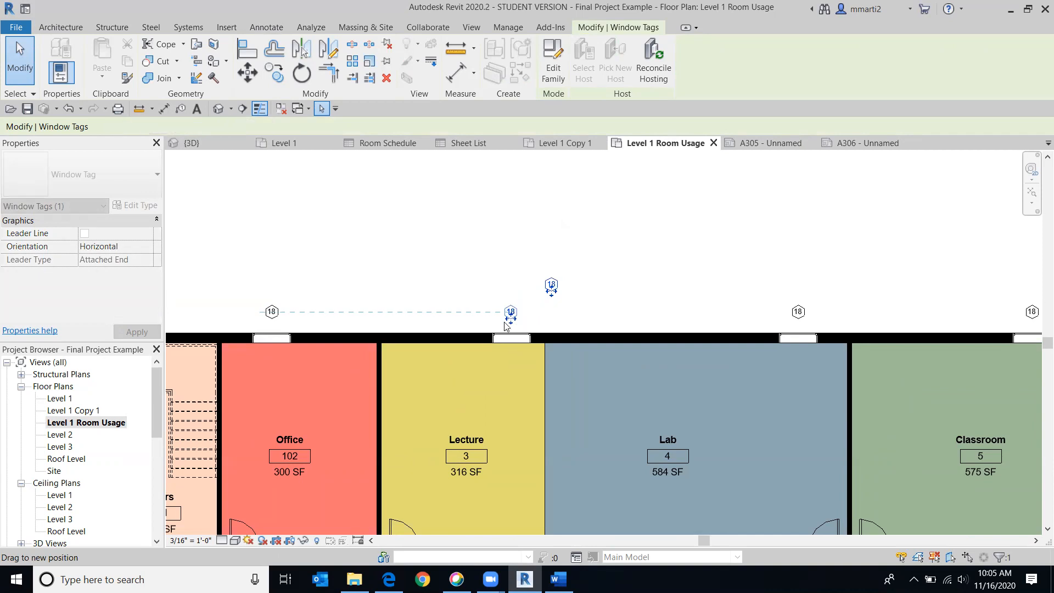
{"action": "left_click", "coordinate": [31, 68]}
{"action": "scroll", "coordinate": [439, 300], "scroll_direction": "down", "scroll_amount": 3}
{"action": "middle_click_drag", "start_coordinate": [454, 299], "coordinate": [509, 222]}
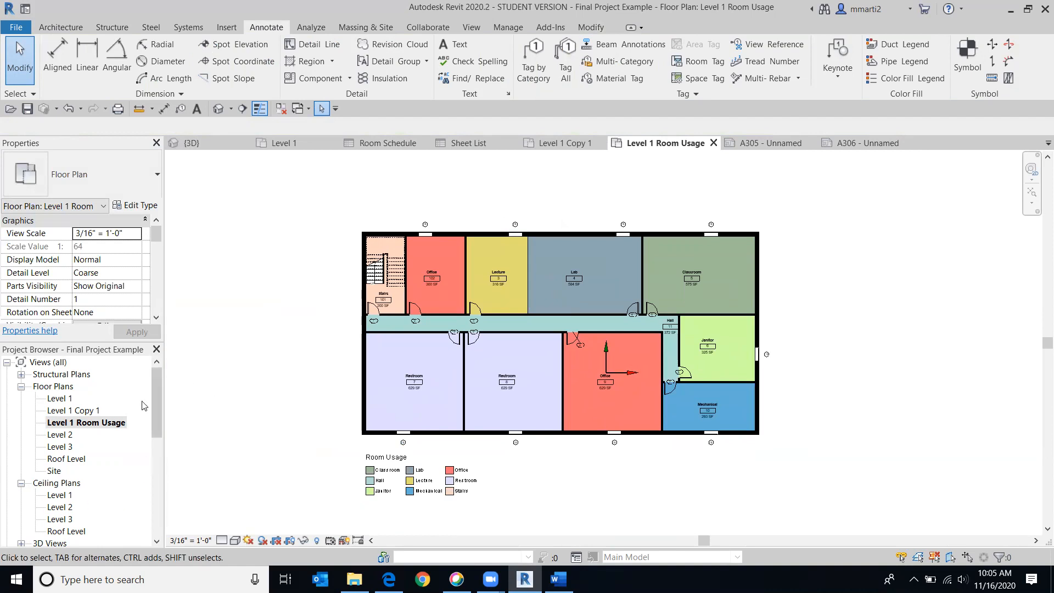
Reopen sheet A306 and check the placed plan and its viewport boundary.
{"action": "left_click", "coordinate": [121, 422]}
{"action": "left_click_drag", "start_coordinate": [158, 425], "coordinate": [158, 523]}
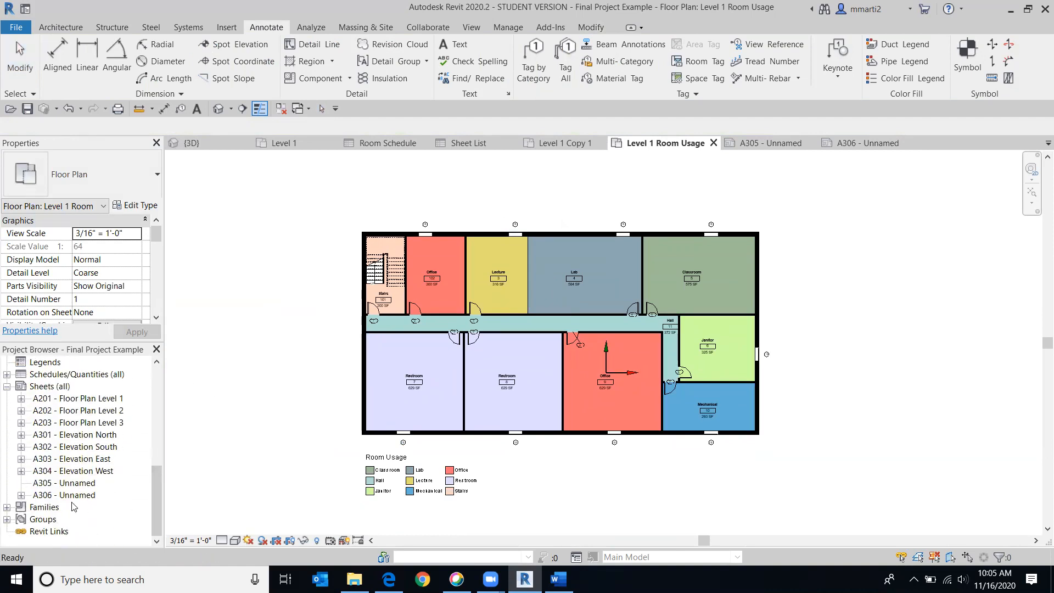
{"action": "double_click", "coordinate": [74, 494]}
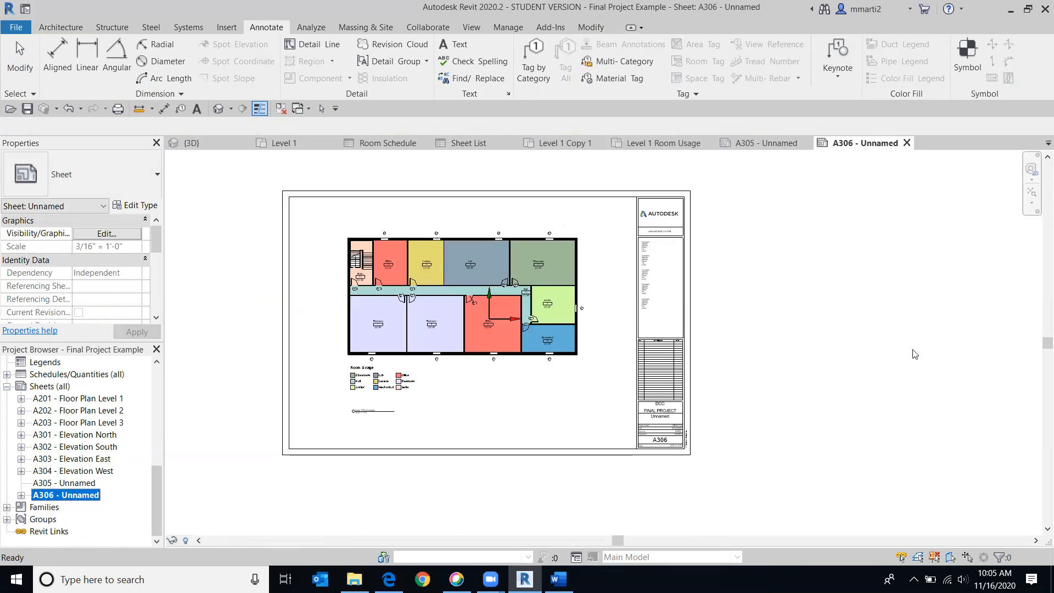
{"action": "scroll", "coordinate": [856, 337], "scroll_direction": "down", "scroll_amount": 4}
{"action": "left_click", "coordinate": [850, 373]}
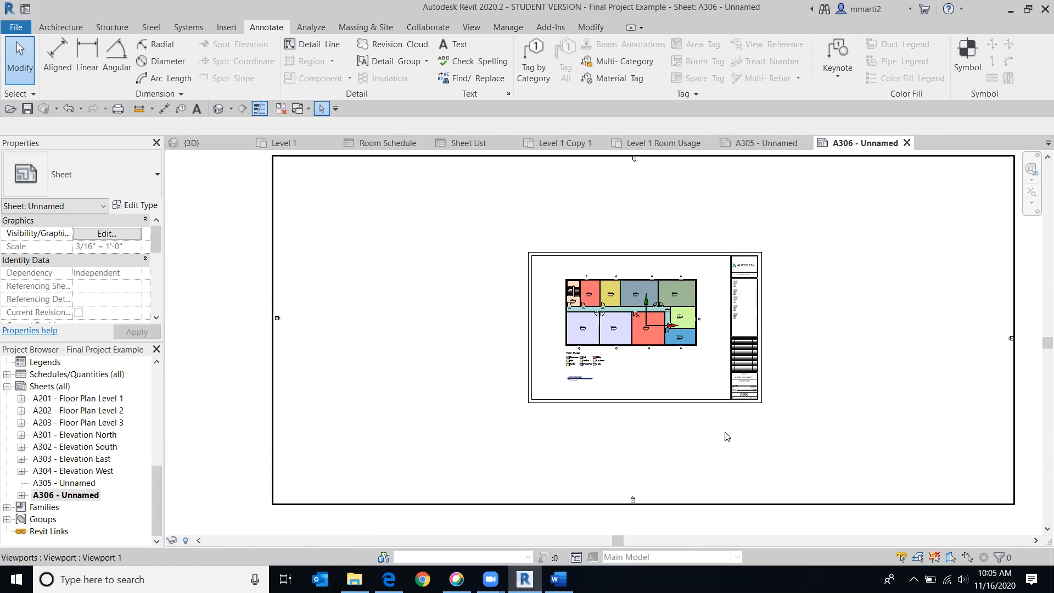
{"action": "scroll", "coordinate": [724, 436], "scroll_direction": "down", "scroll_amount": 3}
{"action": "middle_click_drag", "start_coordinate": [685, 466], "coordinate": [592, 419]}
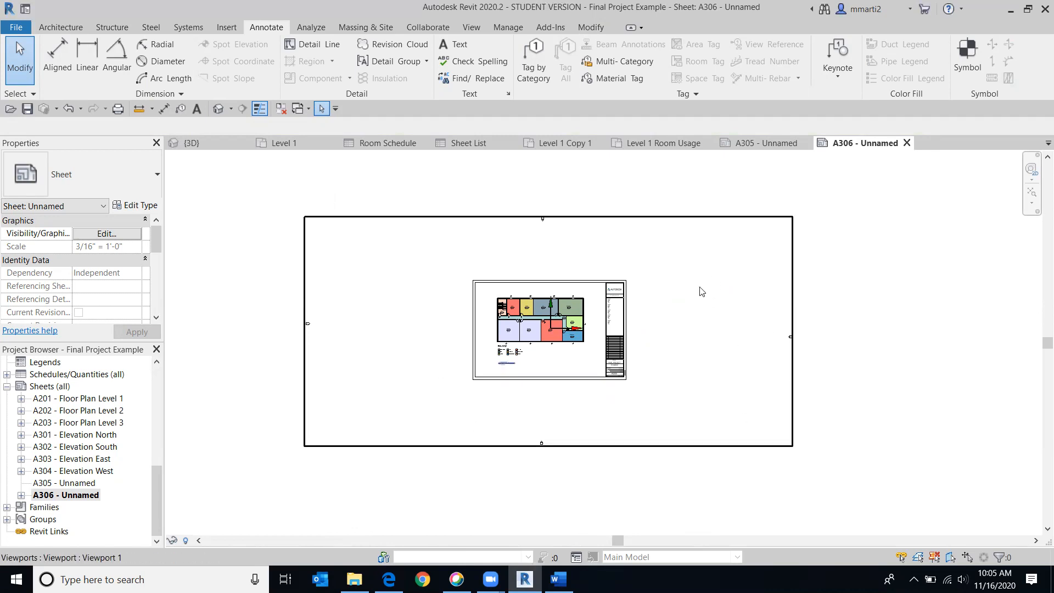
Switch to the Class 21 document in Word to review the class outline.
{"action": "mouse_move", "coordinate": [558, 579]}
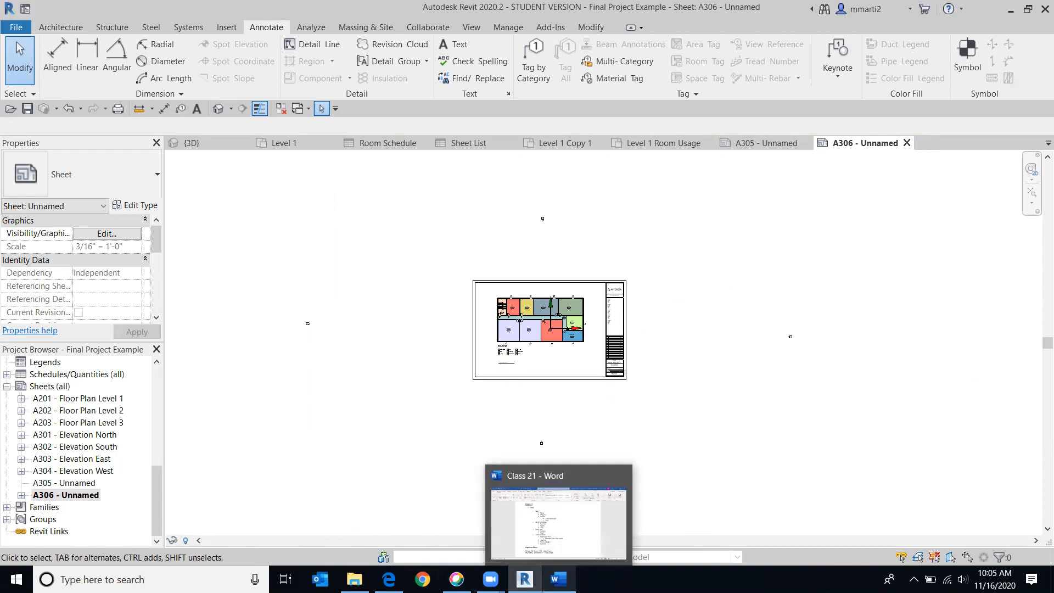
{"action": "left_click", "coordinate": [554, 516]}
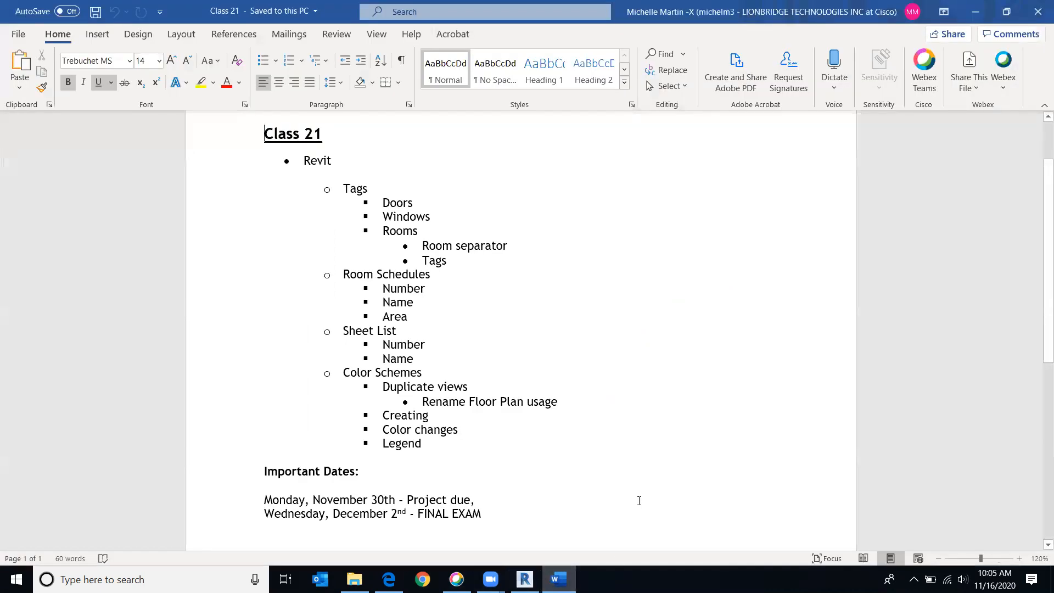